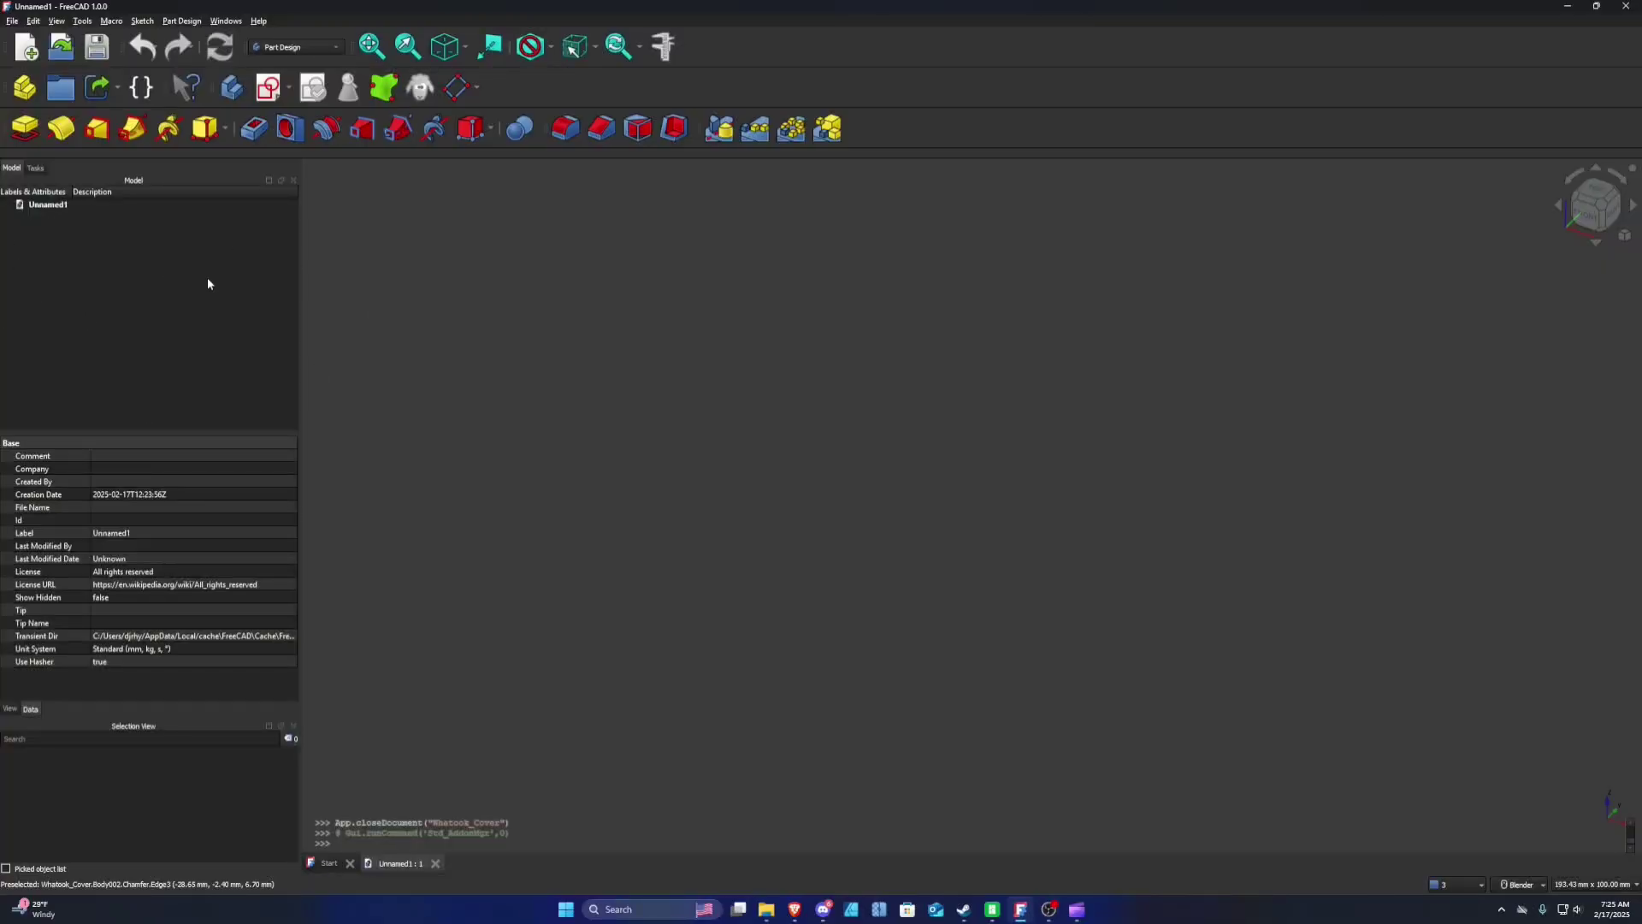
Step: Look up the Fasteners Workbench addon in the Addon Manager
left_click(82, 20)
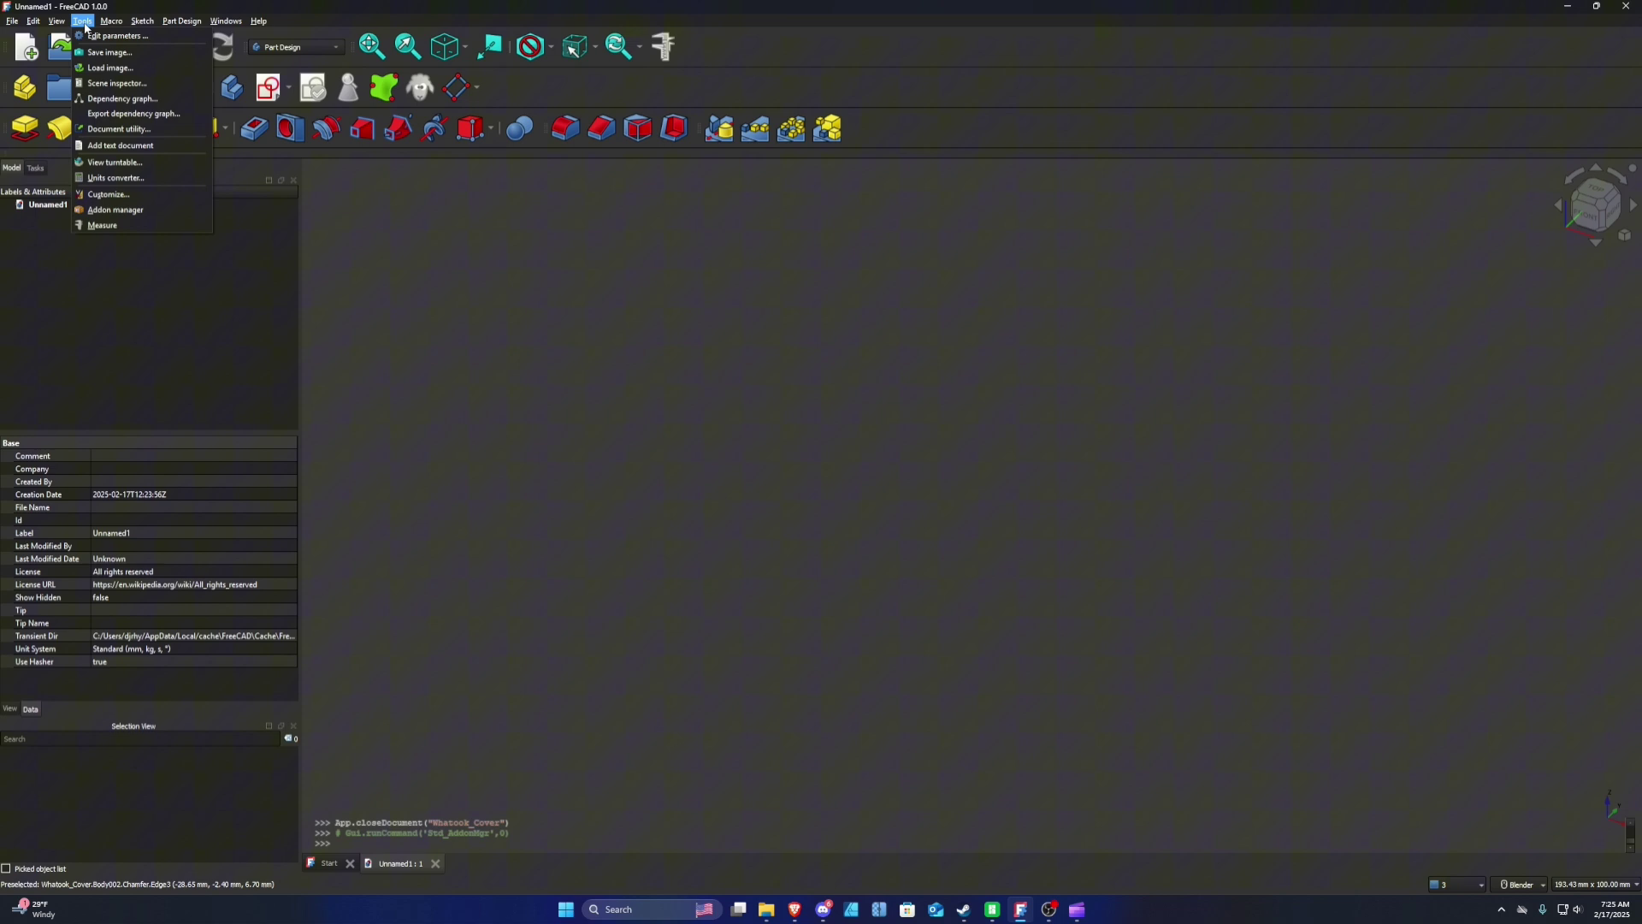
left_click(95, 211)
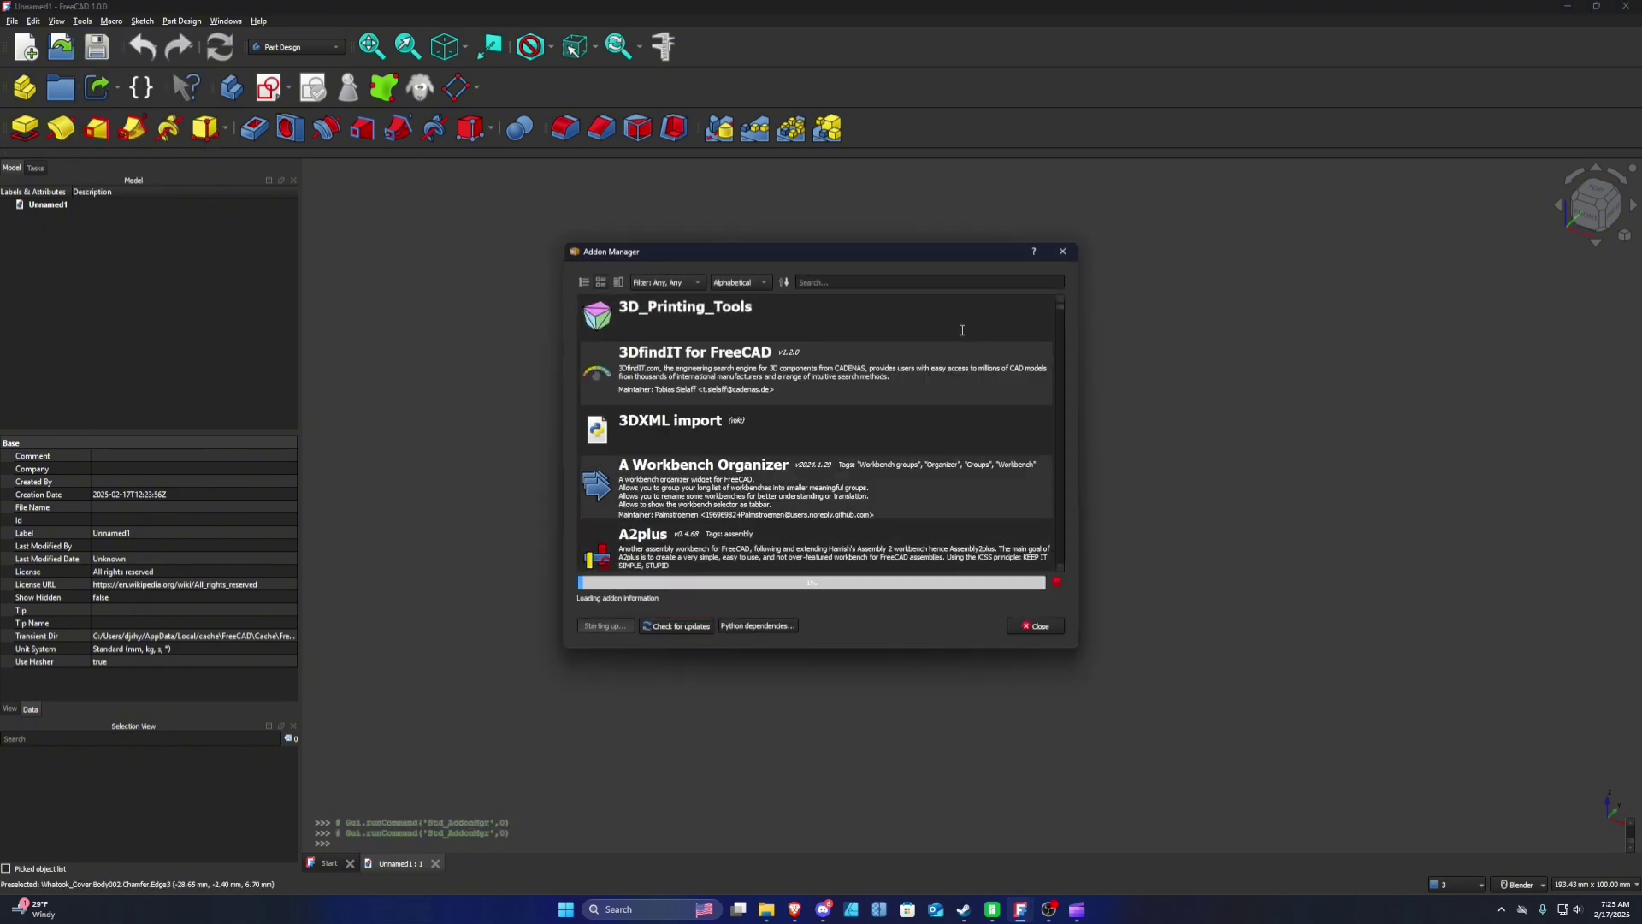
left_click(920, 283)
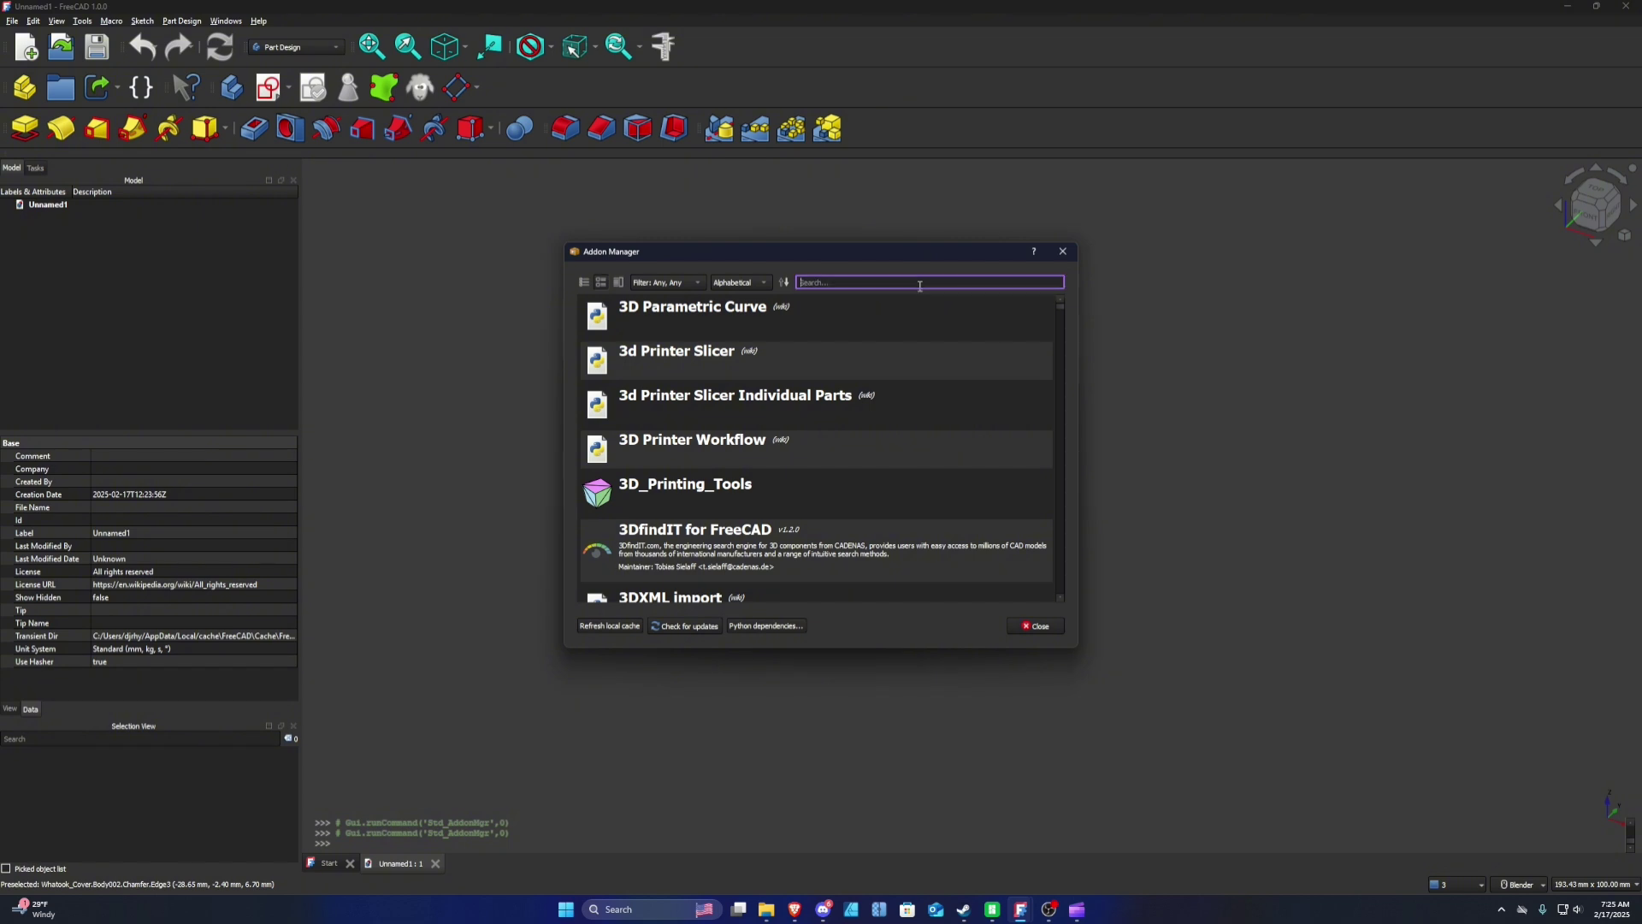
type("fasteners")
left_click(794, 310)
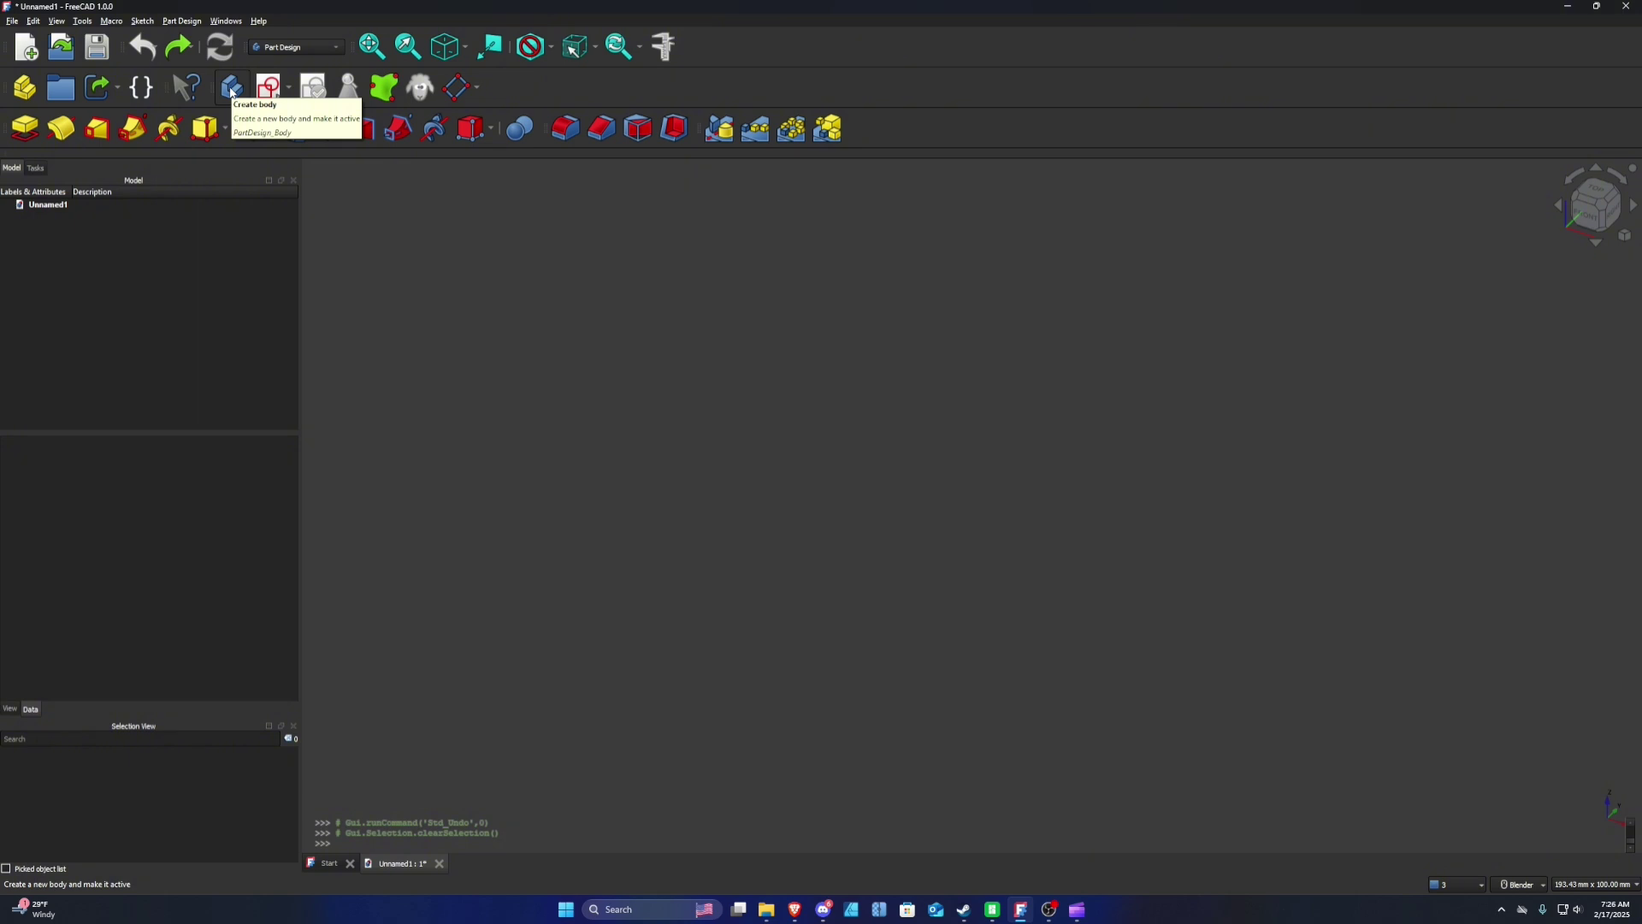
Step: Create a new body and rename it Bolt
left_click(232, 88)
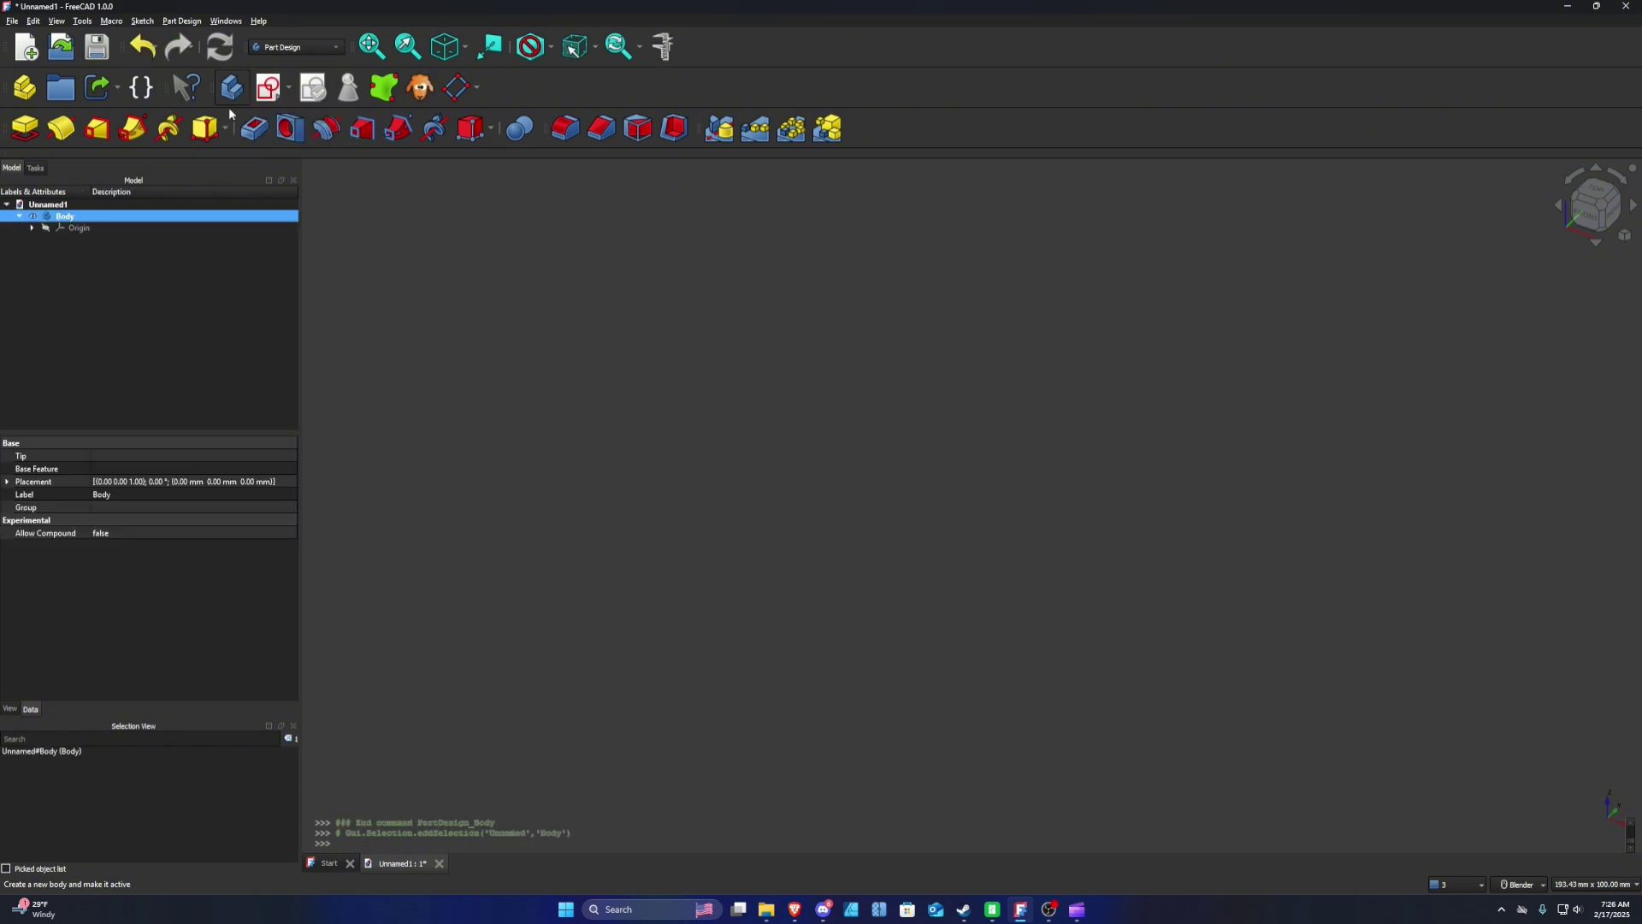
left_click(65, 219)
type("Bolt")
key("Return")
left_click(127, 290)
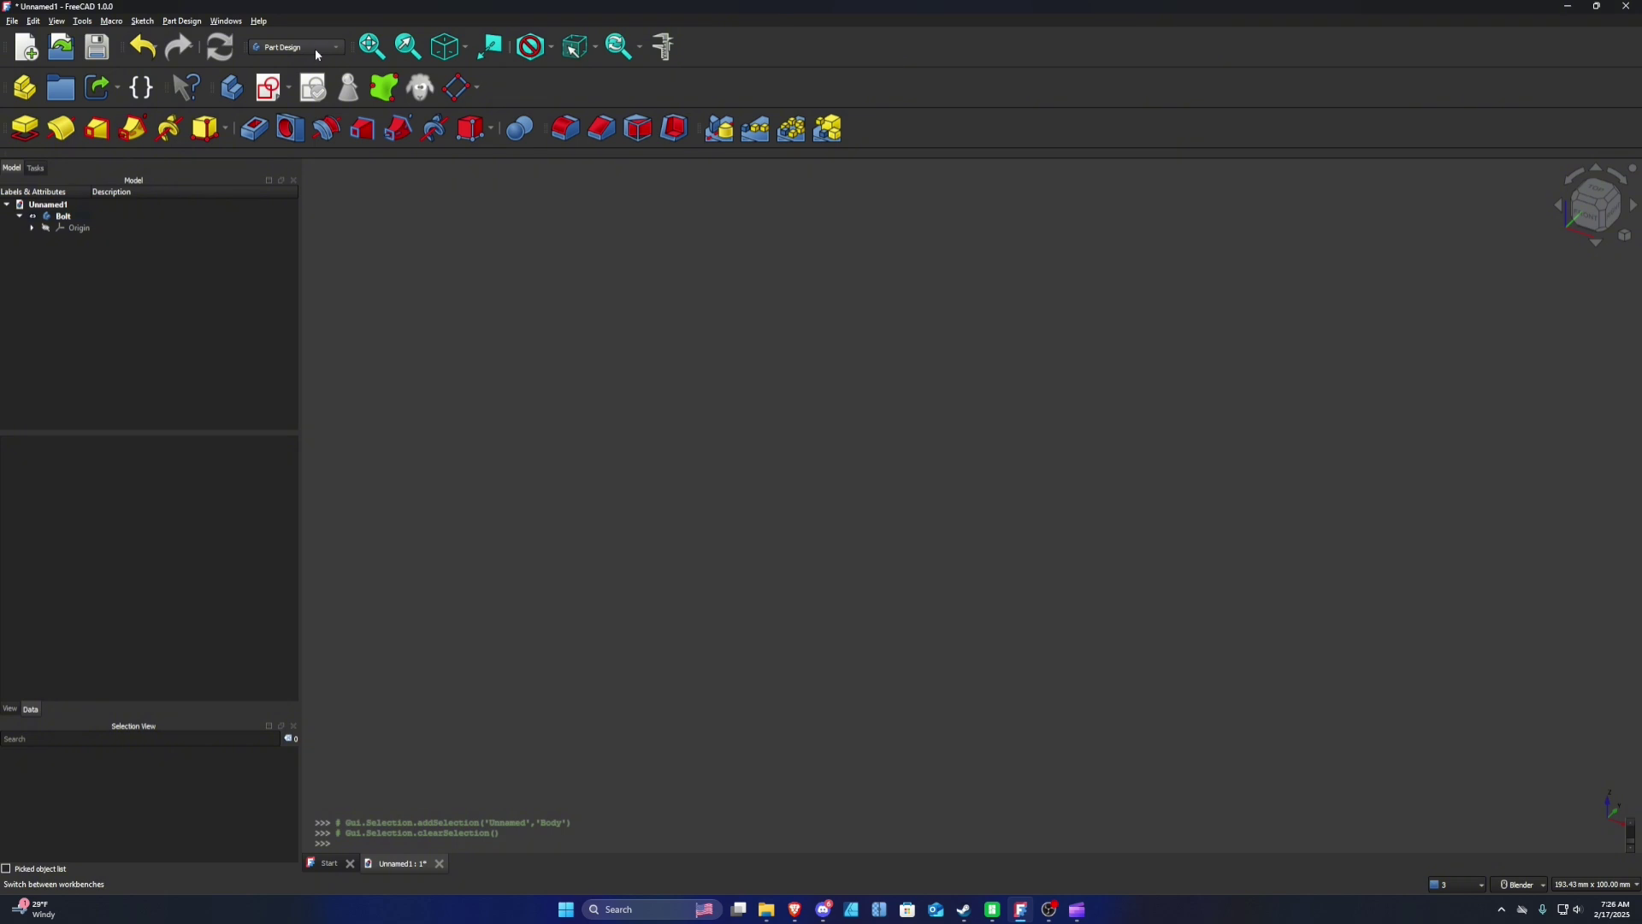
Step: Switch to the Fasteners workbench and insert an M6x20 threaded rod
left_click(310, 48)
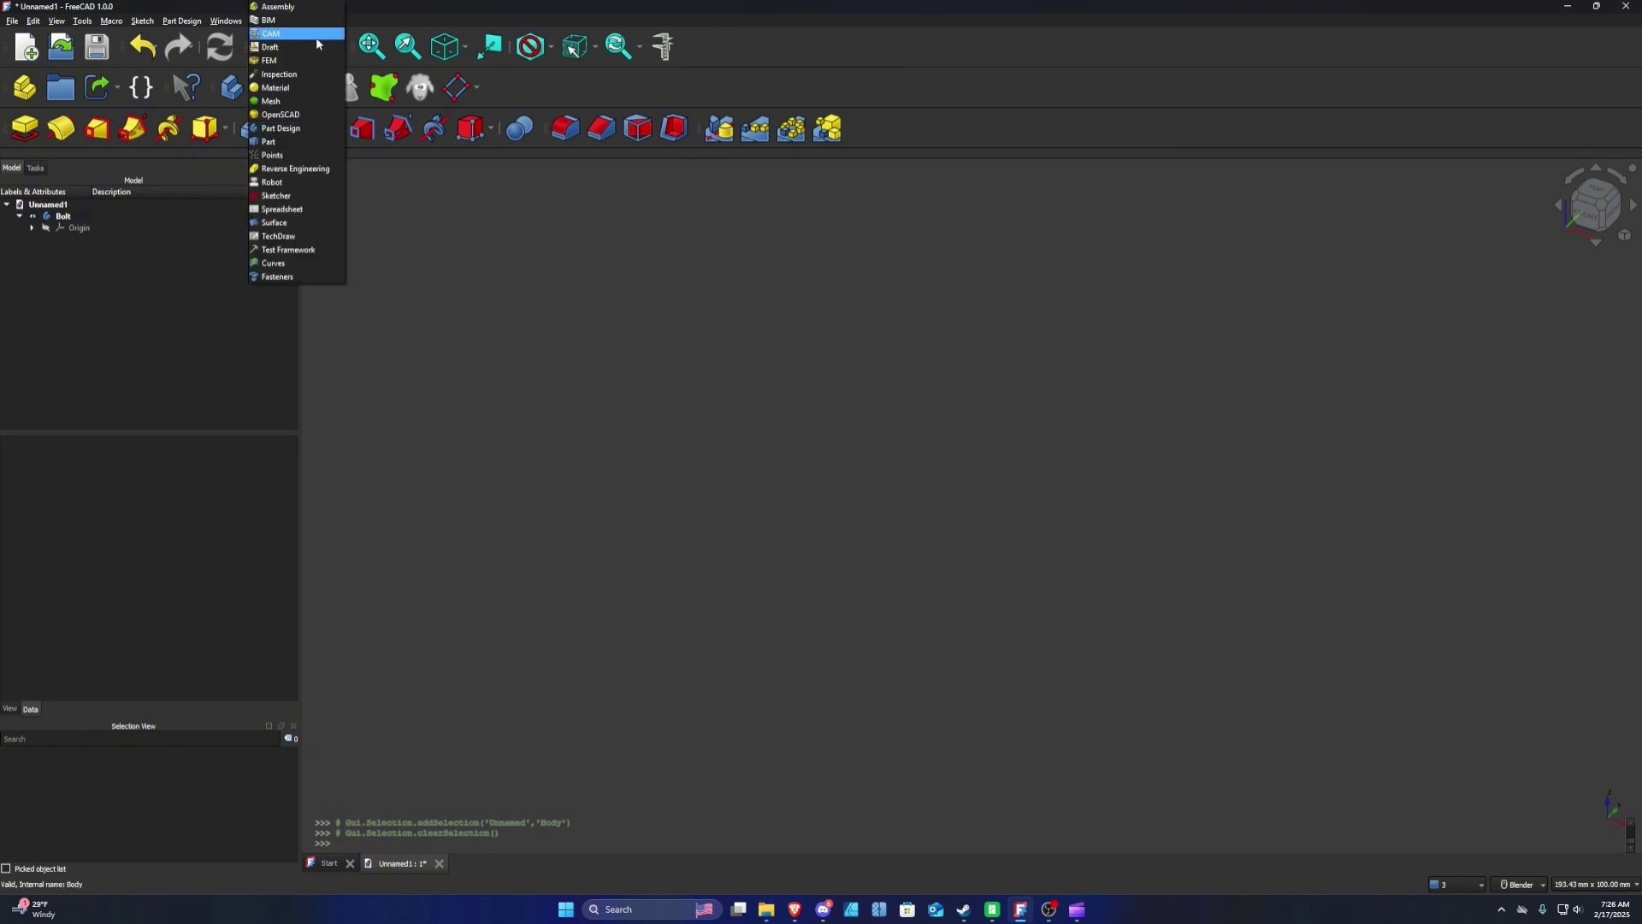
left_click(284, 279)
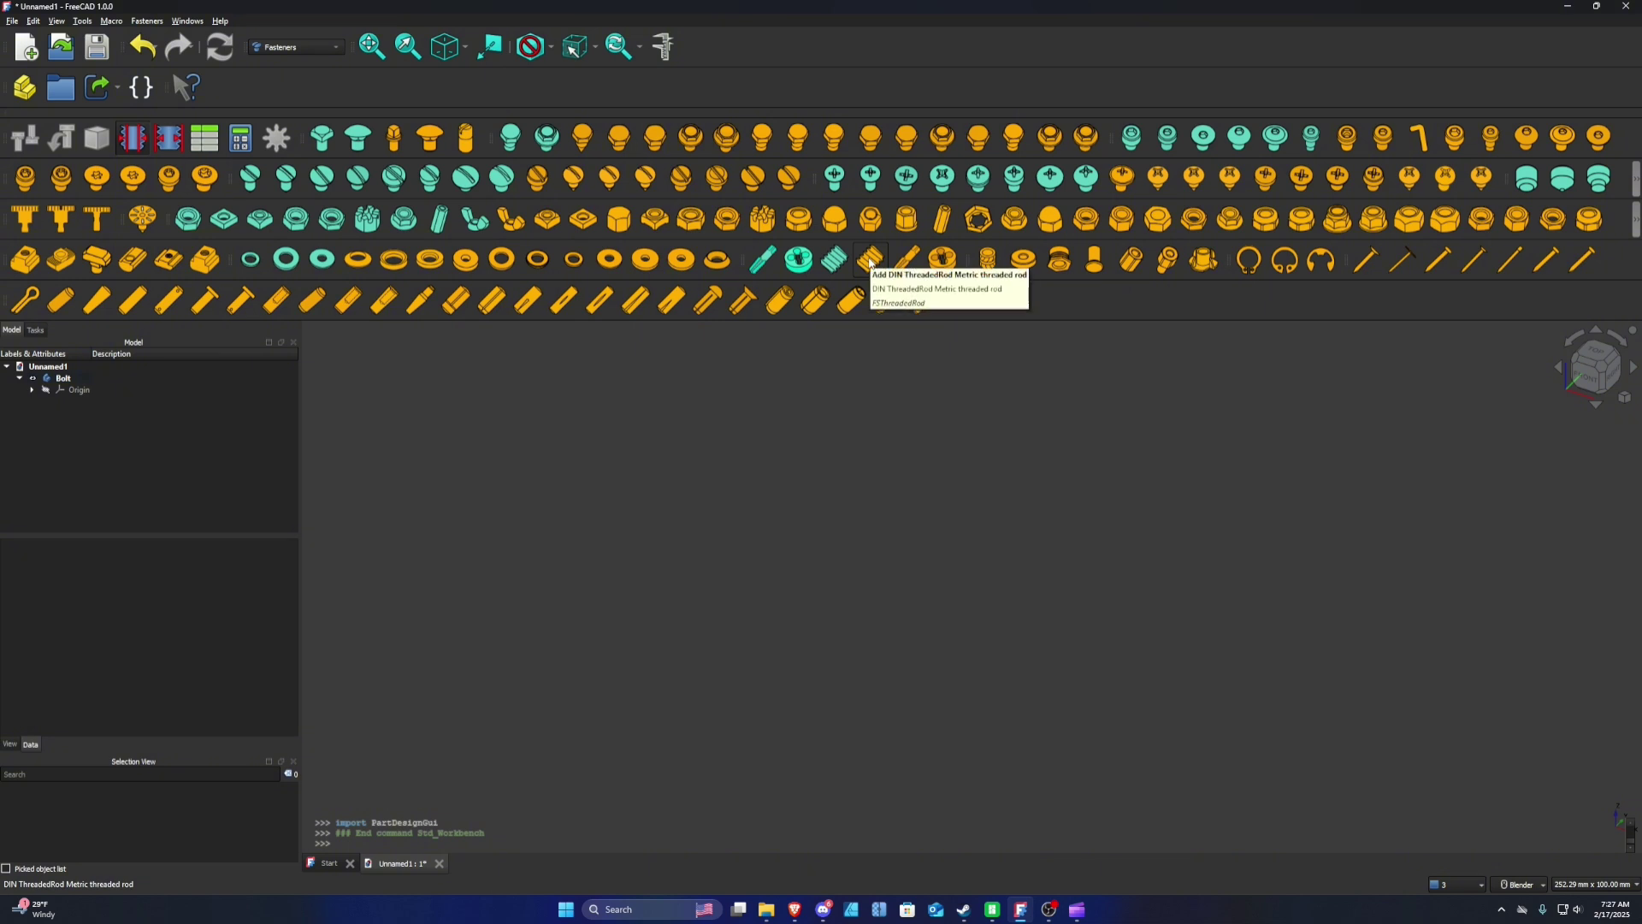
left_click(869, 262)
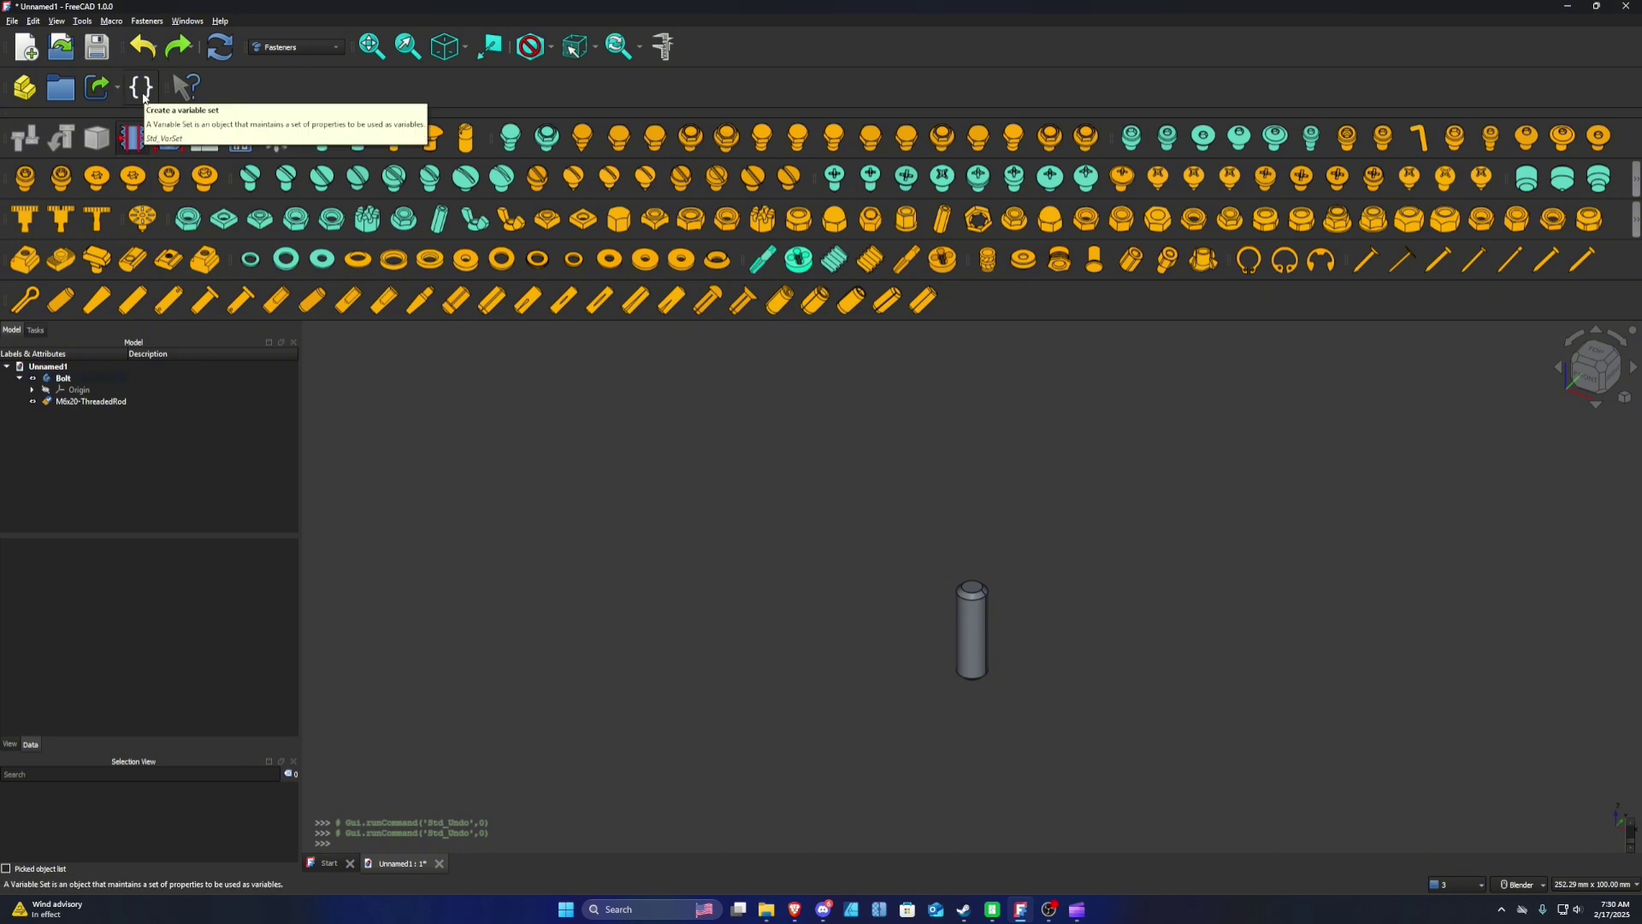
Step: Create a variable set with a ThreadSize length property of 25 mm
left_click(143, 89)
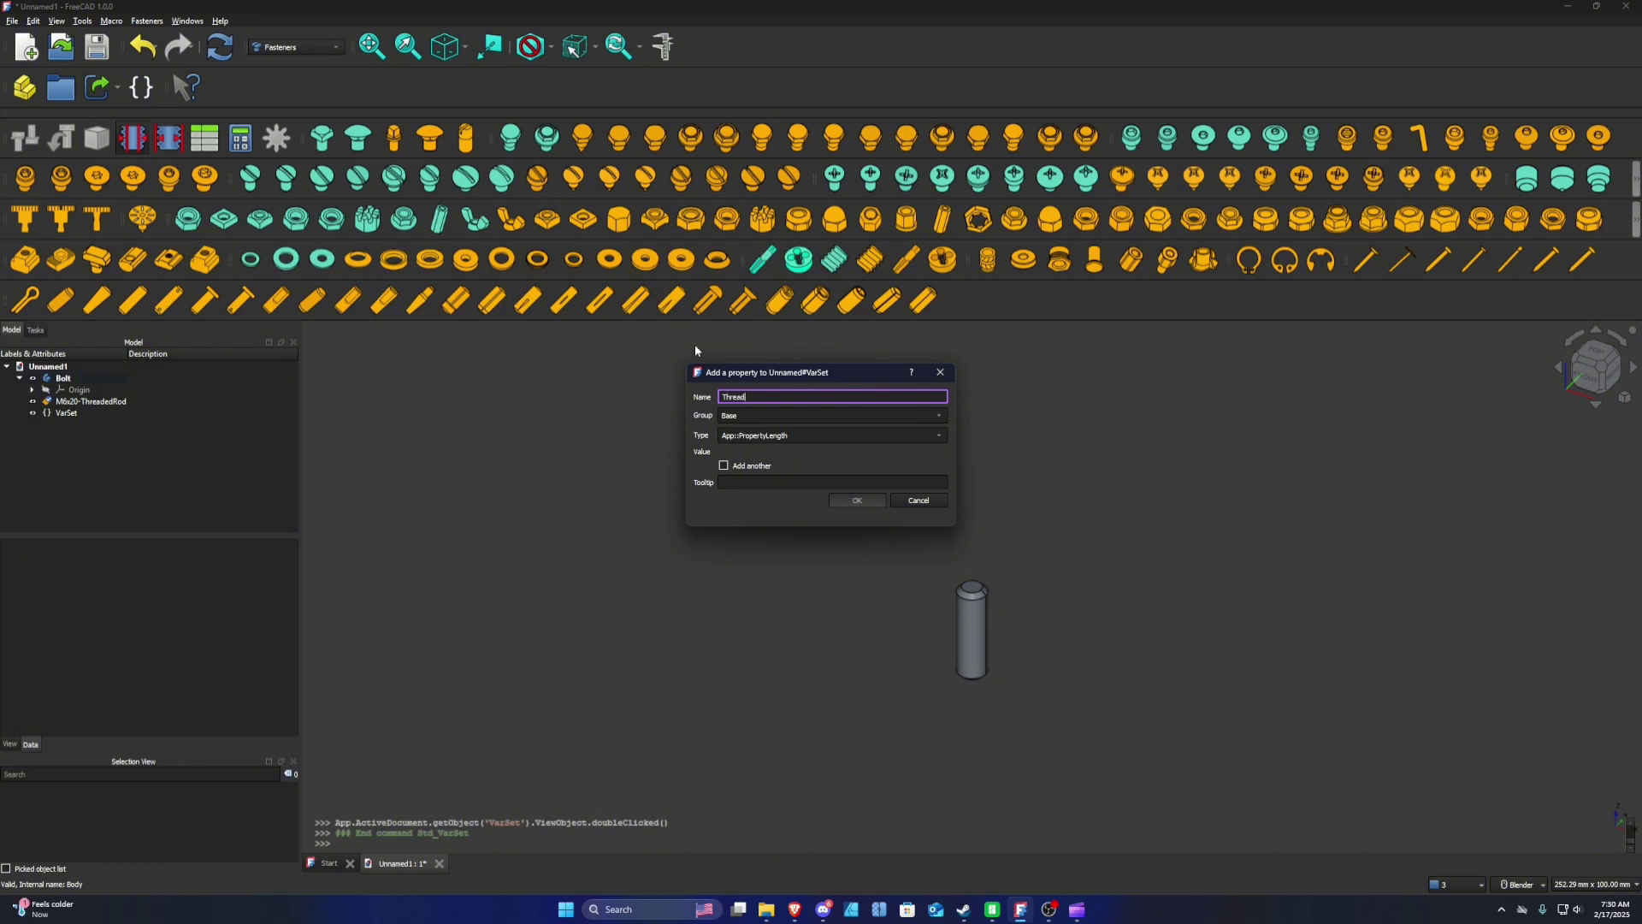
left_click(840, 451)
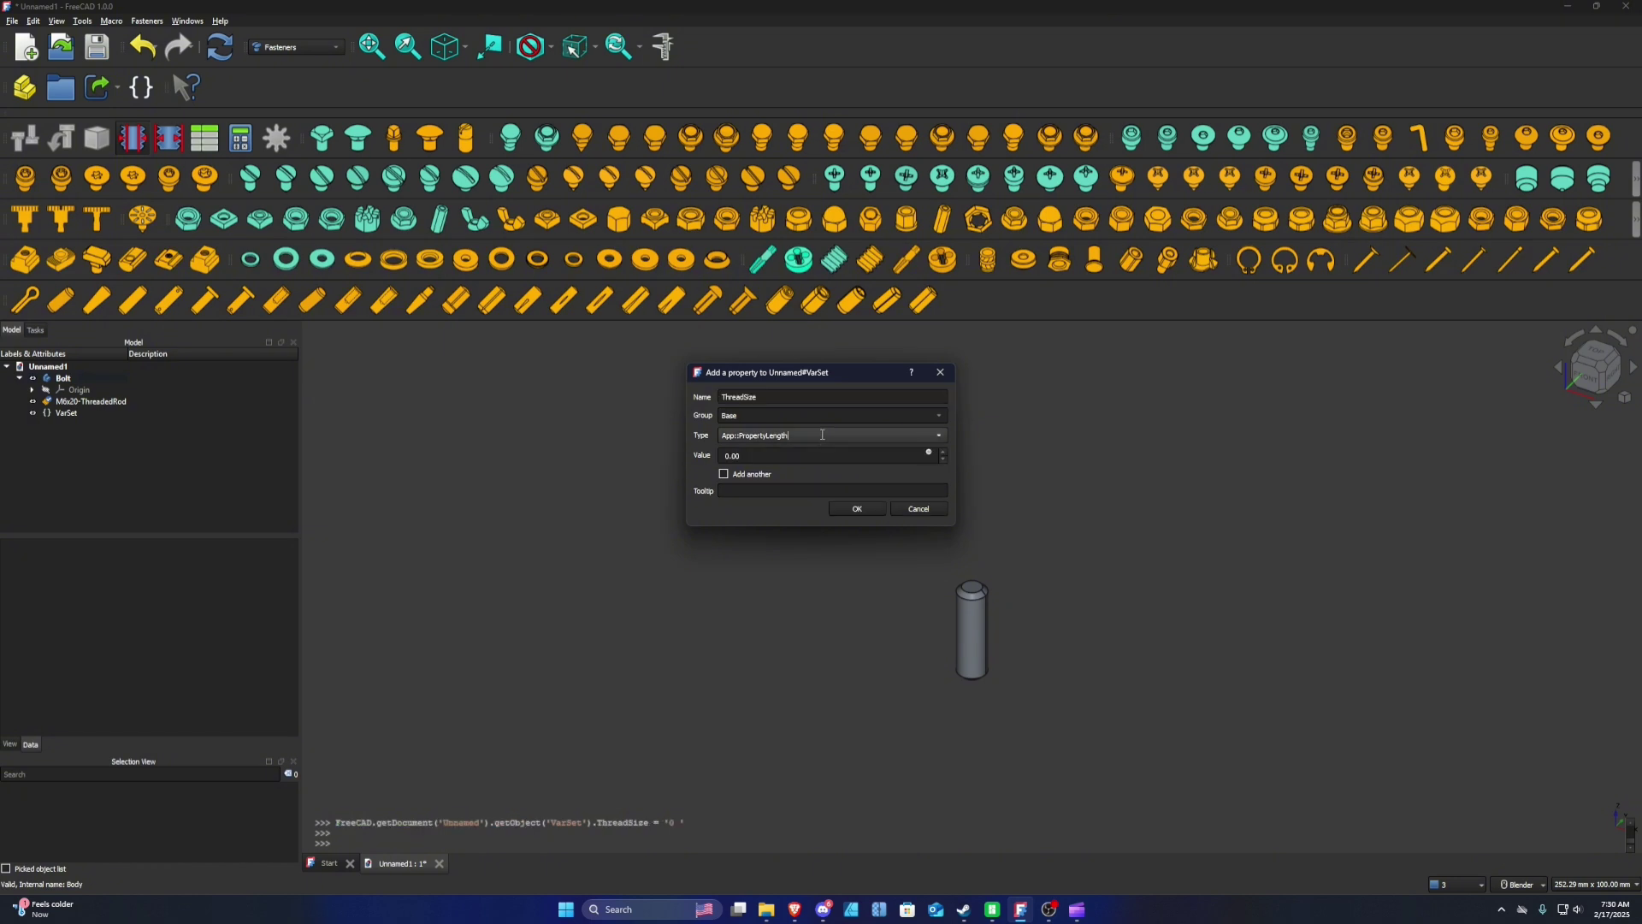
key("ctrl+a")
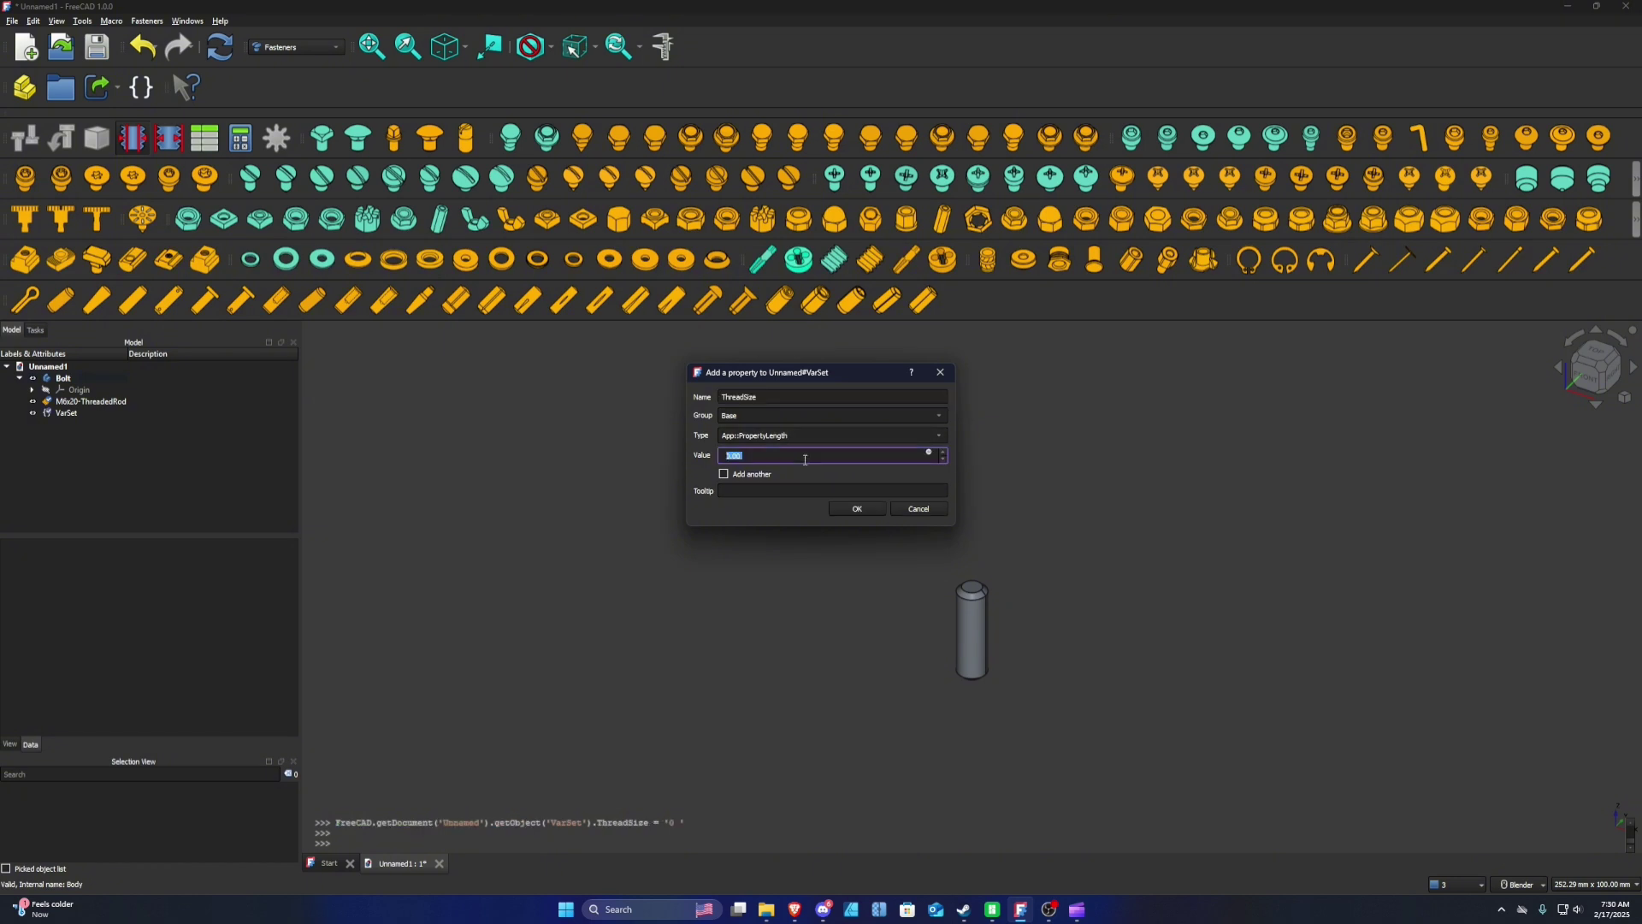
type("25")
left_click(850, 508)
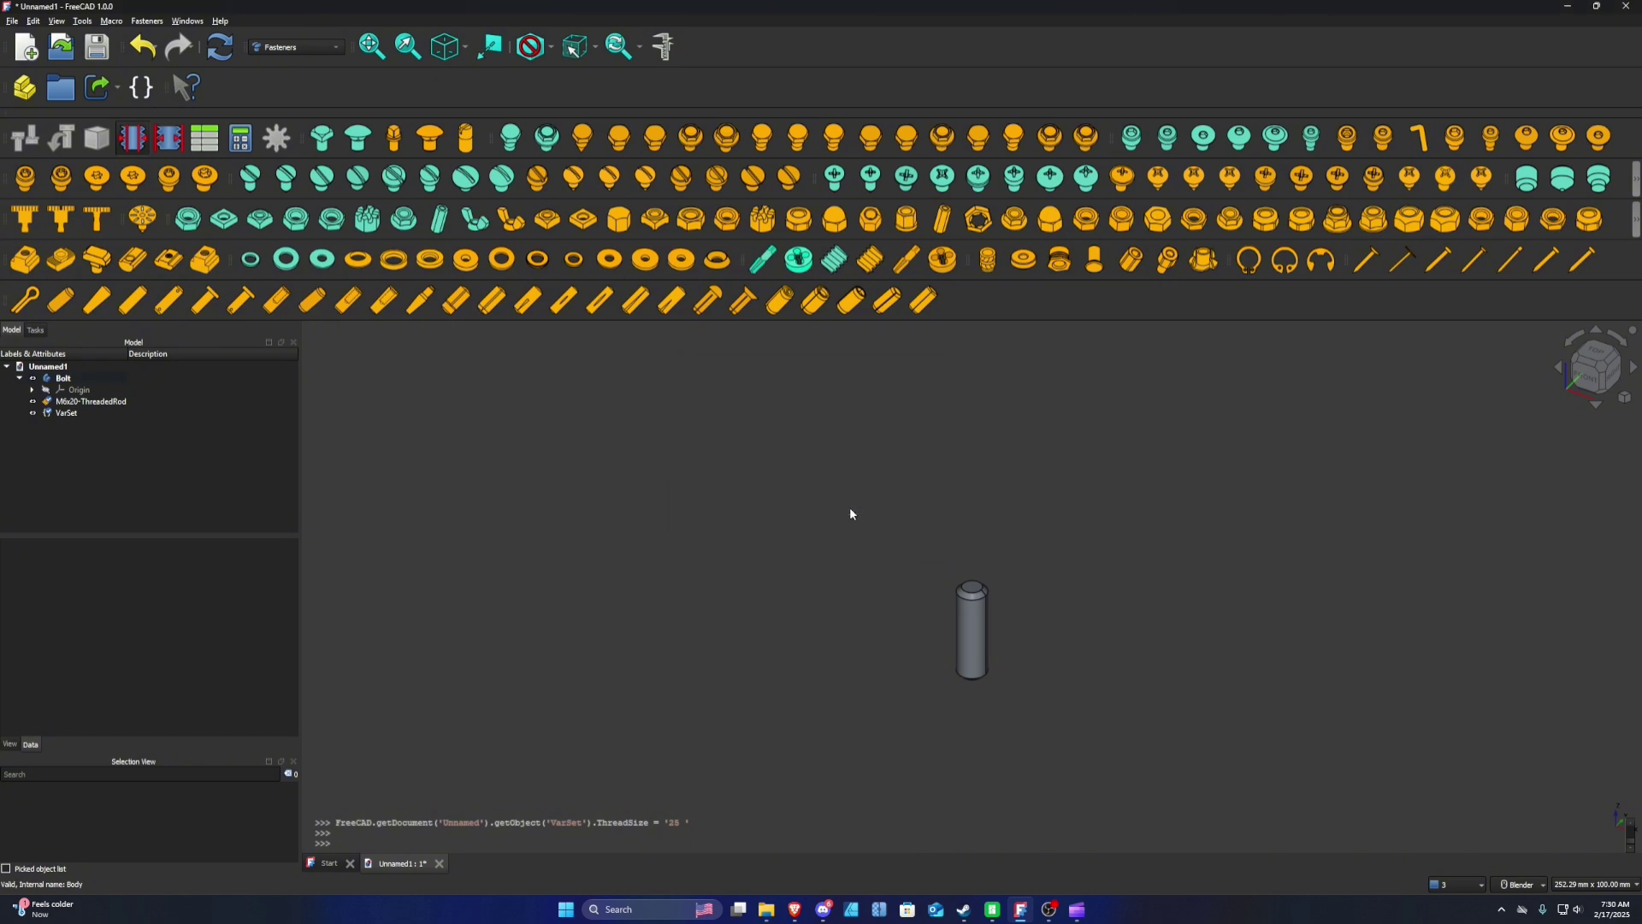
Step: Rename the variable set to Threads
left_click(65, 415)
left_click(68, 415)
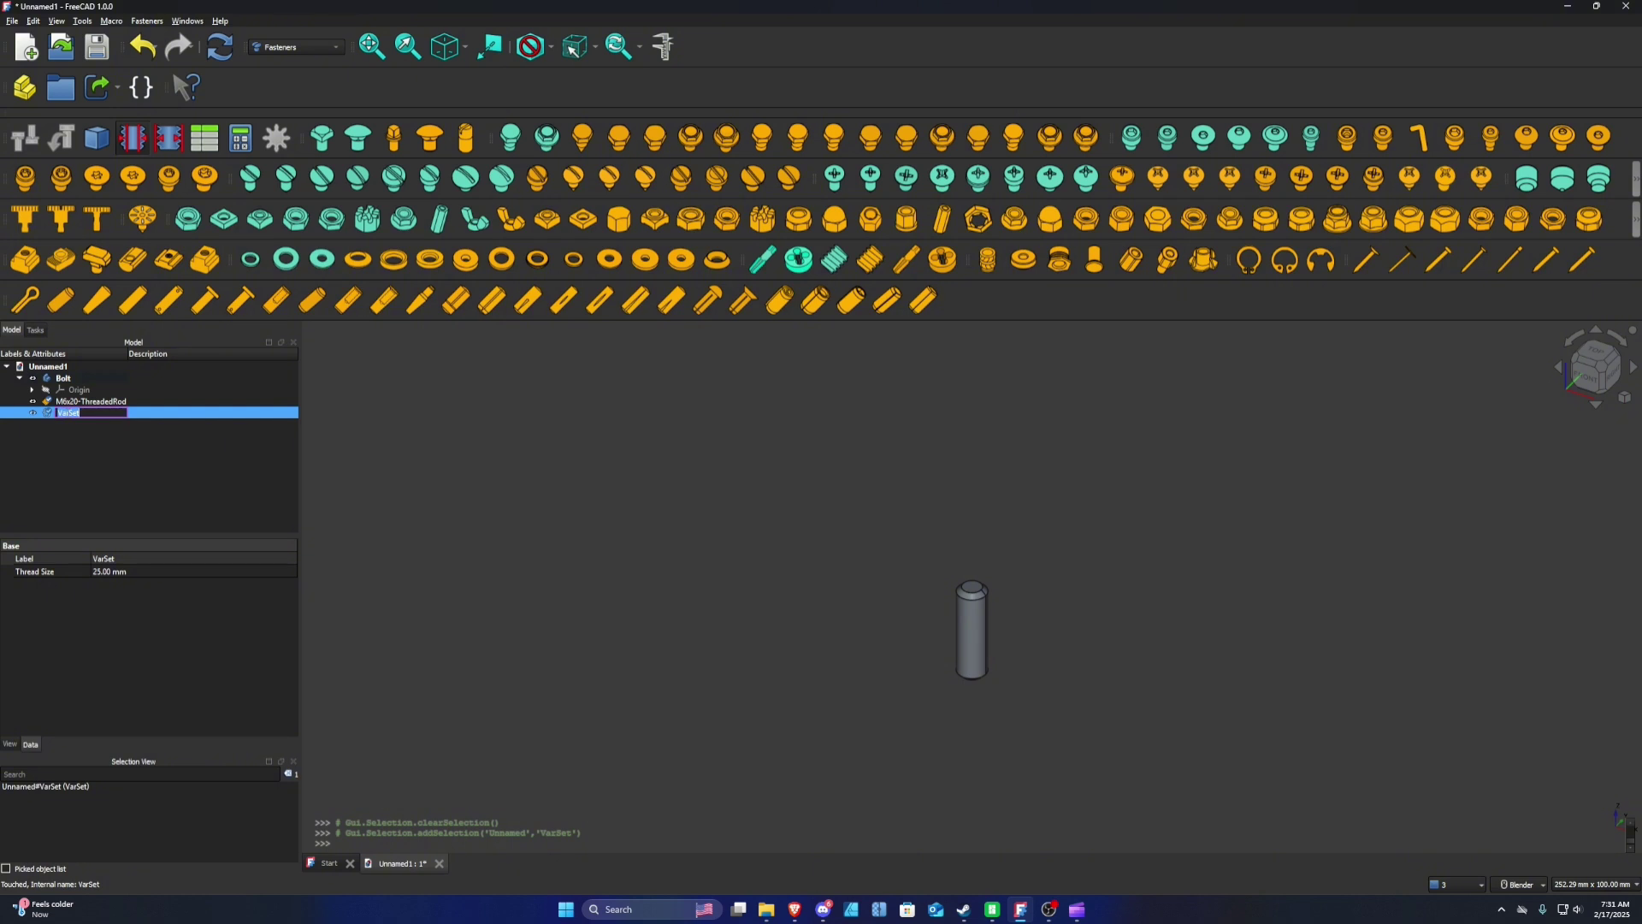
type("Threads")
key("Return")
left_click(536, 548)
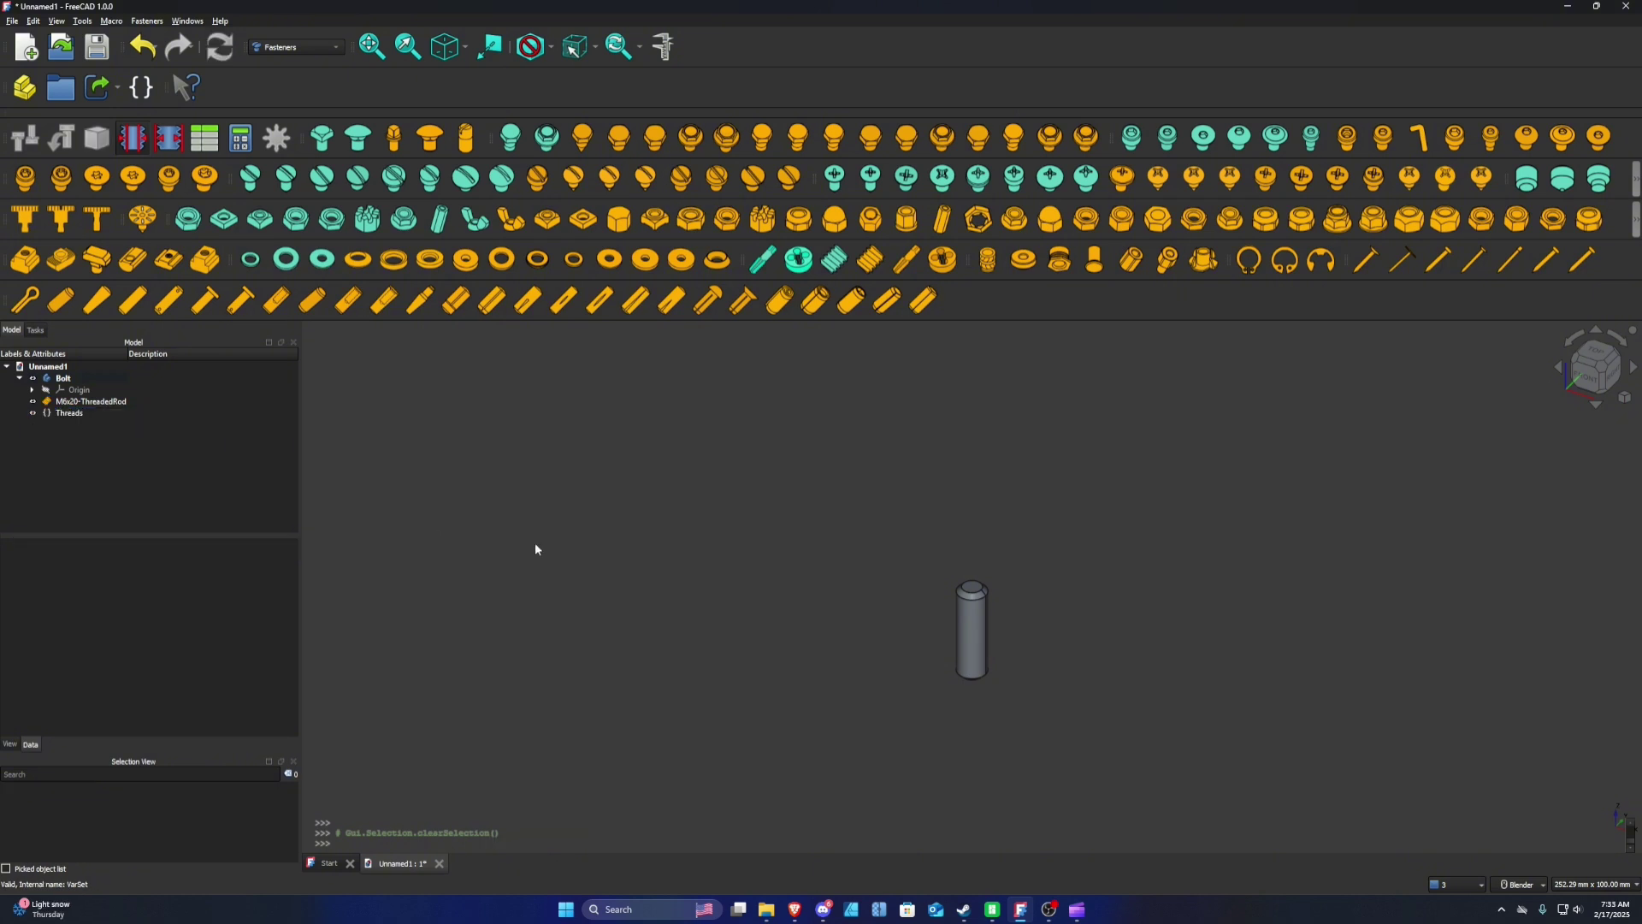
Step: Switch the threaded rod's diameter to Custom, leaving it at 6.00 mm
left_click(117, 403)
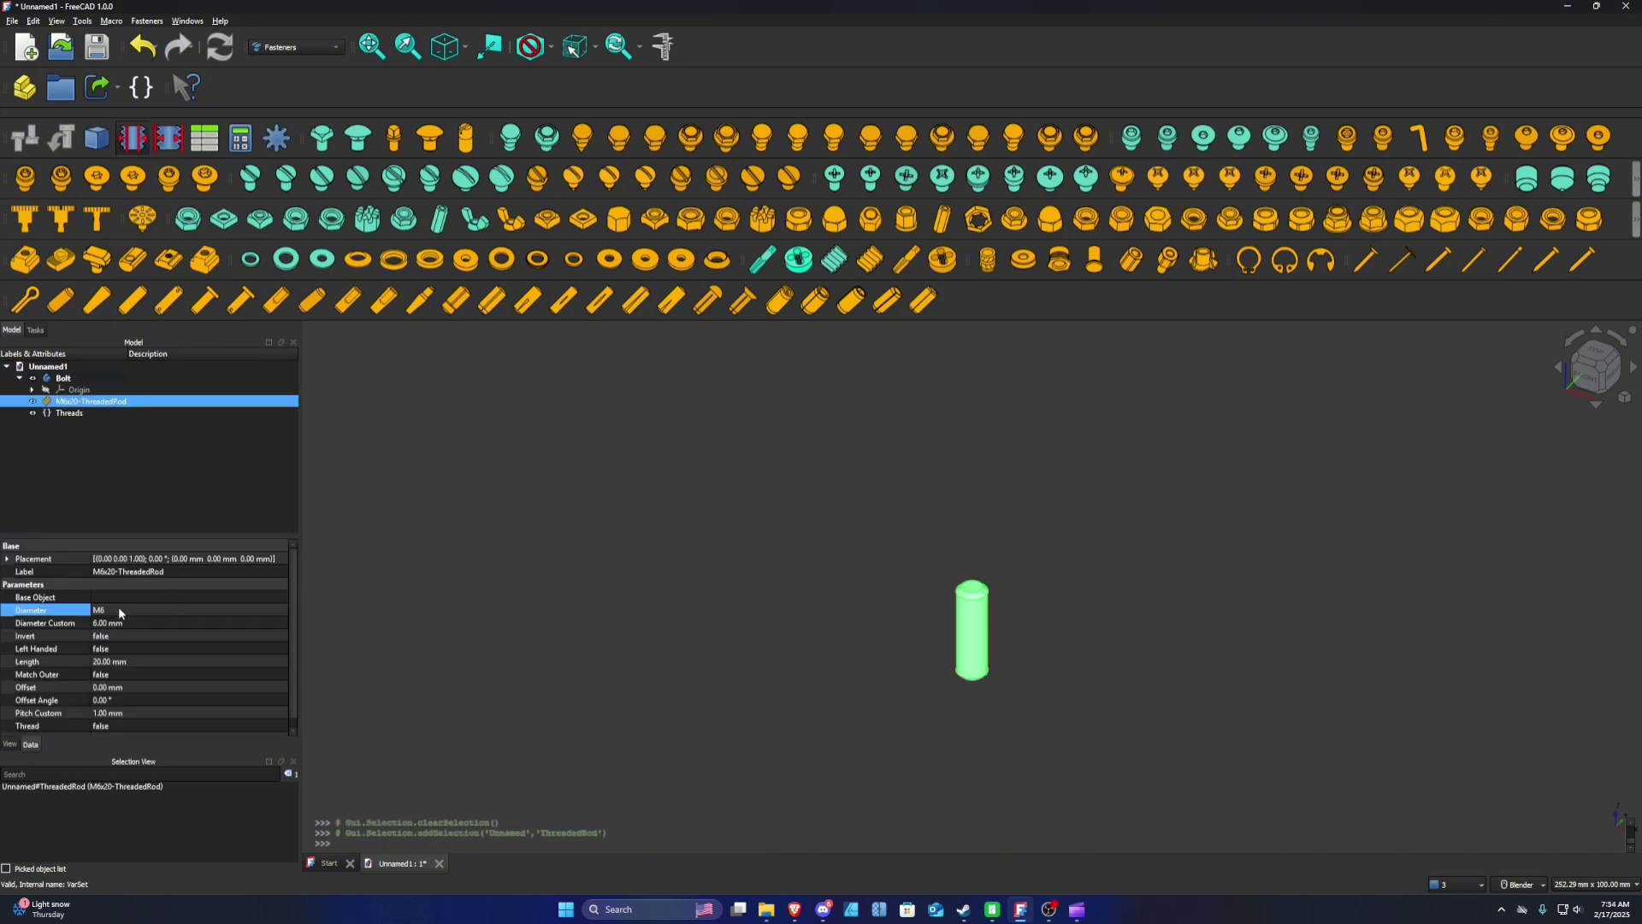
double_click(140, 609)
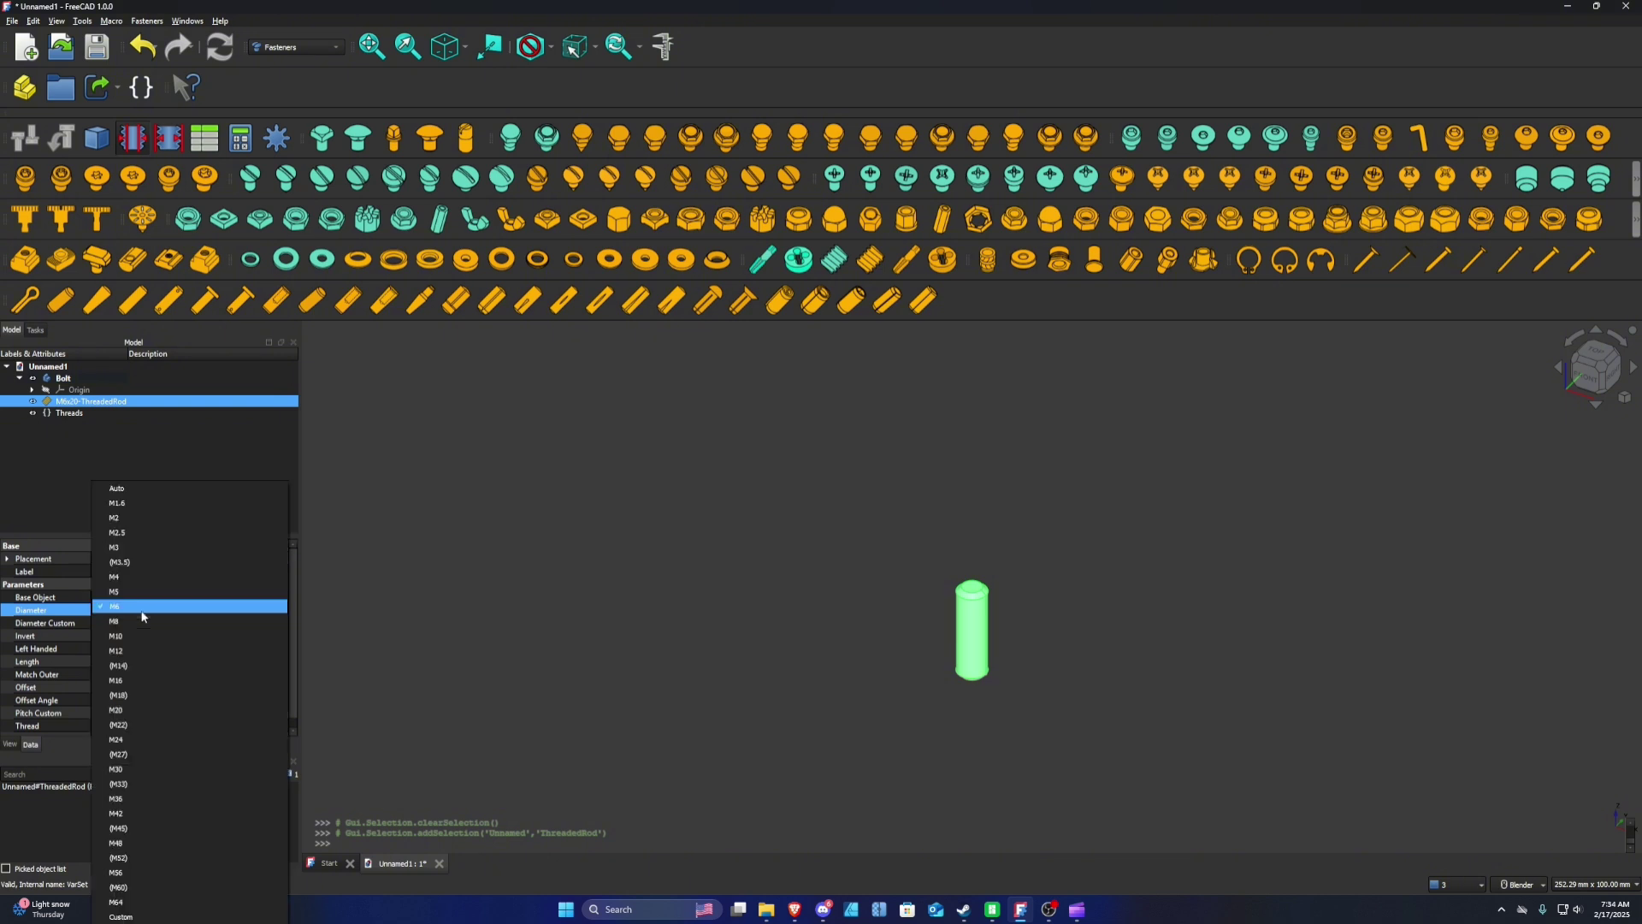
left_click(151, 915)
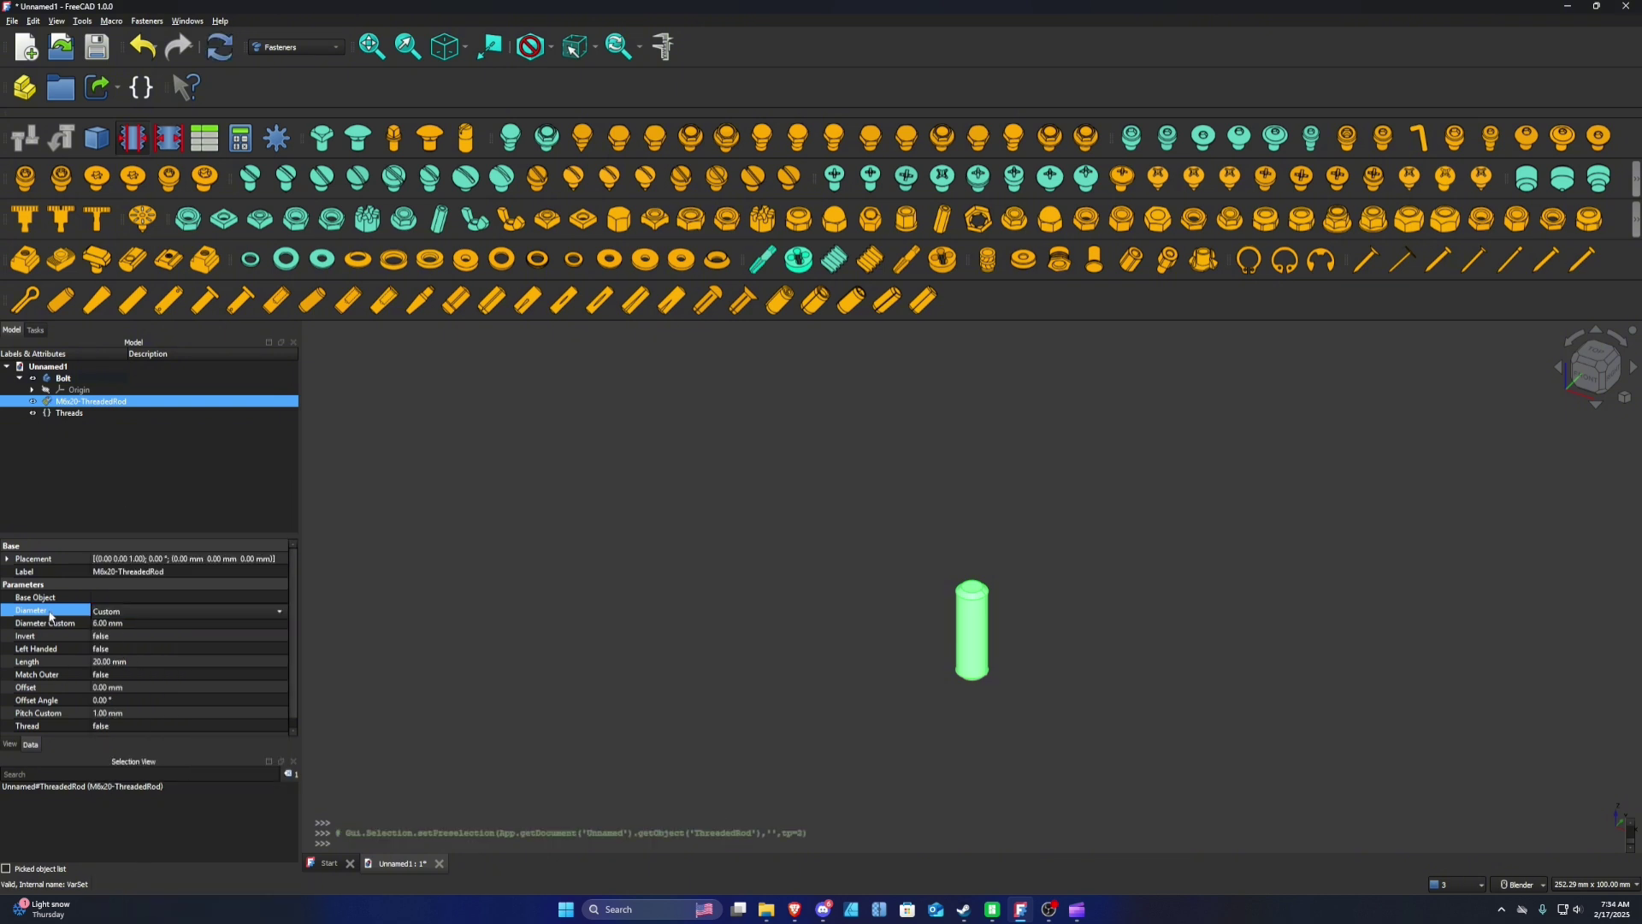
left_click(148, 625)
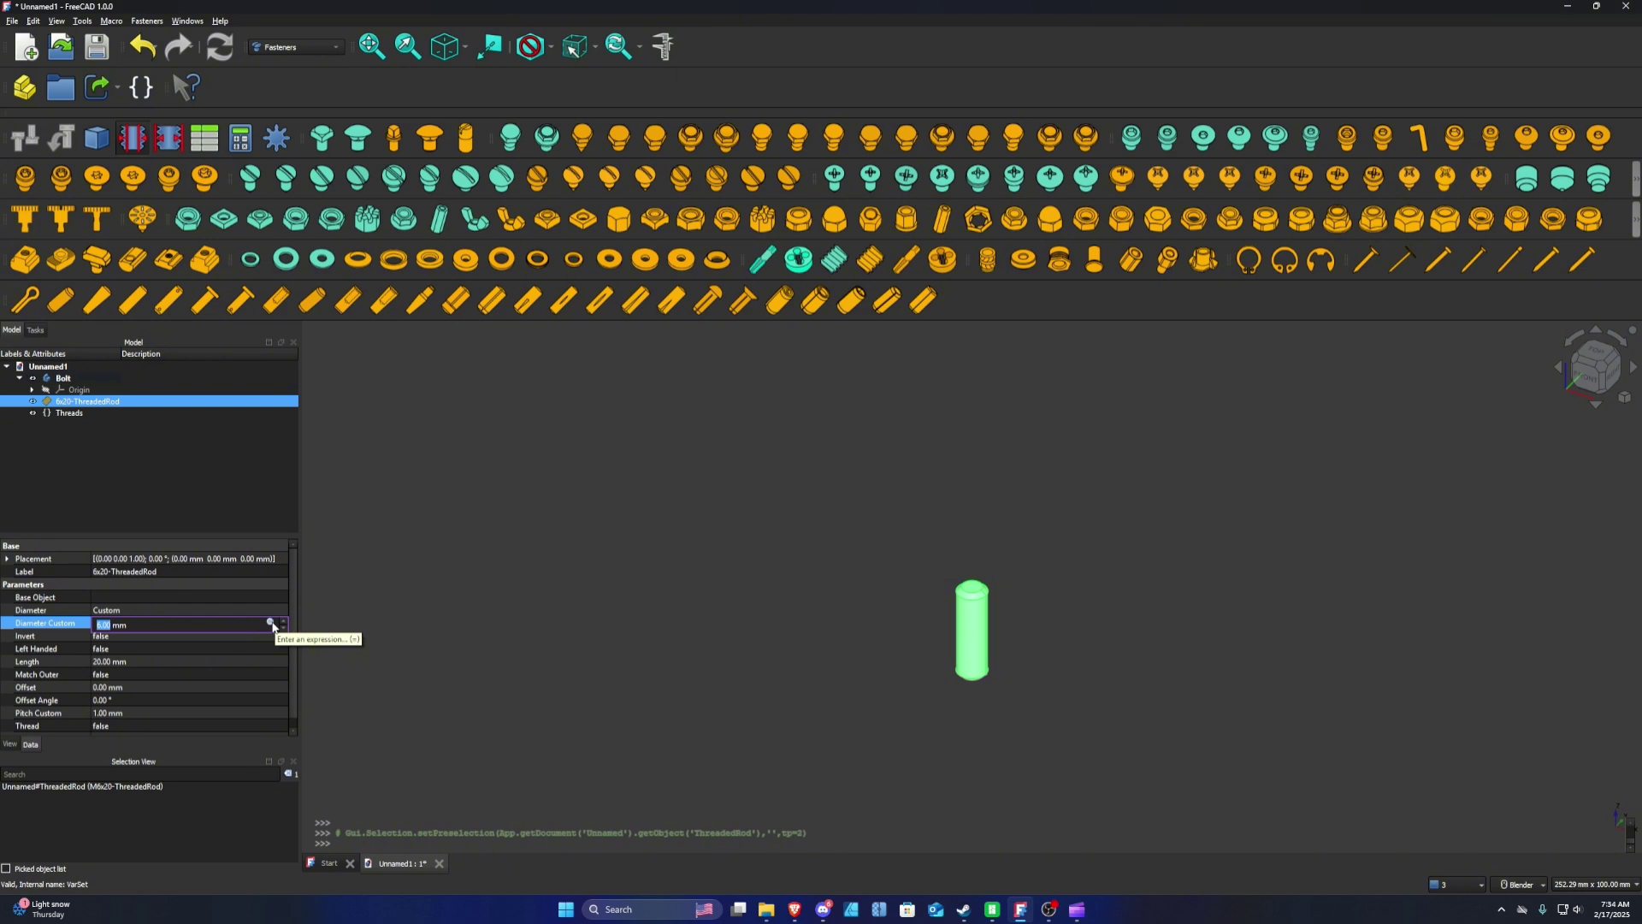
key("Return")
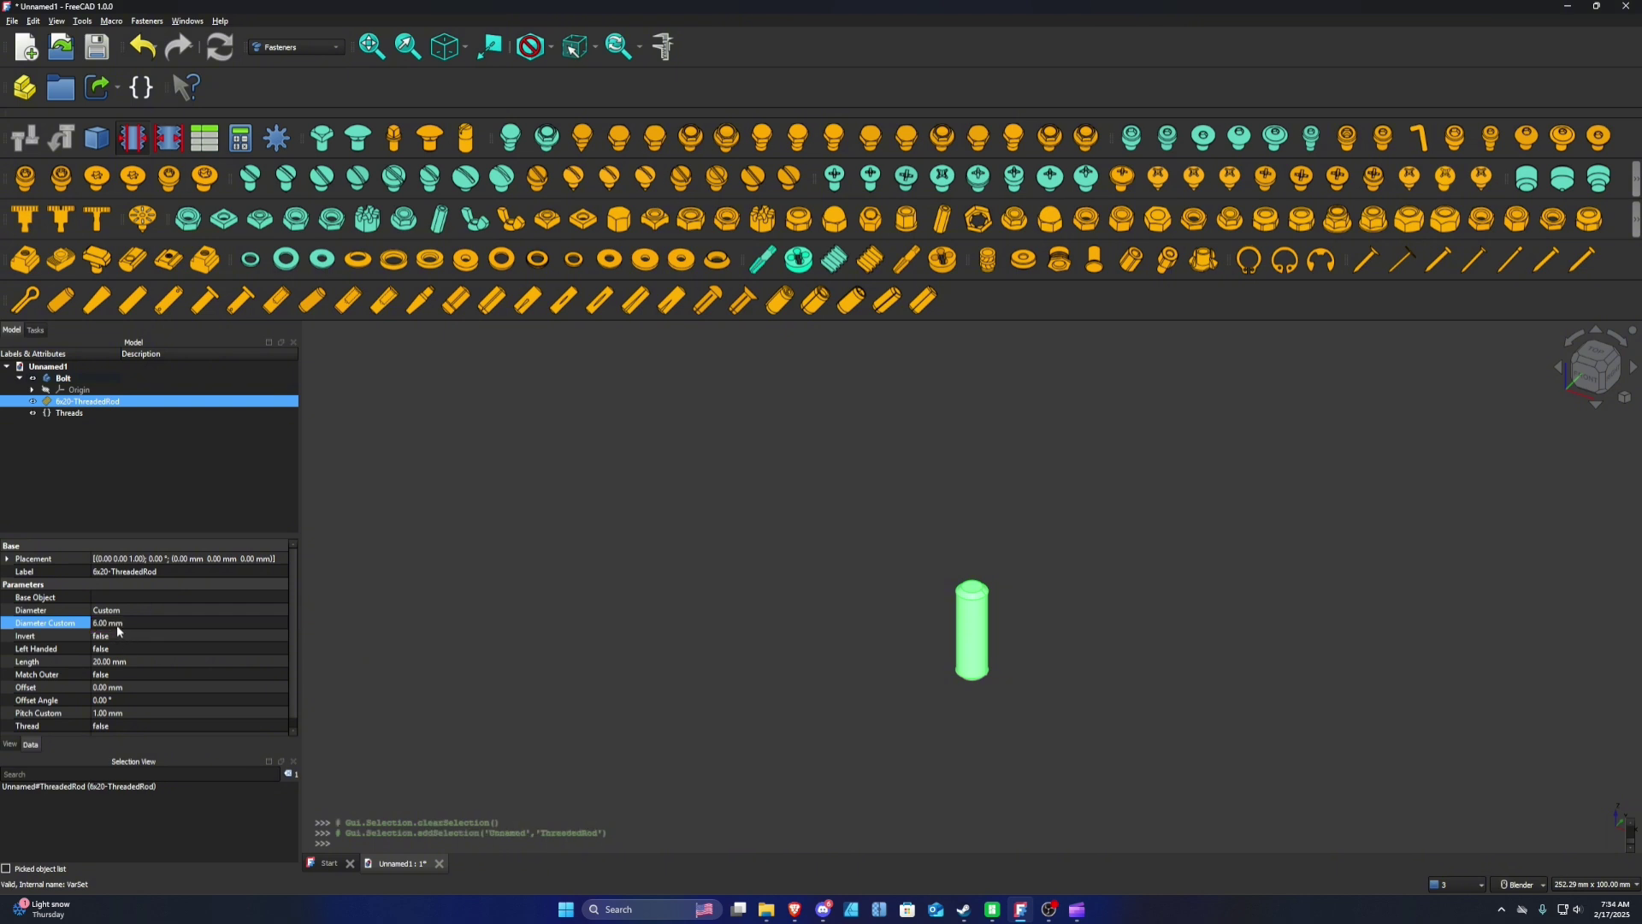
Step: Drive the rod's custom diameter with the expression <<Threads>>.ThreadSize
left_click(123, 624)
left_click(270, 623)
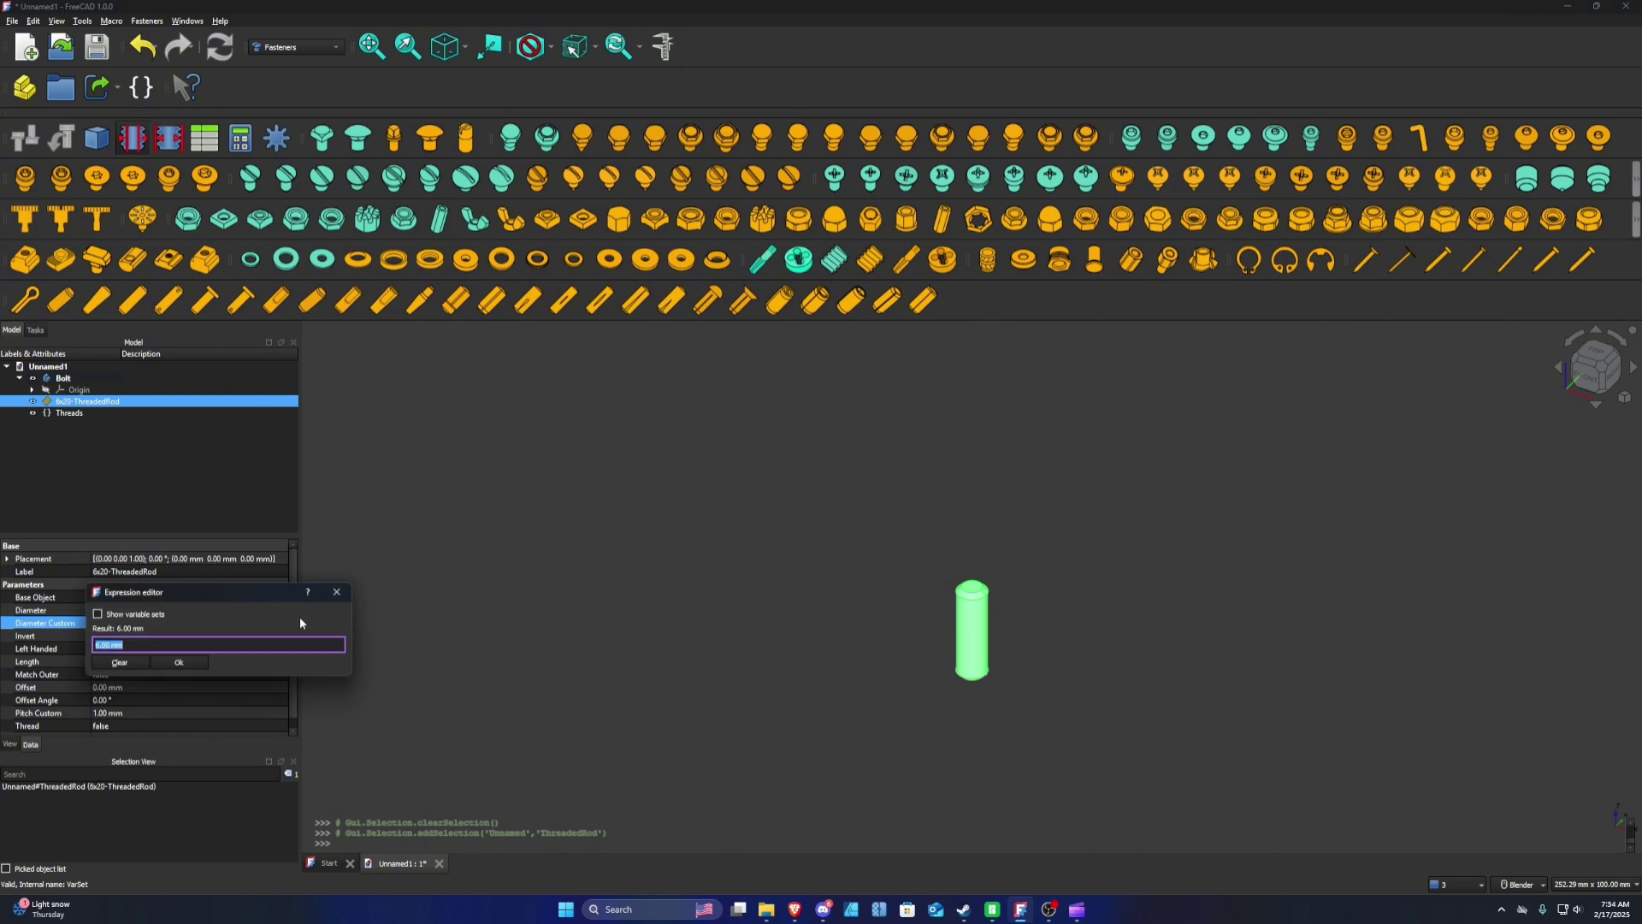
type("Thread")
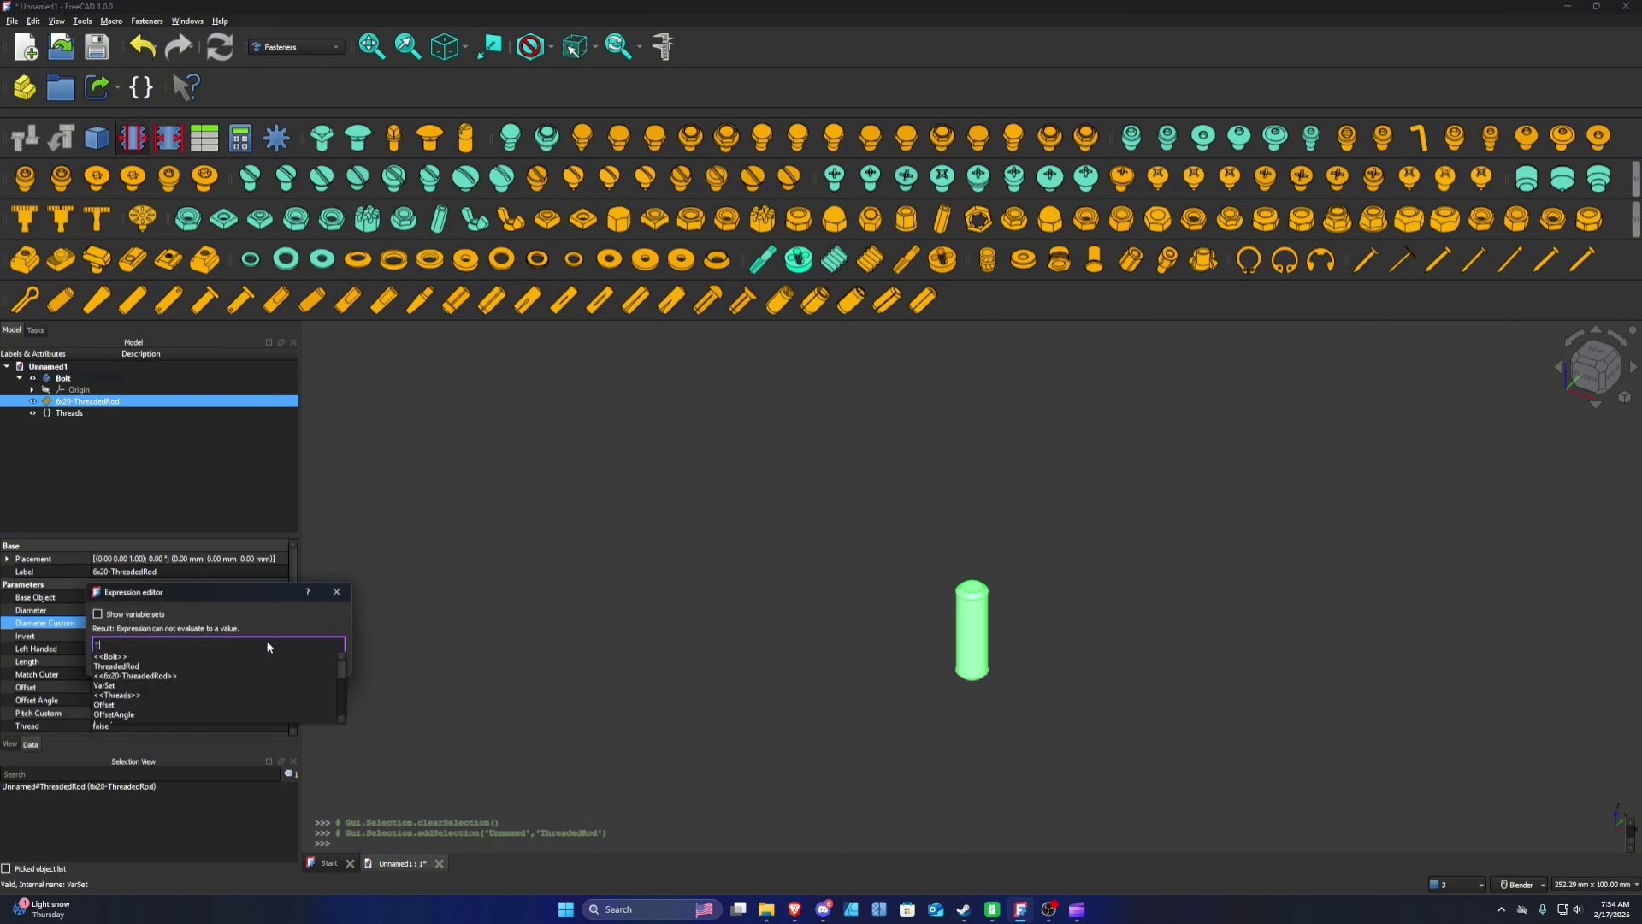
key("Down")
key("Down")
key("Down")
key("Return")
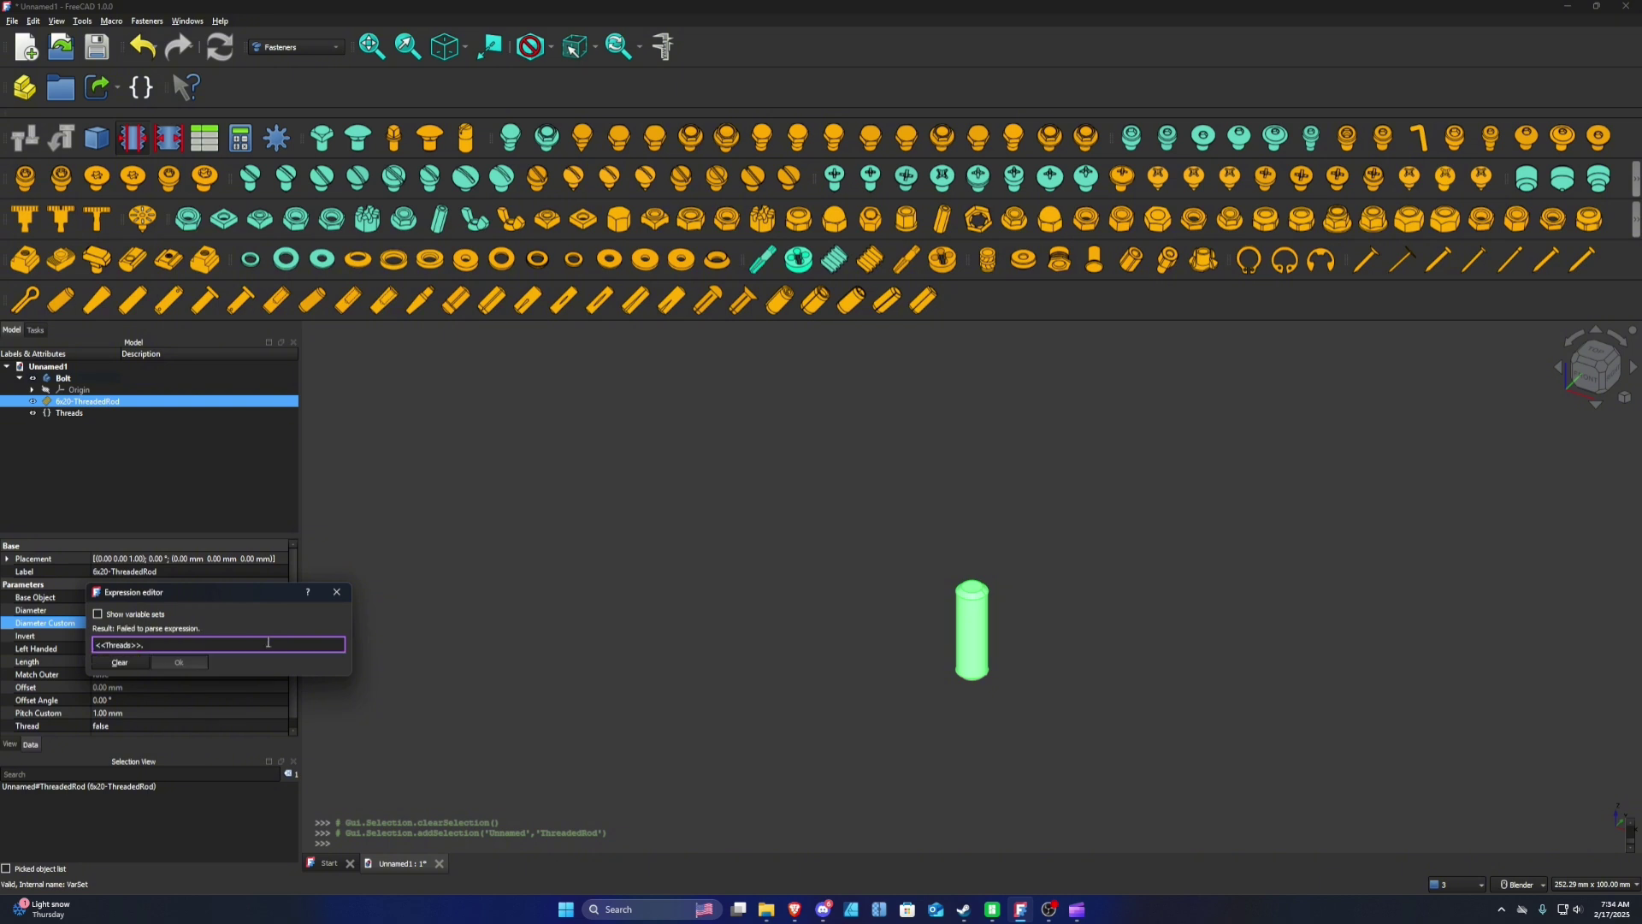
type("ThreadSize")
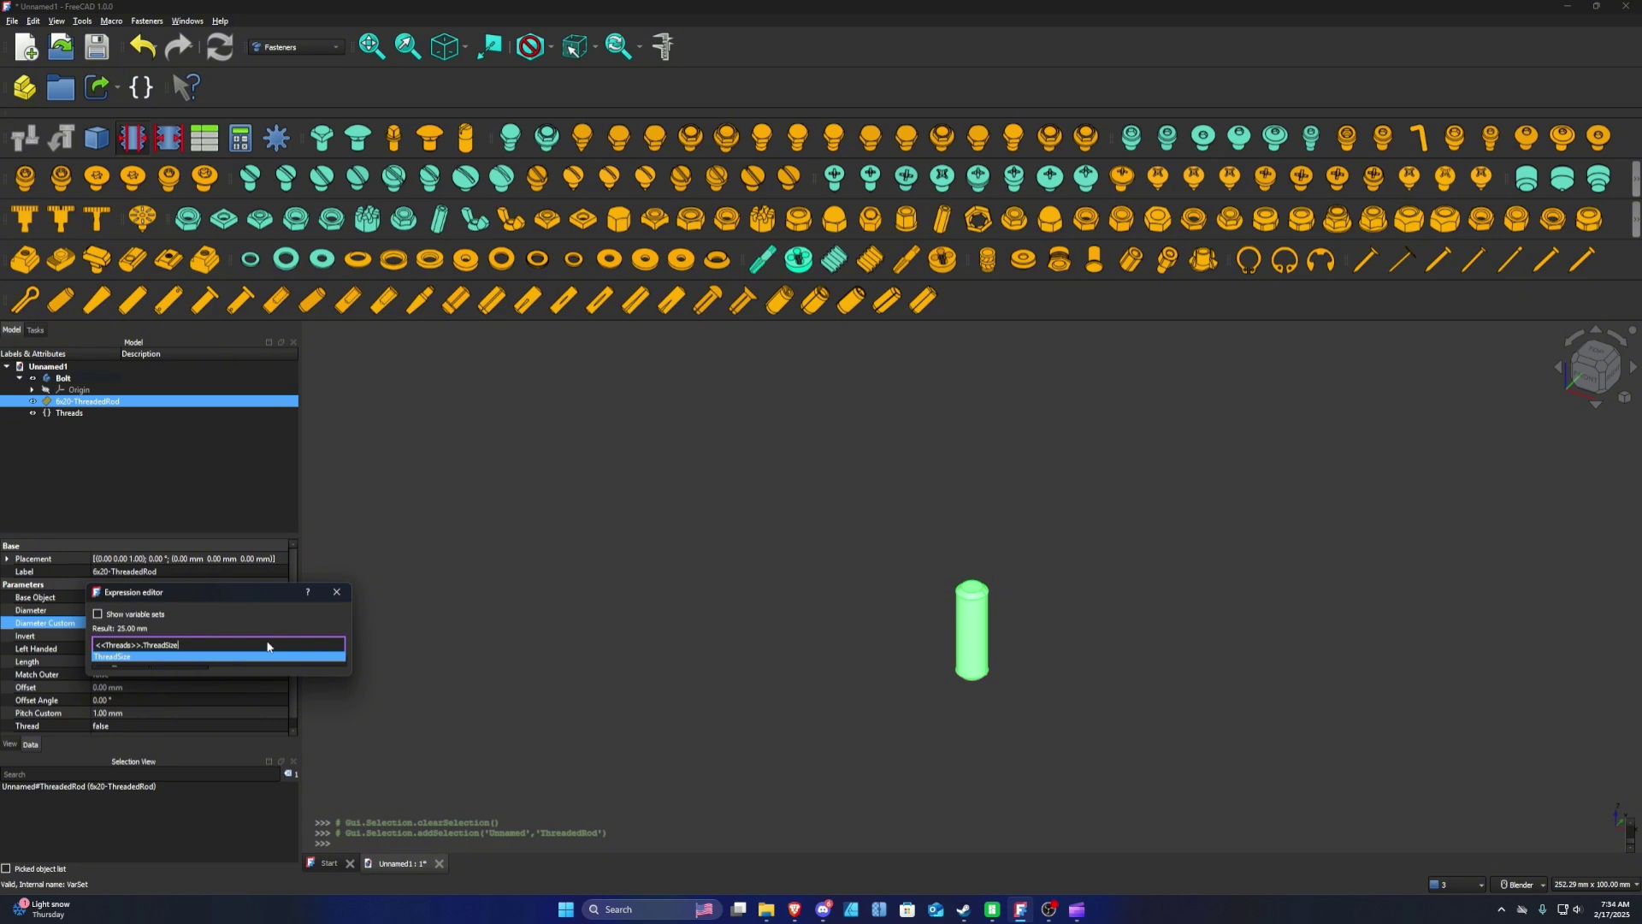
key("Return")
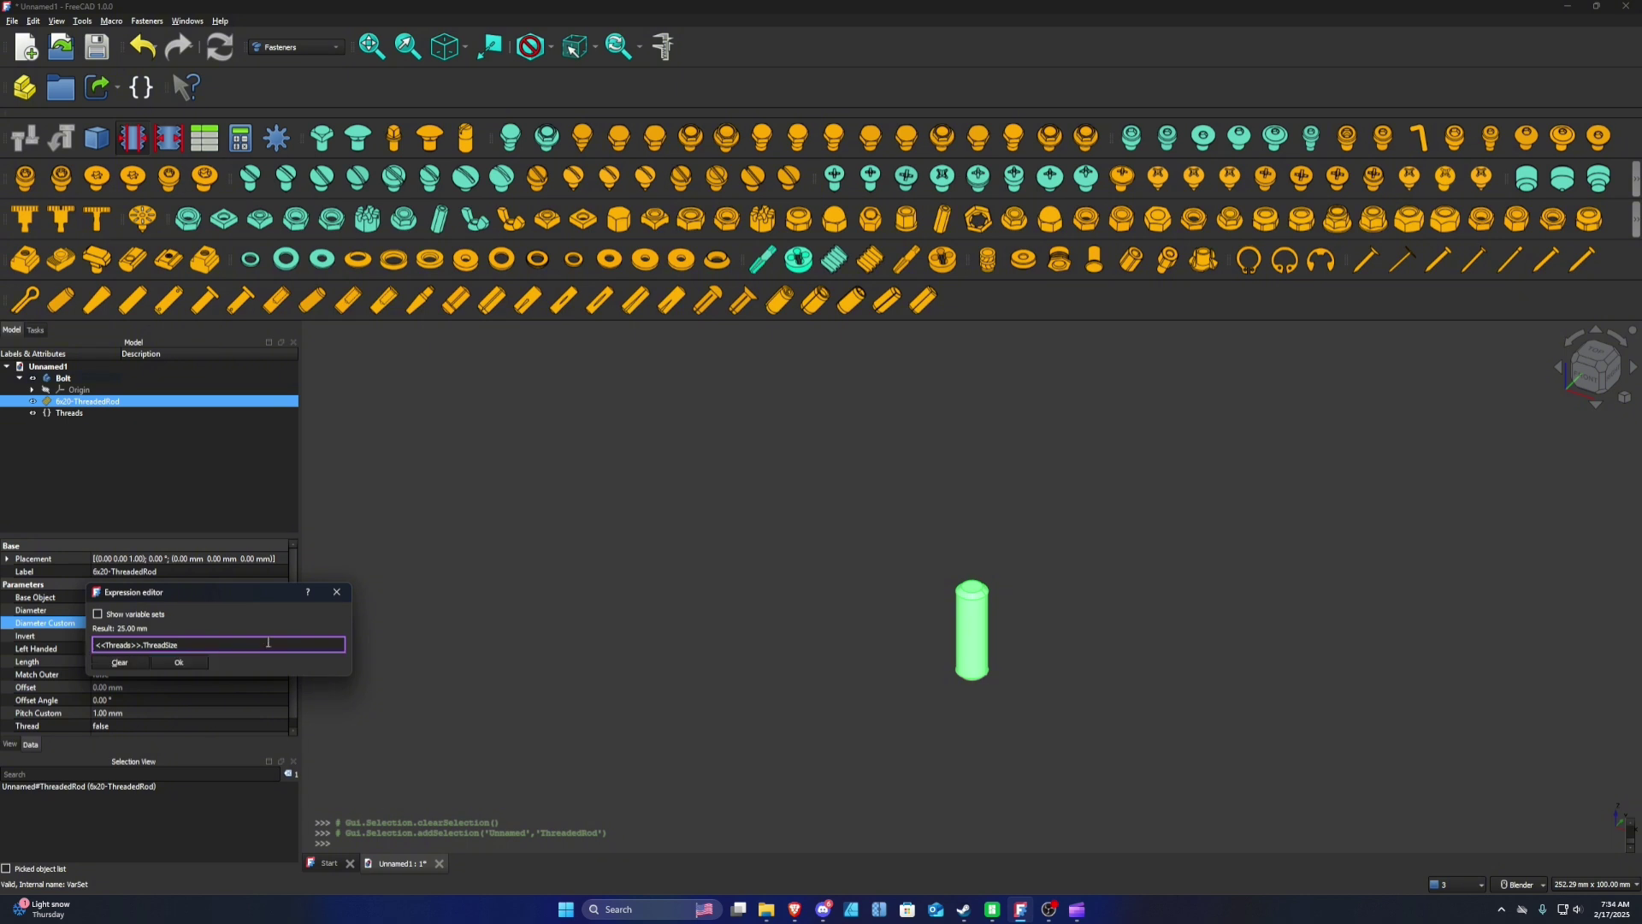
left_click(180, 665)
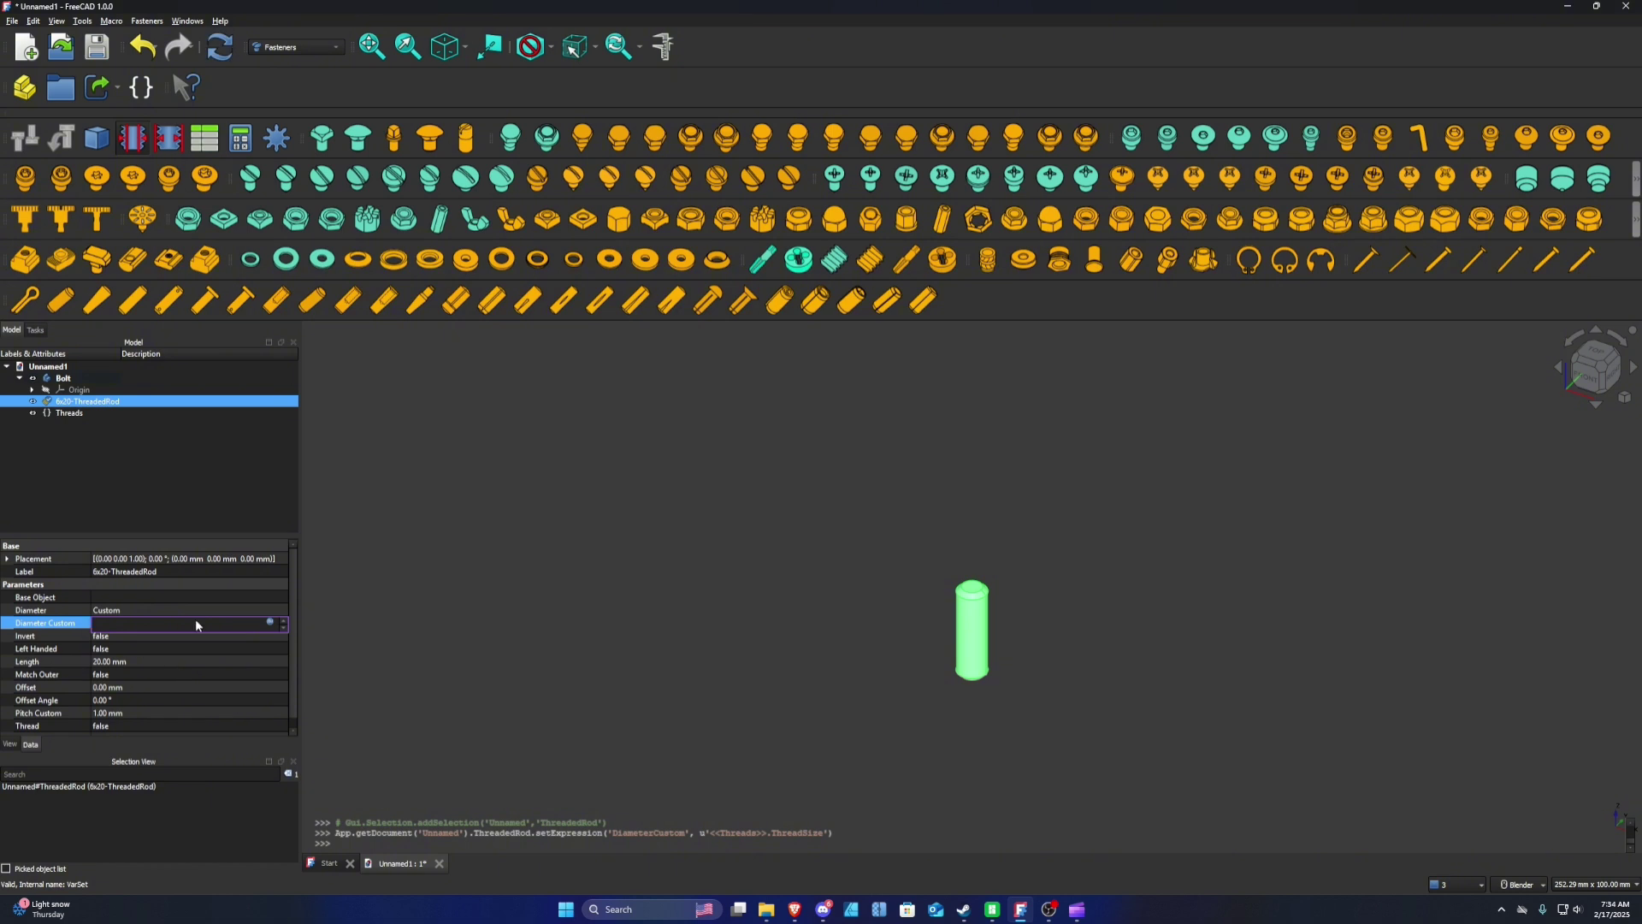
left_click(496, 615)
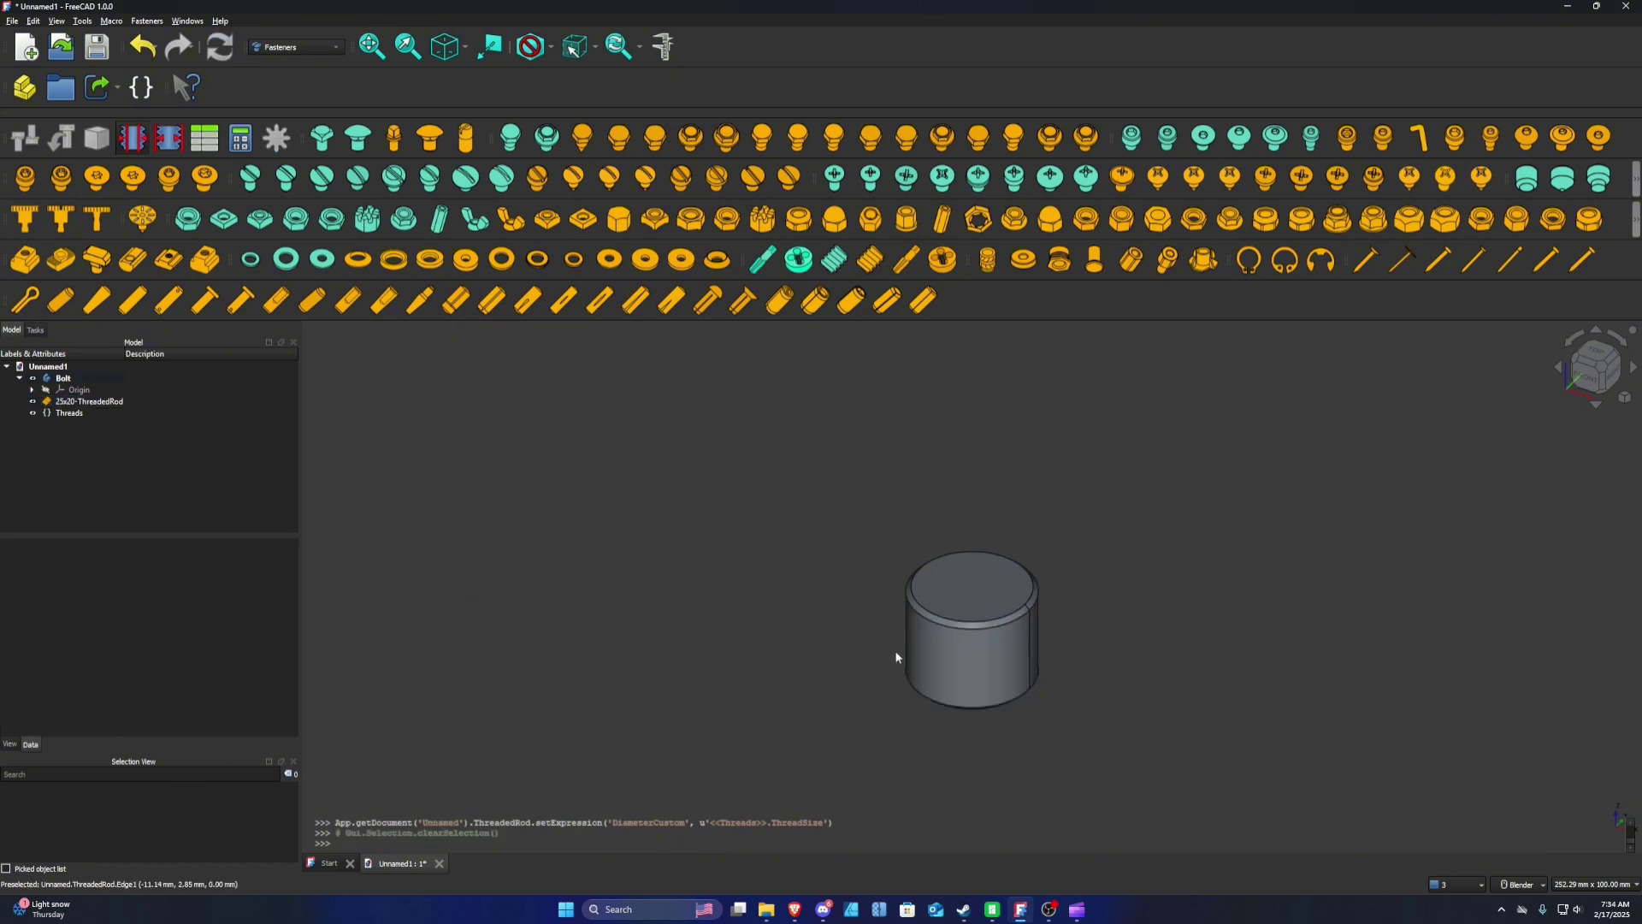
Step: Set the threaded rod's length to 11 mm
left_click(1009, 669)
left_click(598, 548)
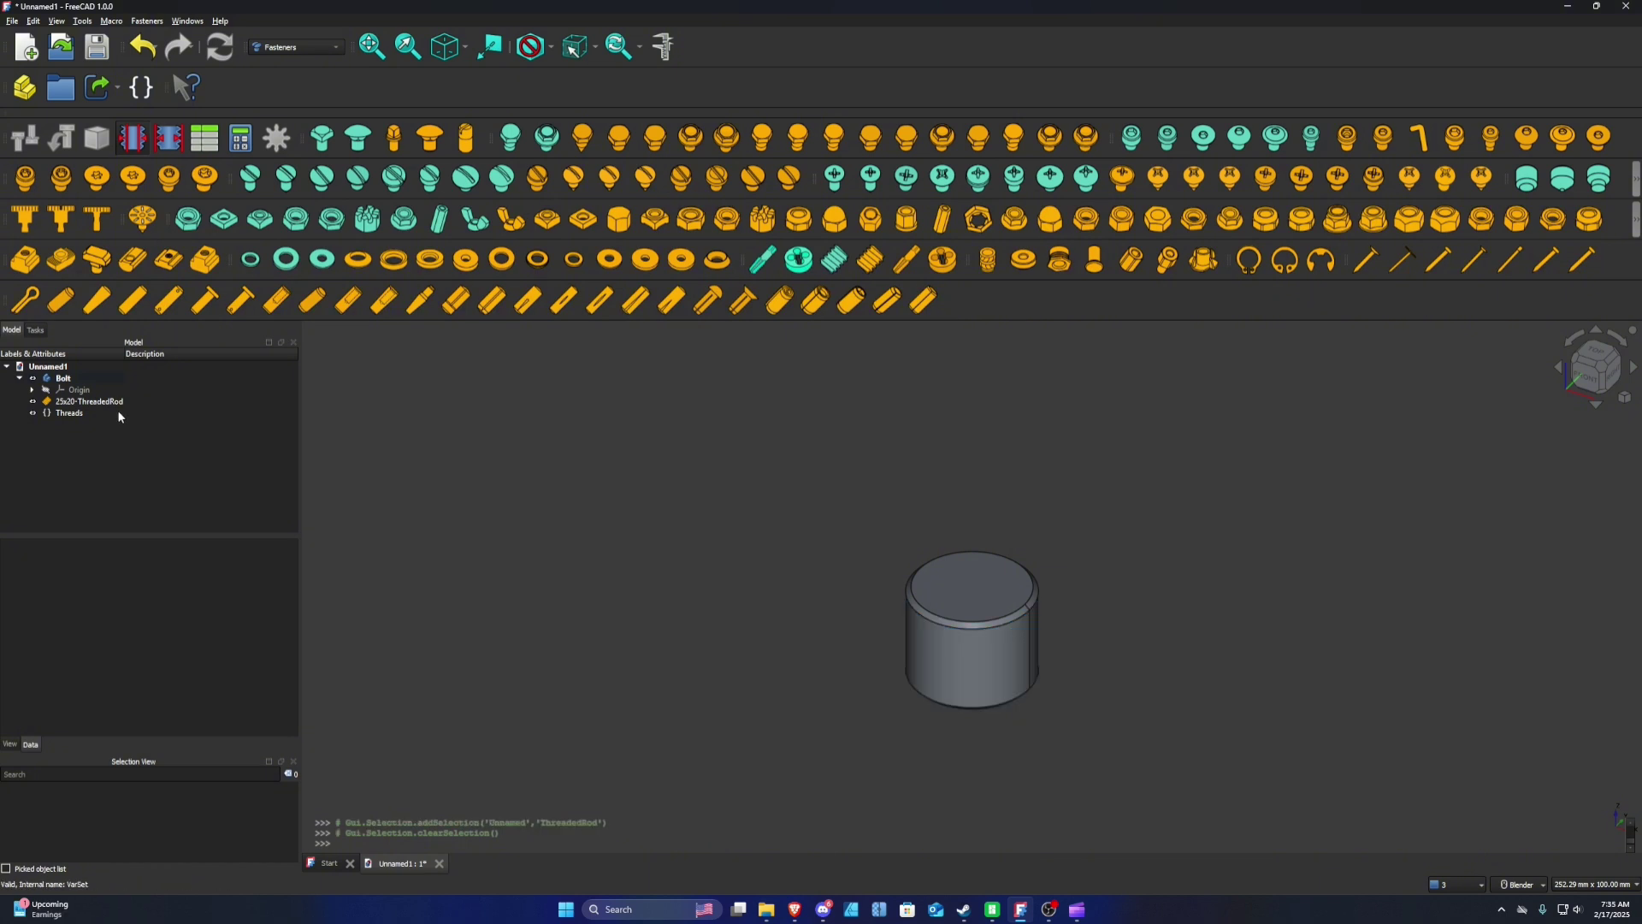
left_click(108, 402)
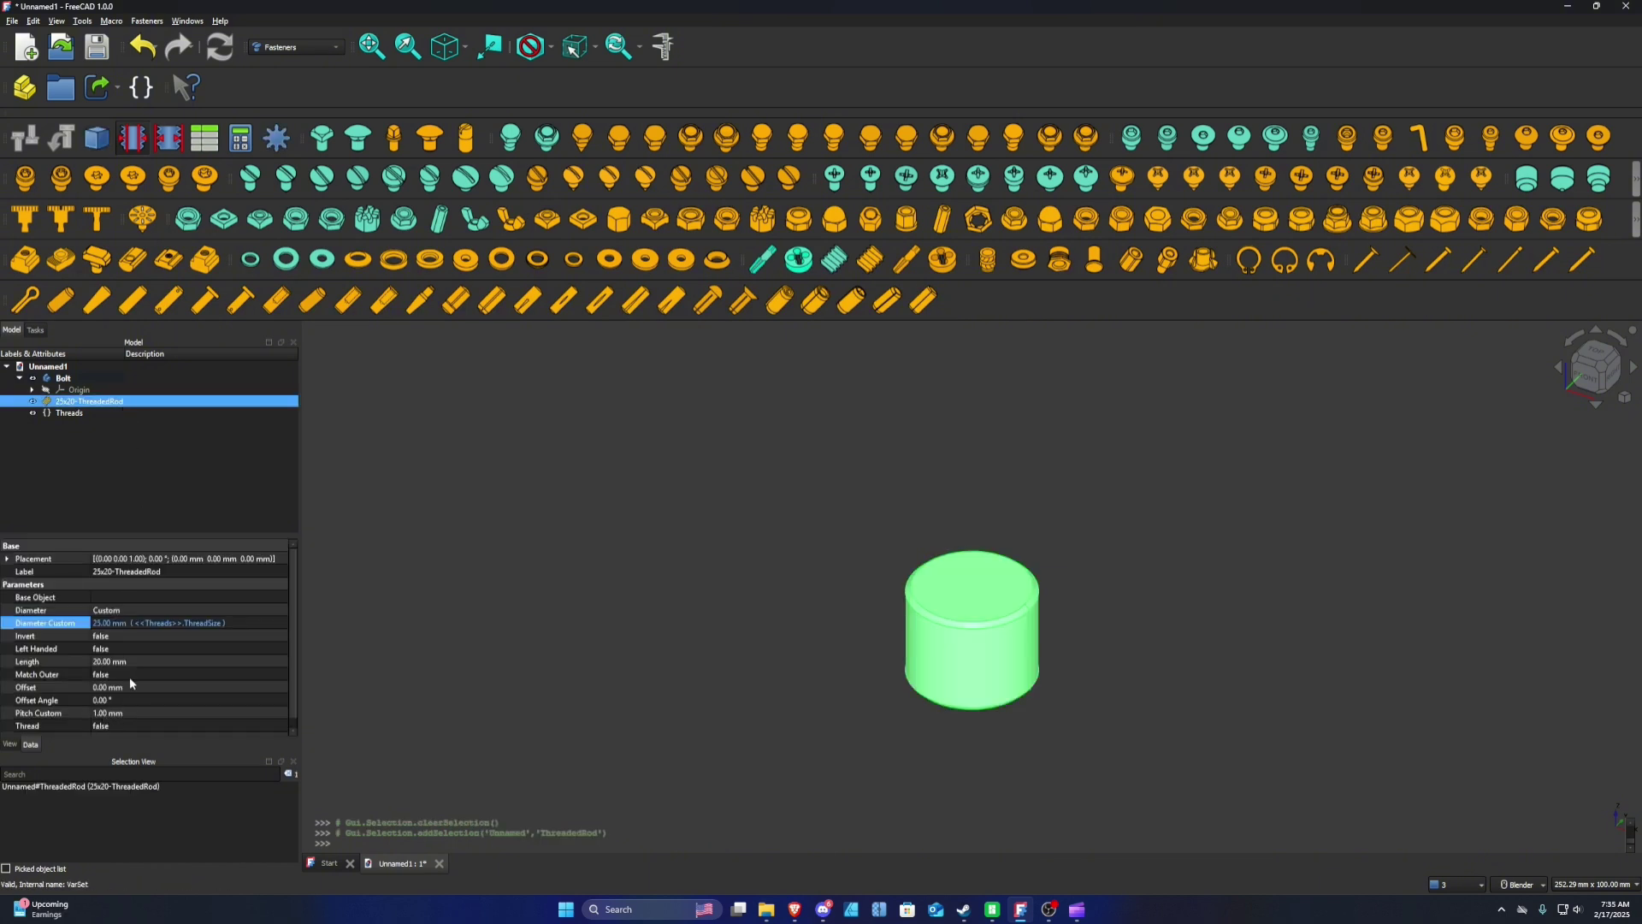
scroll(131, 682, "down", 1)
left_click(118, 655)
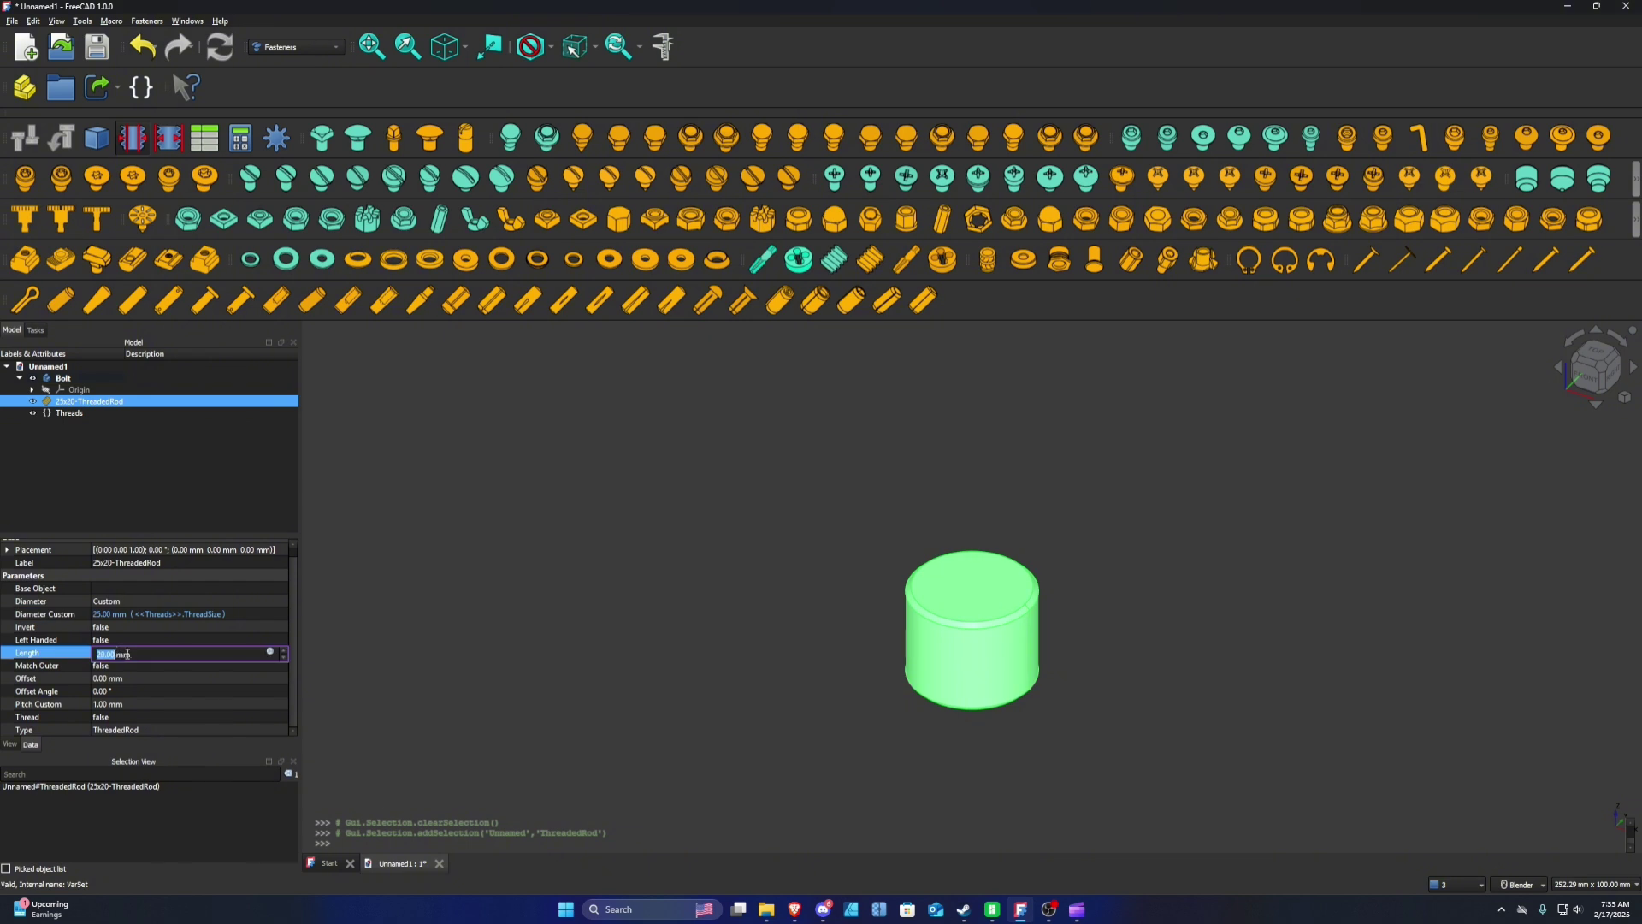
type("11")
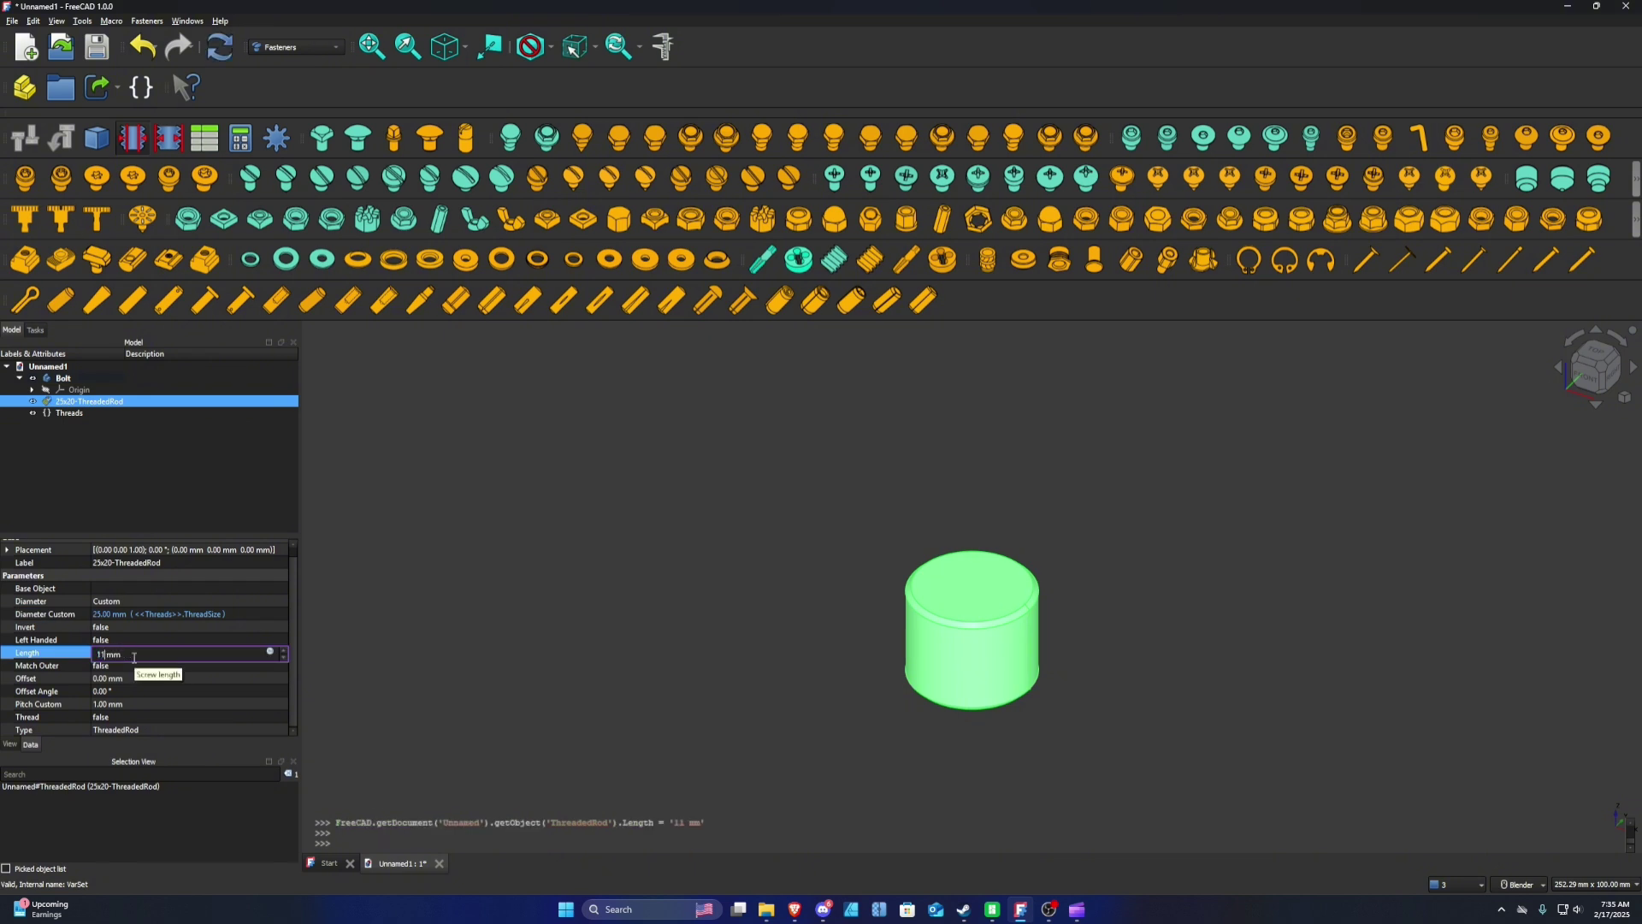
key("Return")
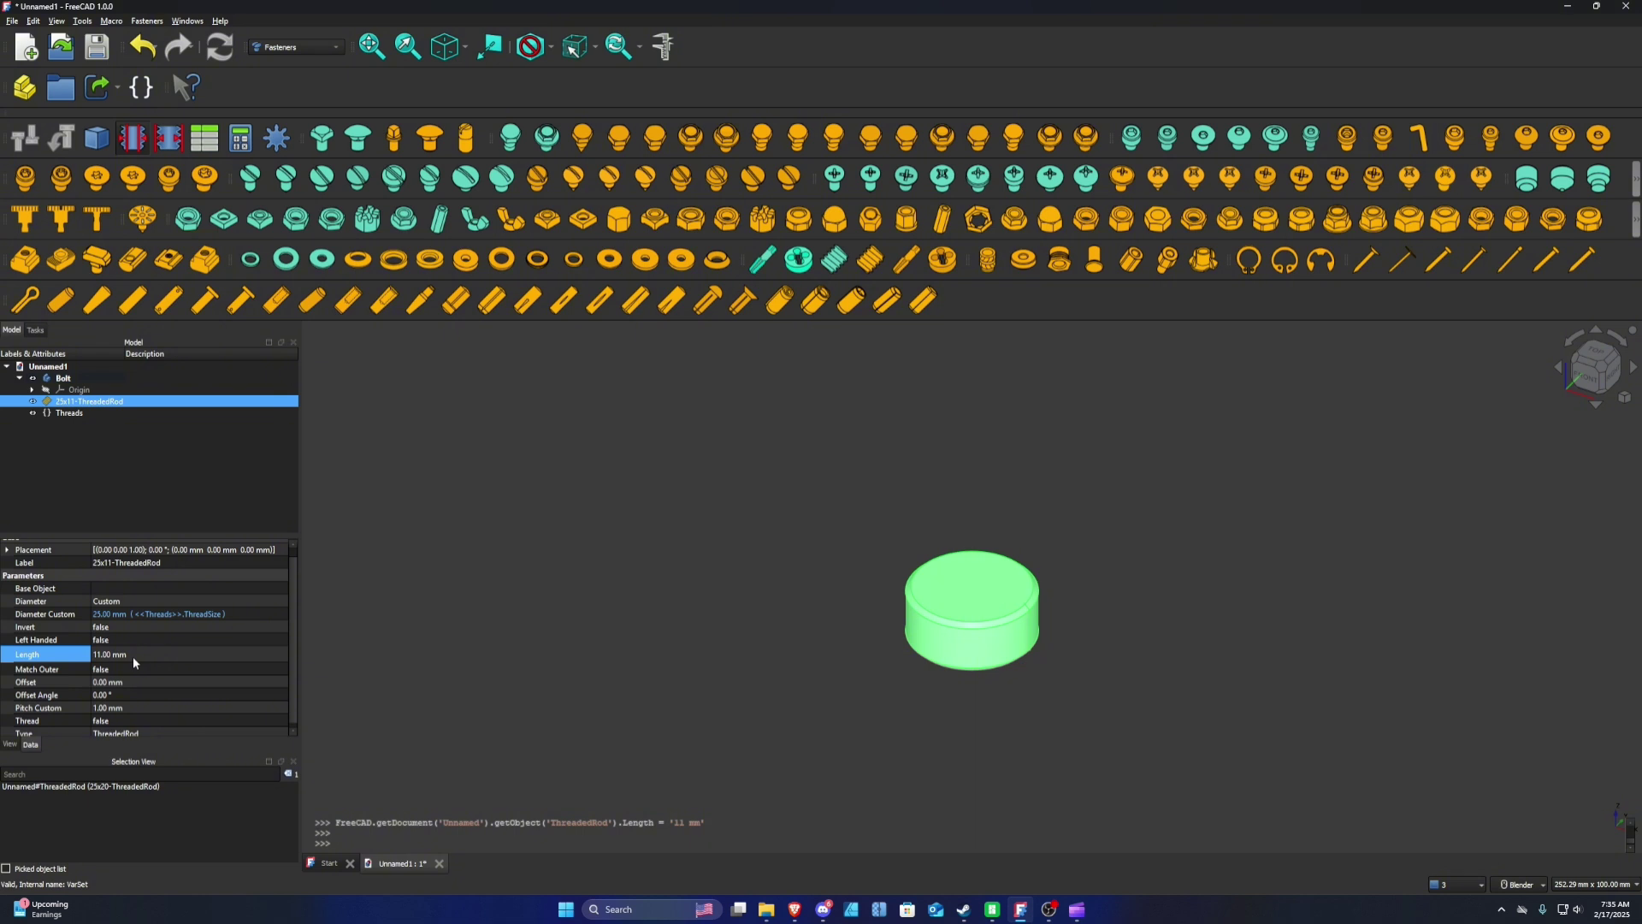
Step: Turn on modelled threads for the rod
left_click(130, 720)
left_click(153, 718)
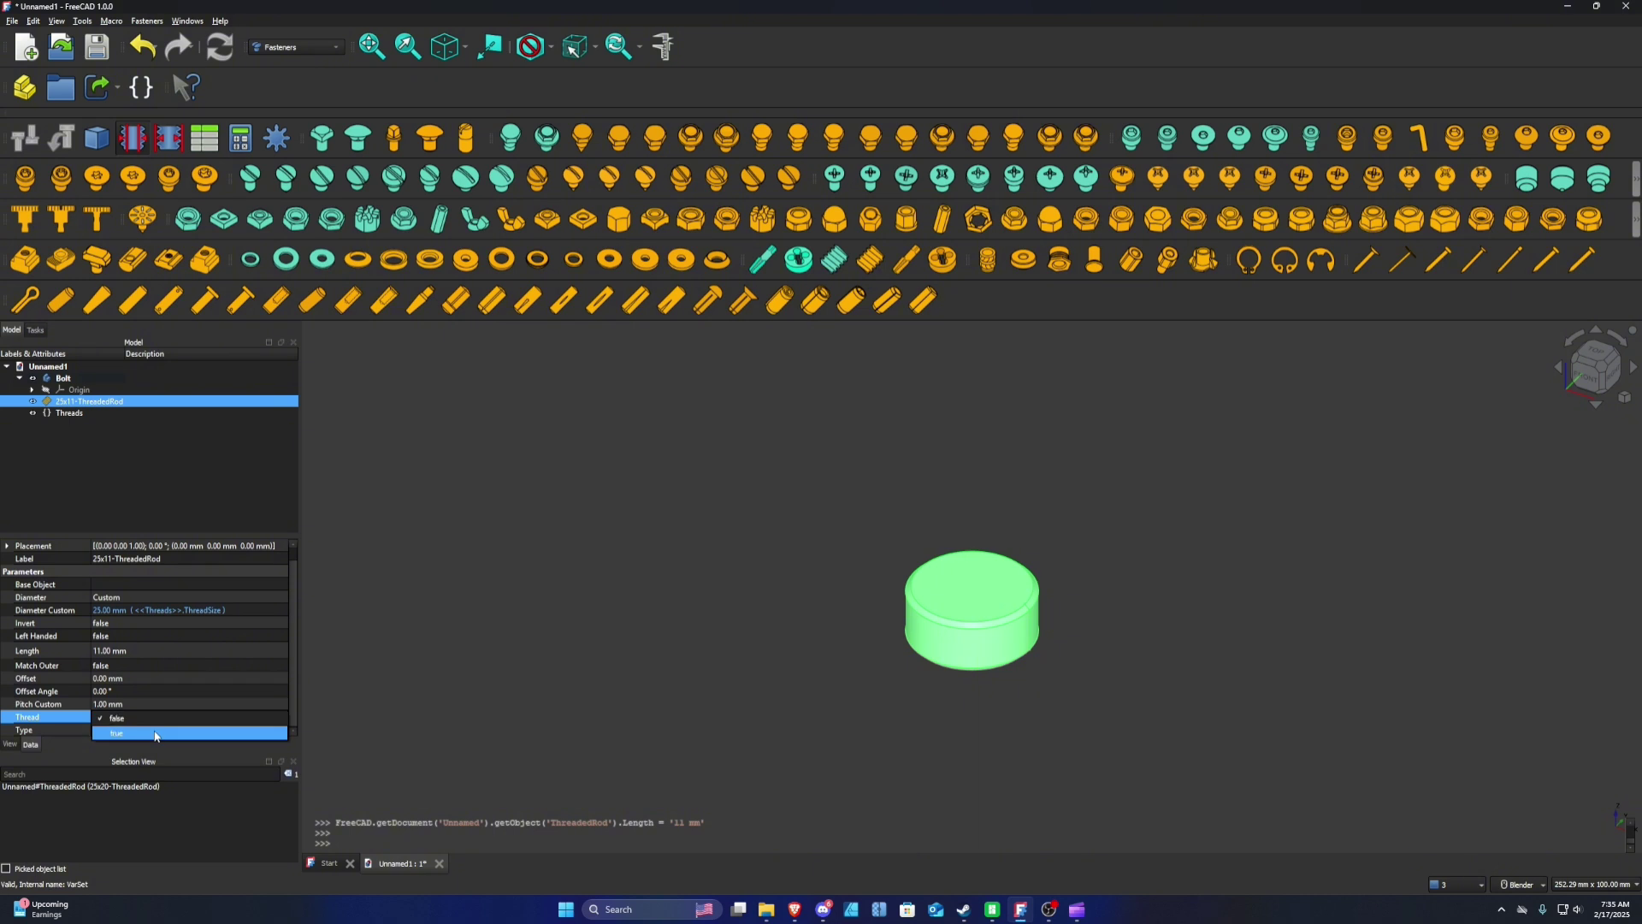
left_click(152, 730)
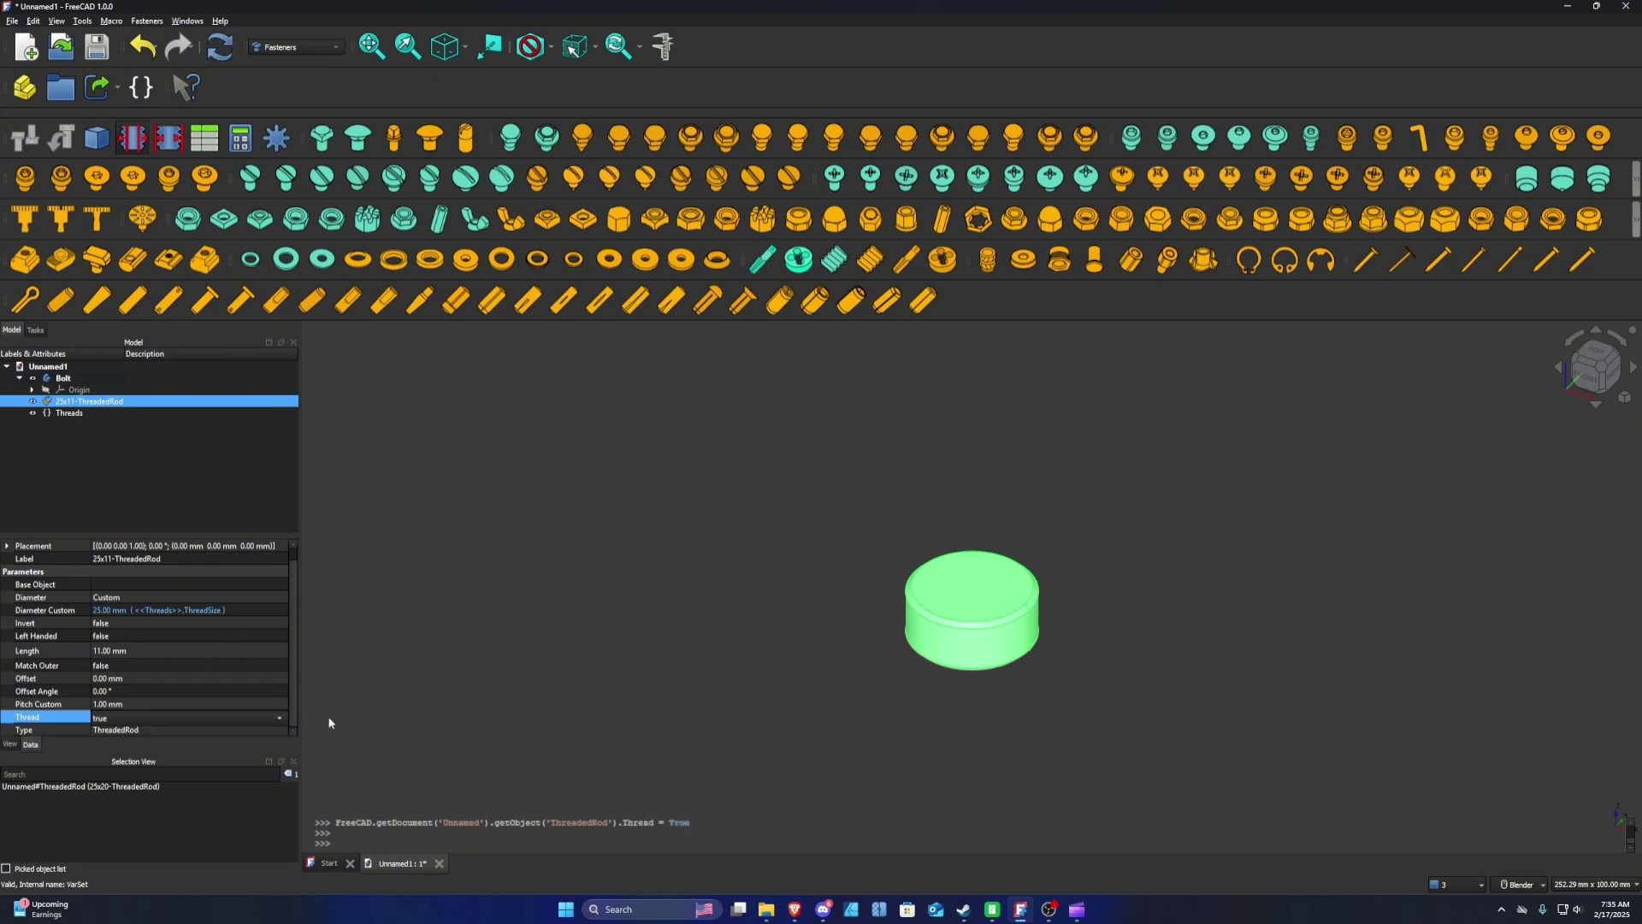
left_click(974, 656)
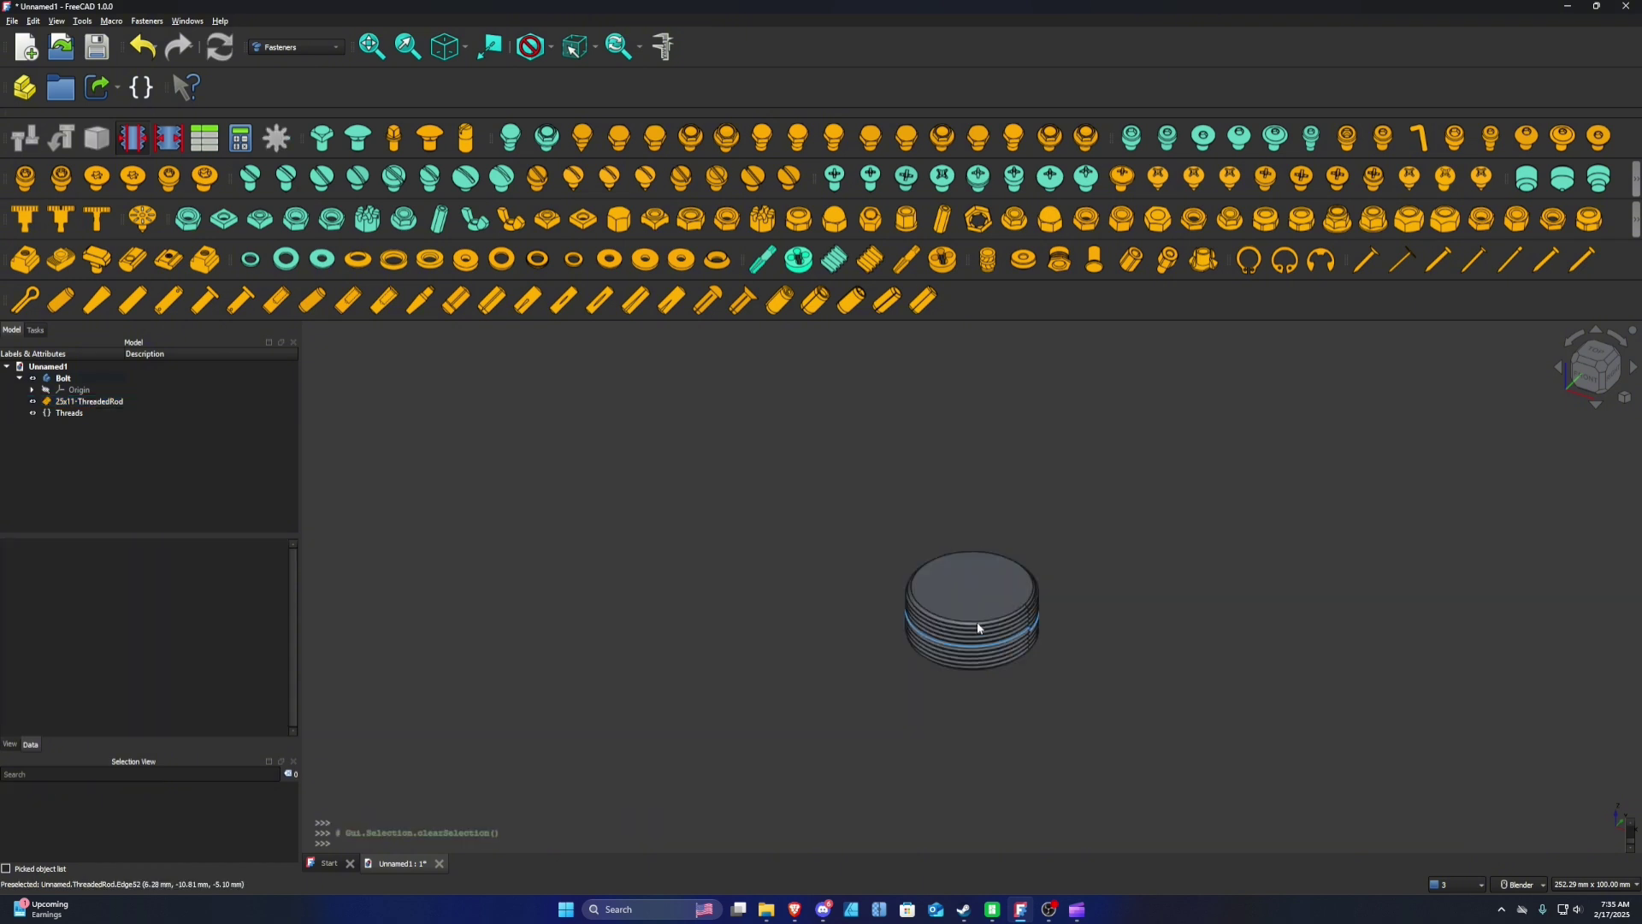
left_click(992, 671)
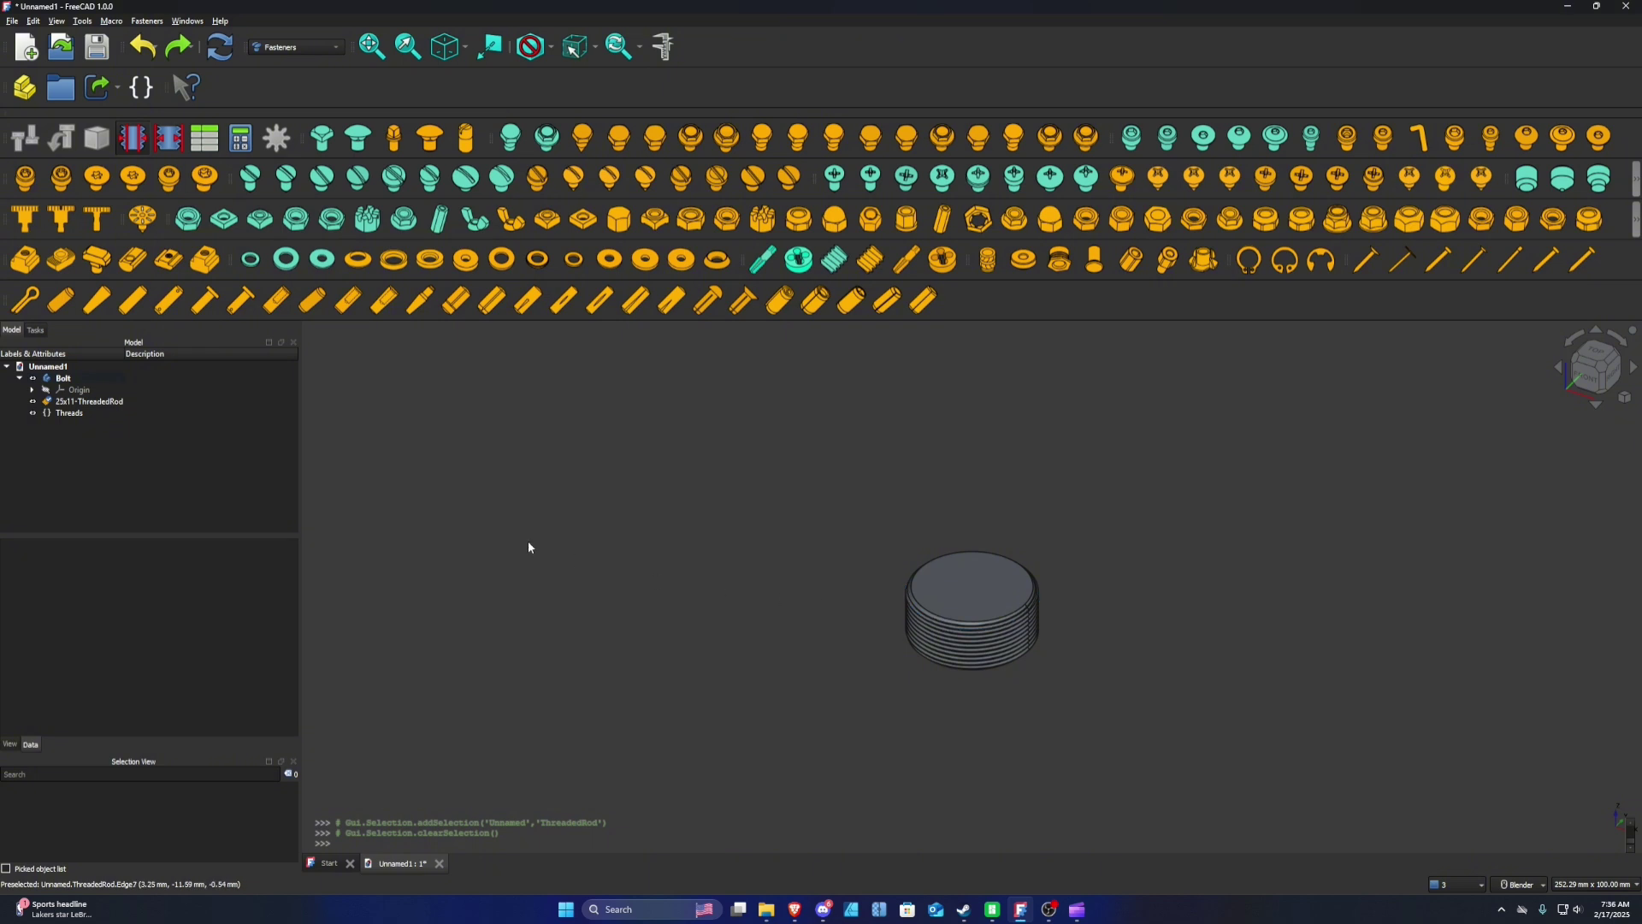
Step: Try a 1.75 mm pitch, then undo it to keep the 1.00 mm pitch
left_click(122, 401)
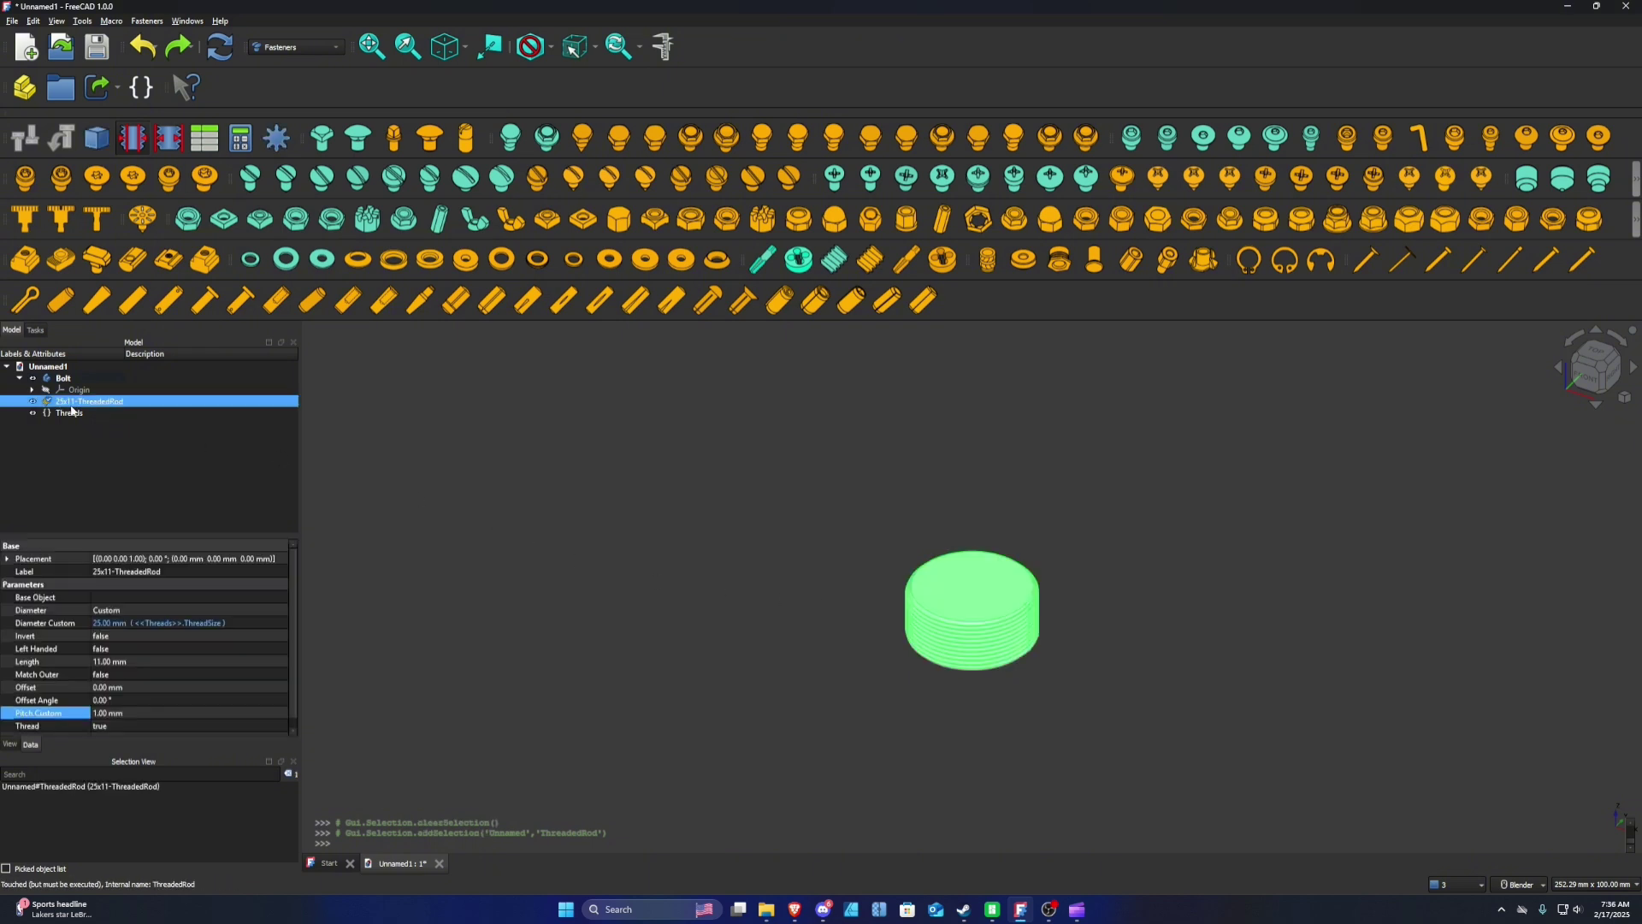
left_click(121, 714)
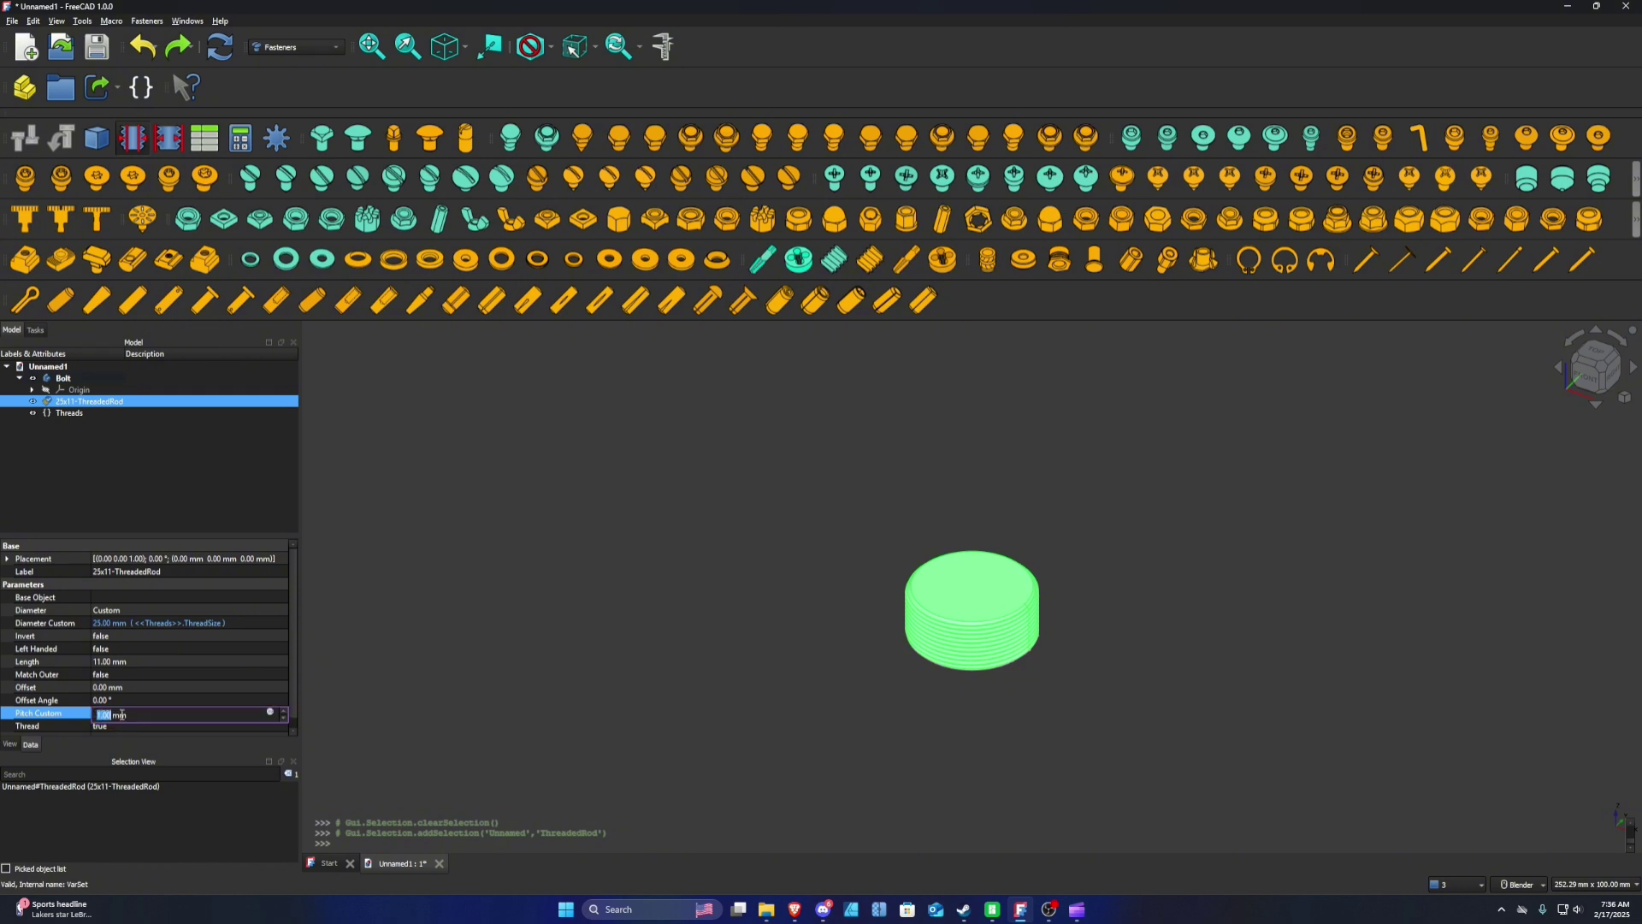
type("1.75")
key("Return")
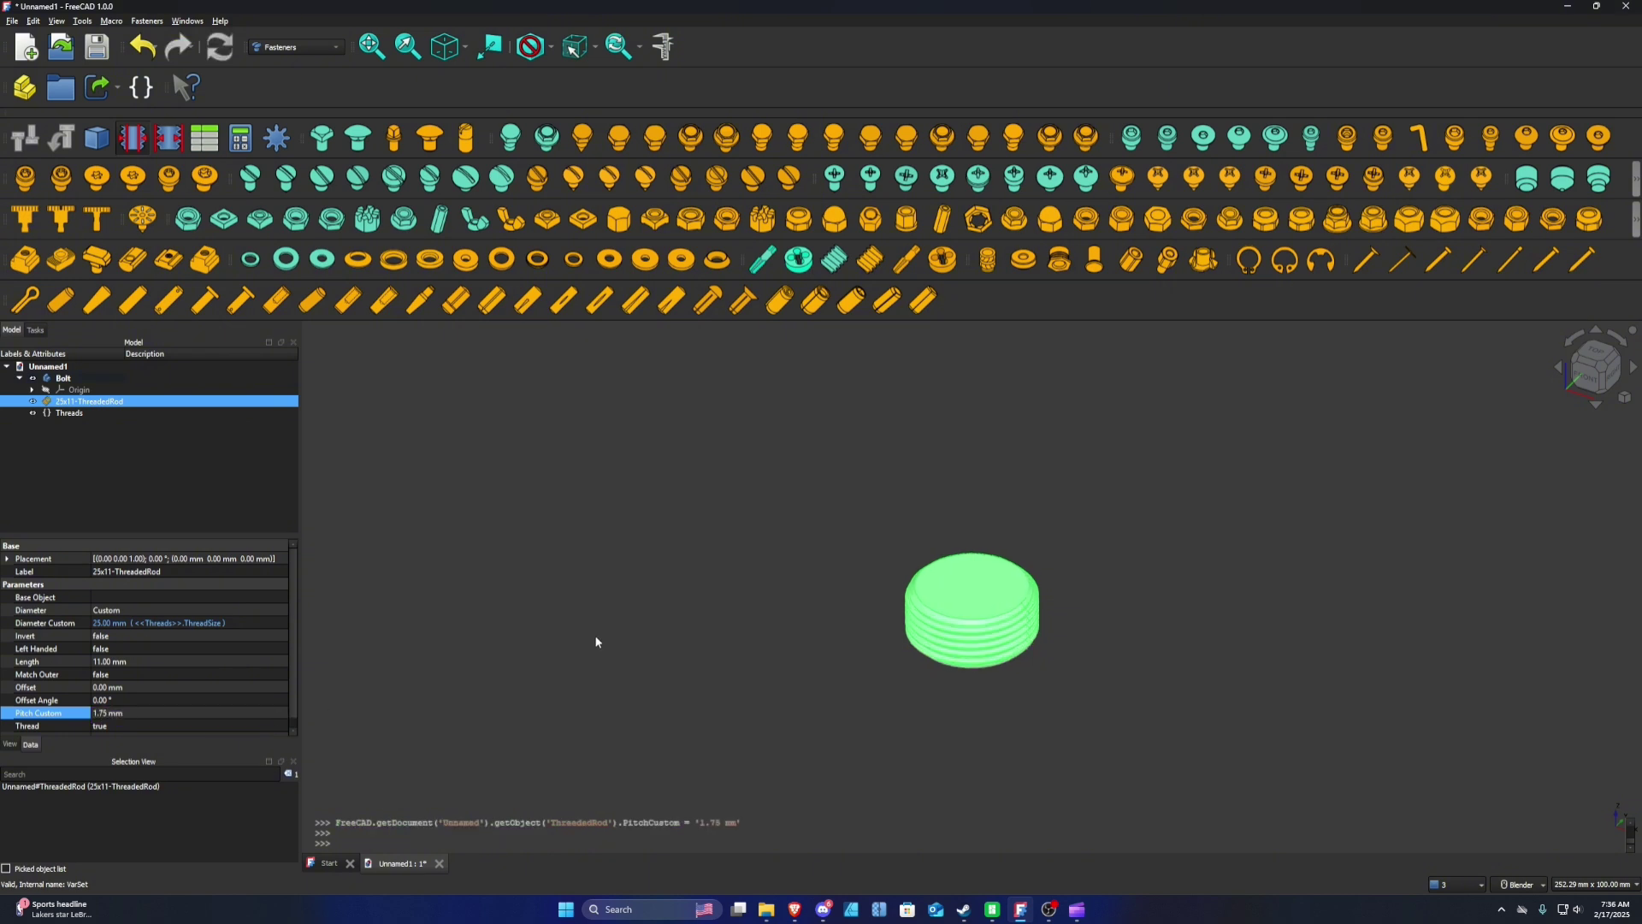
left_click(786, 612)
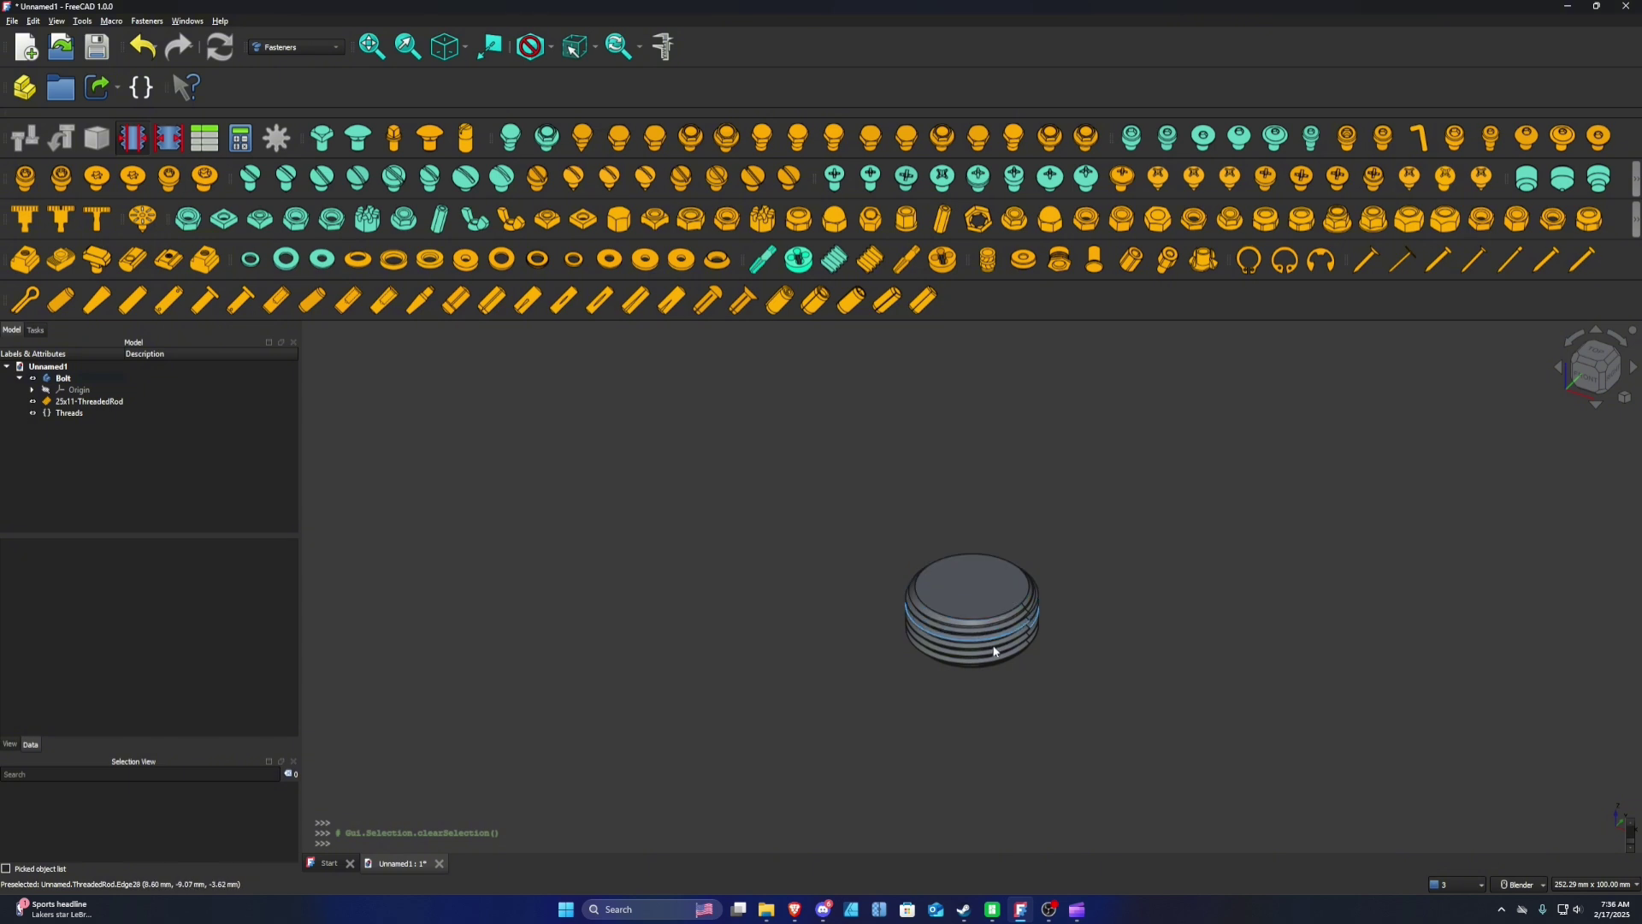
key("ctrl+z")
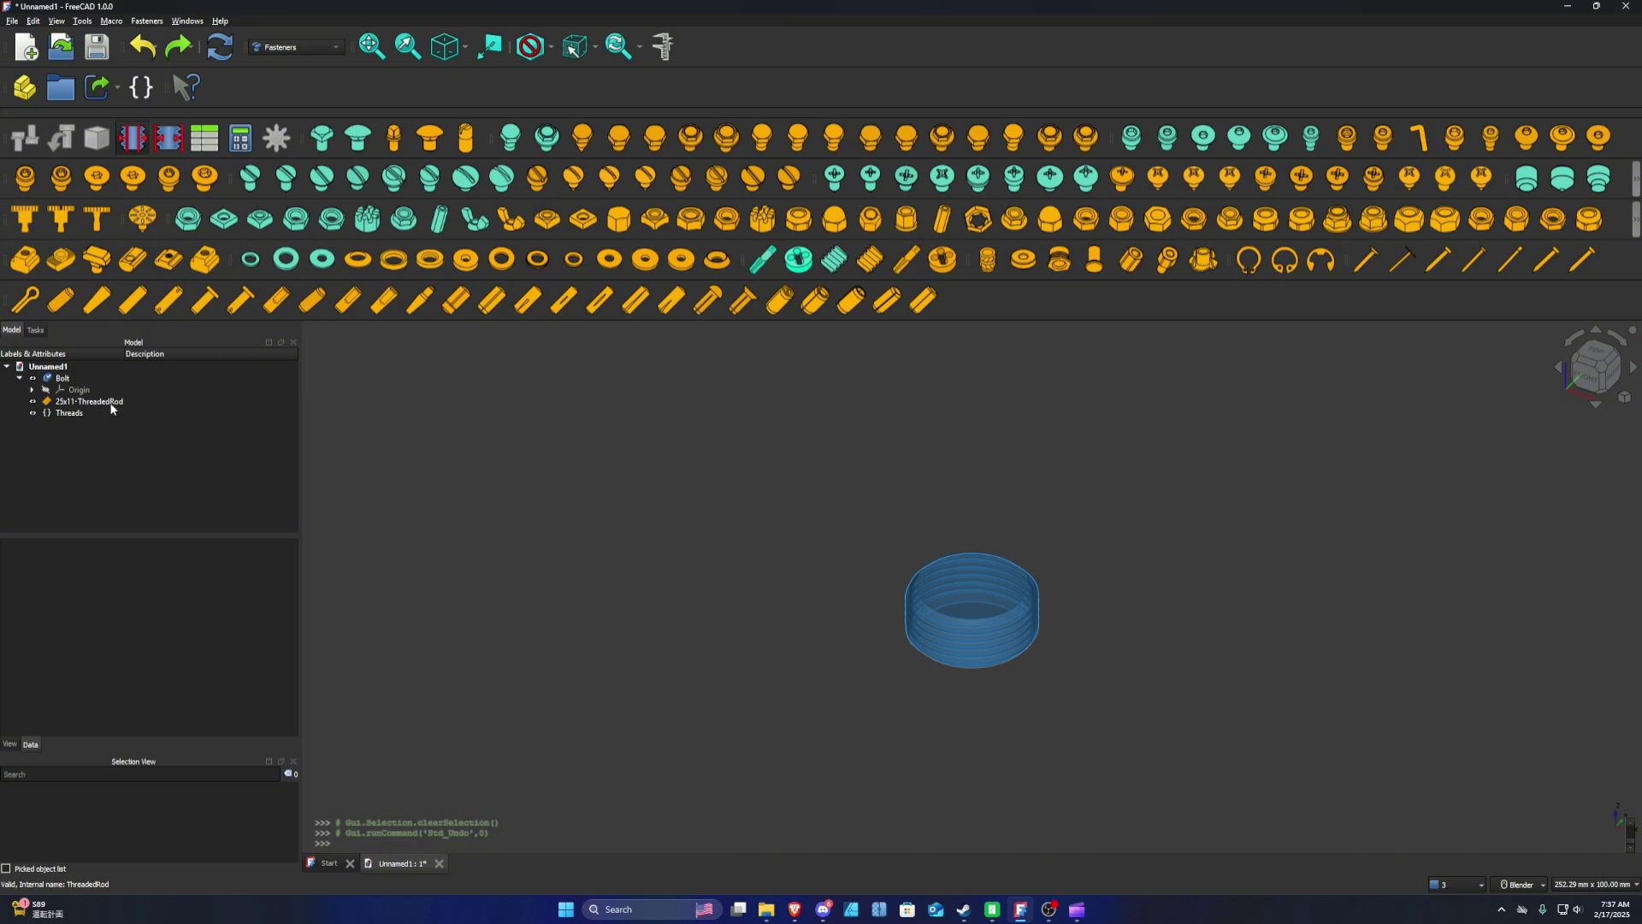
Step: Move the 25x11-ThreadedRod into the Bolt body as its base feature
left_click_drag(111, 402, 72, 384)
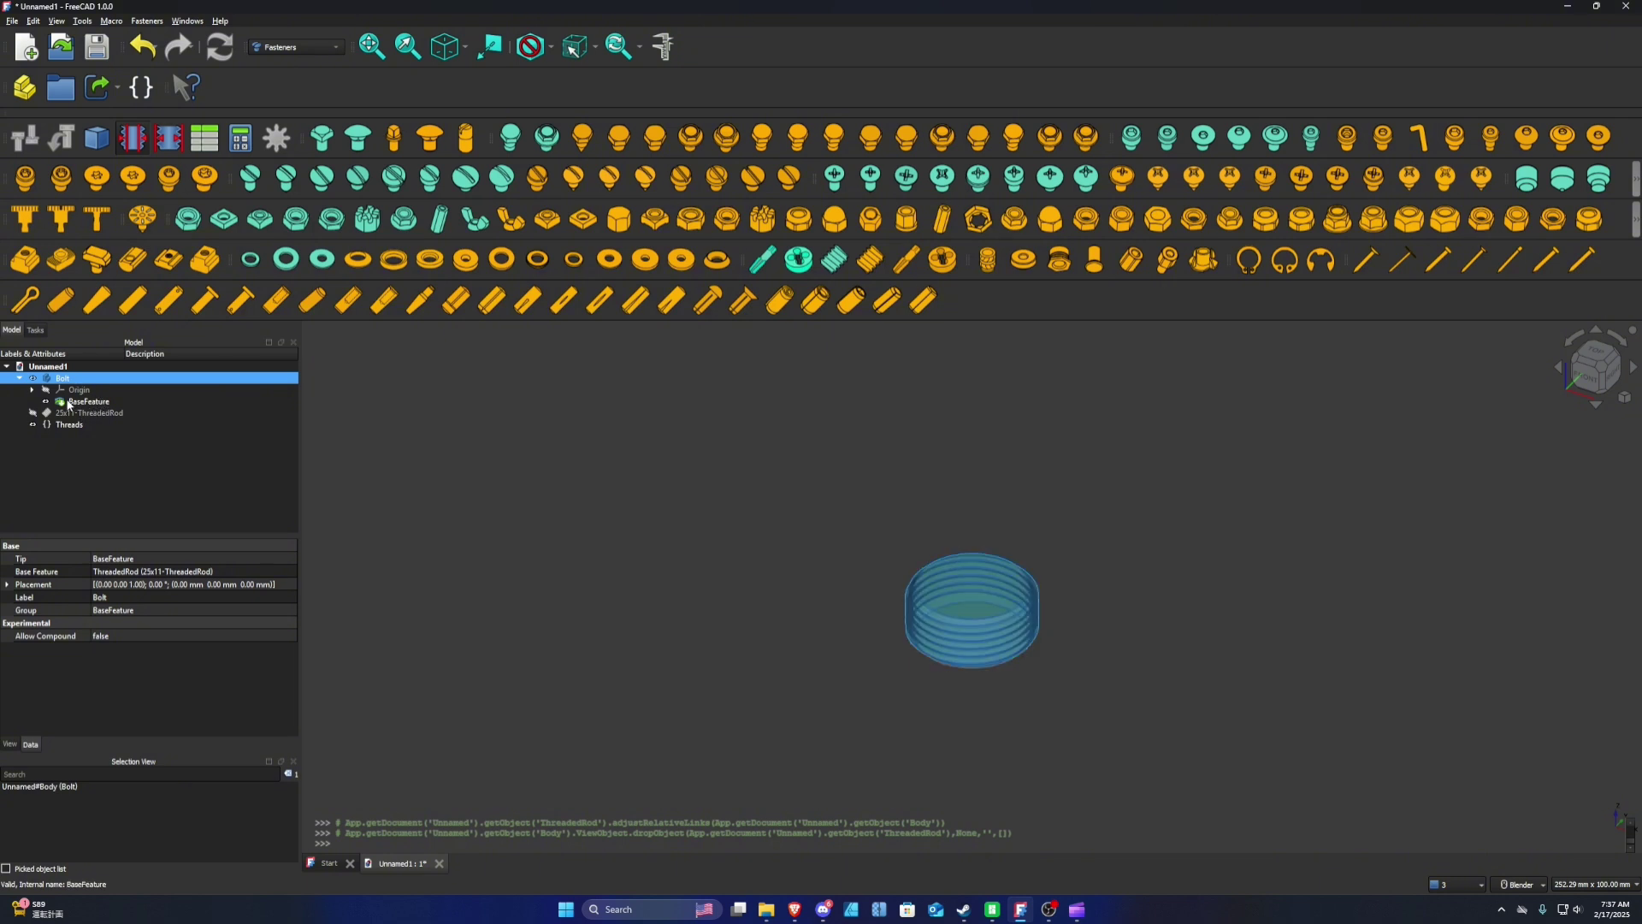
left_click(112, 405)
left_click(300, 44)
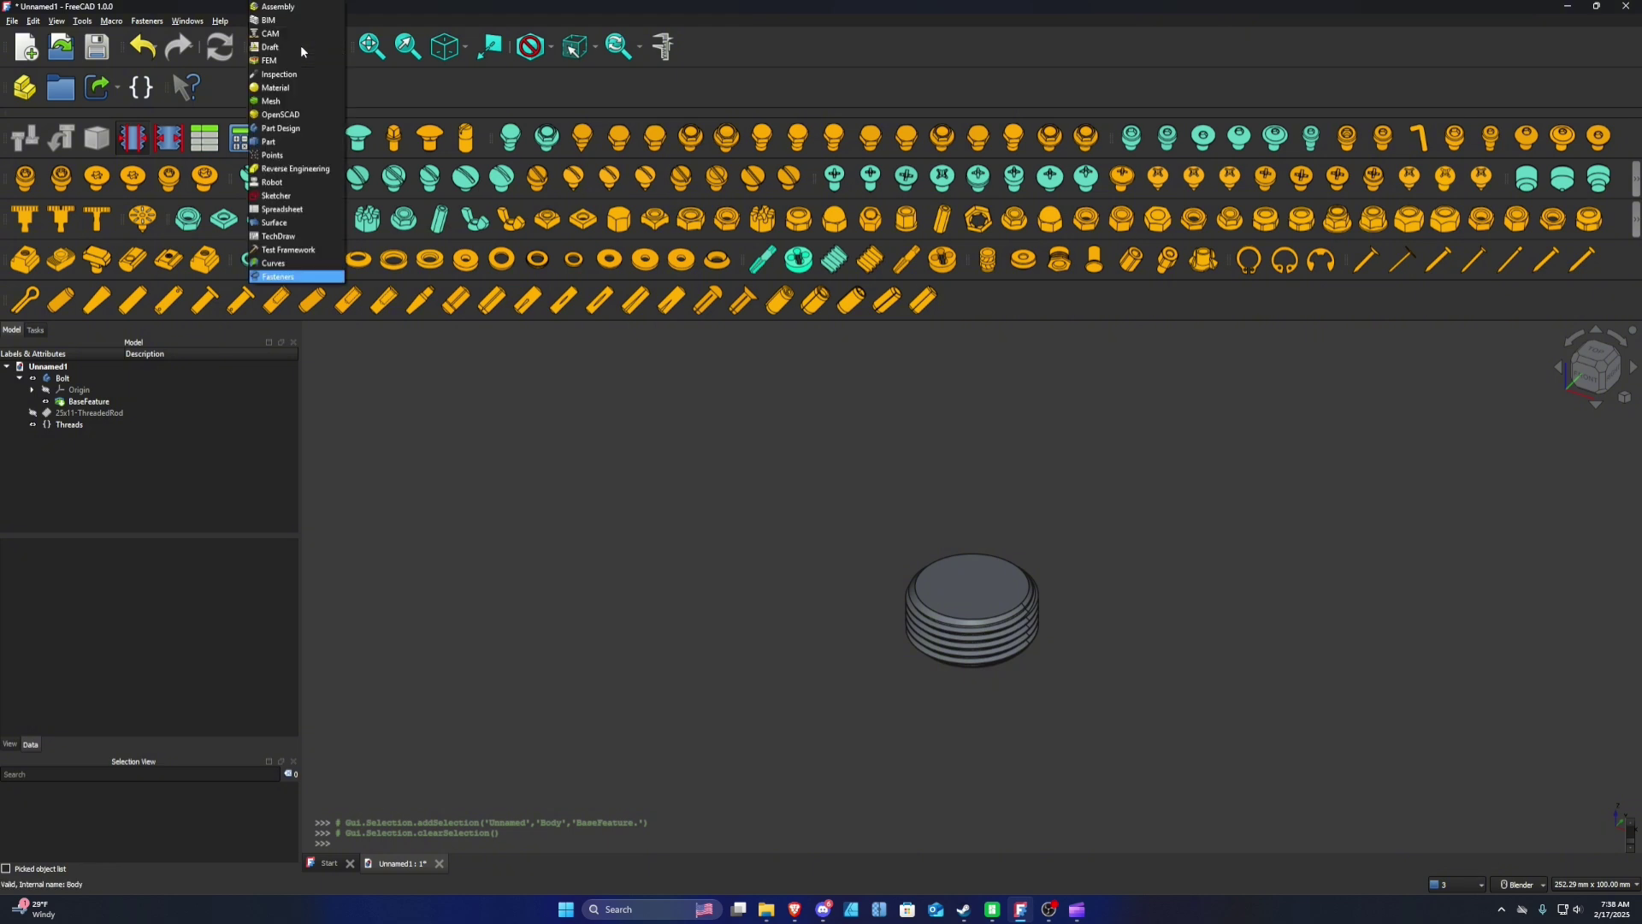
Step: Switch to Part Design and start a sketch on the bolt's top face
left_click(293, 136)
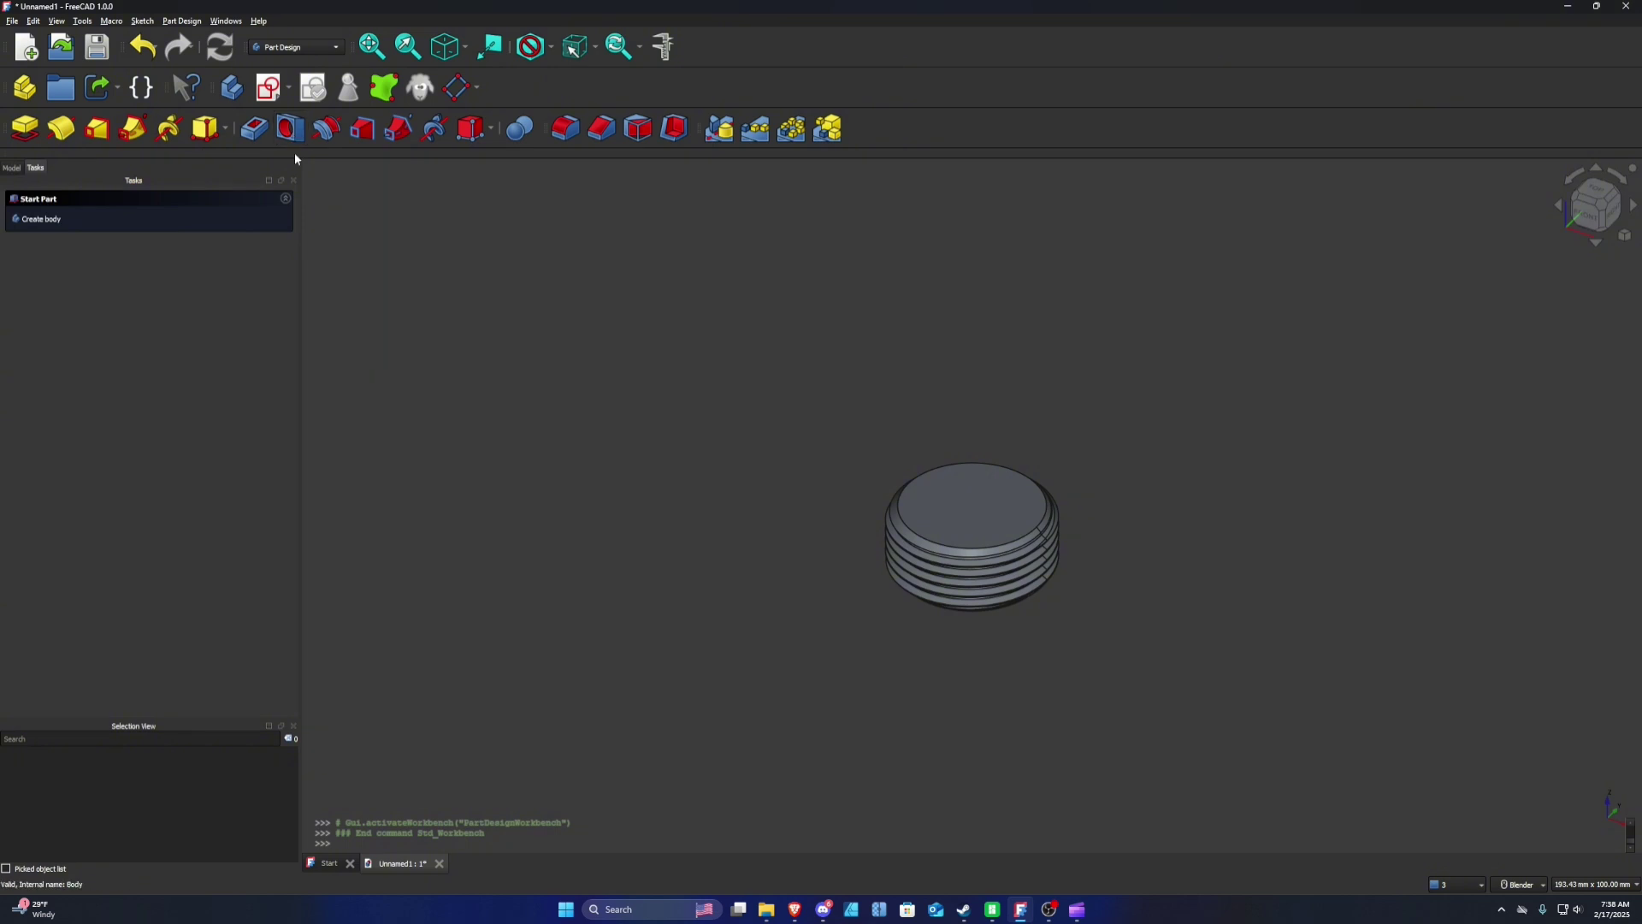
left_click(11, 168)
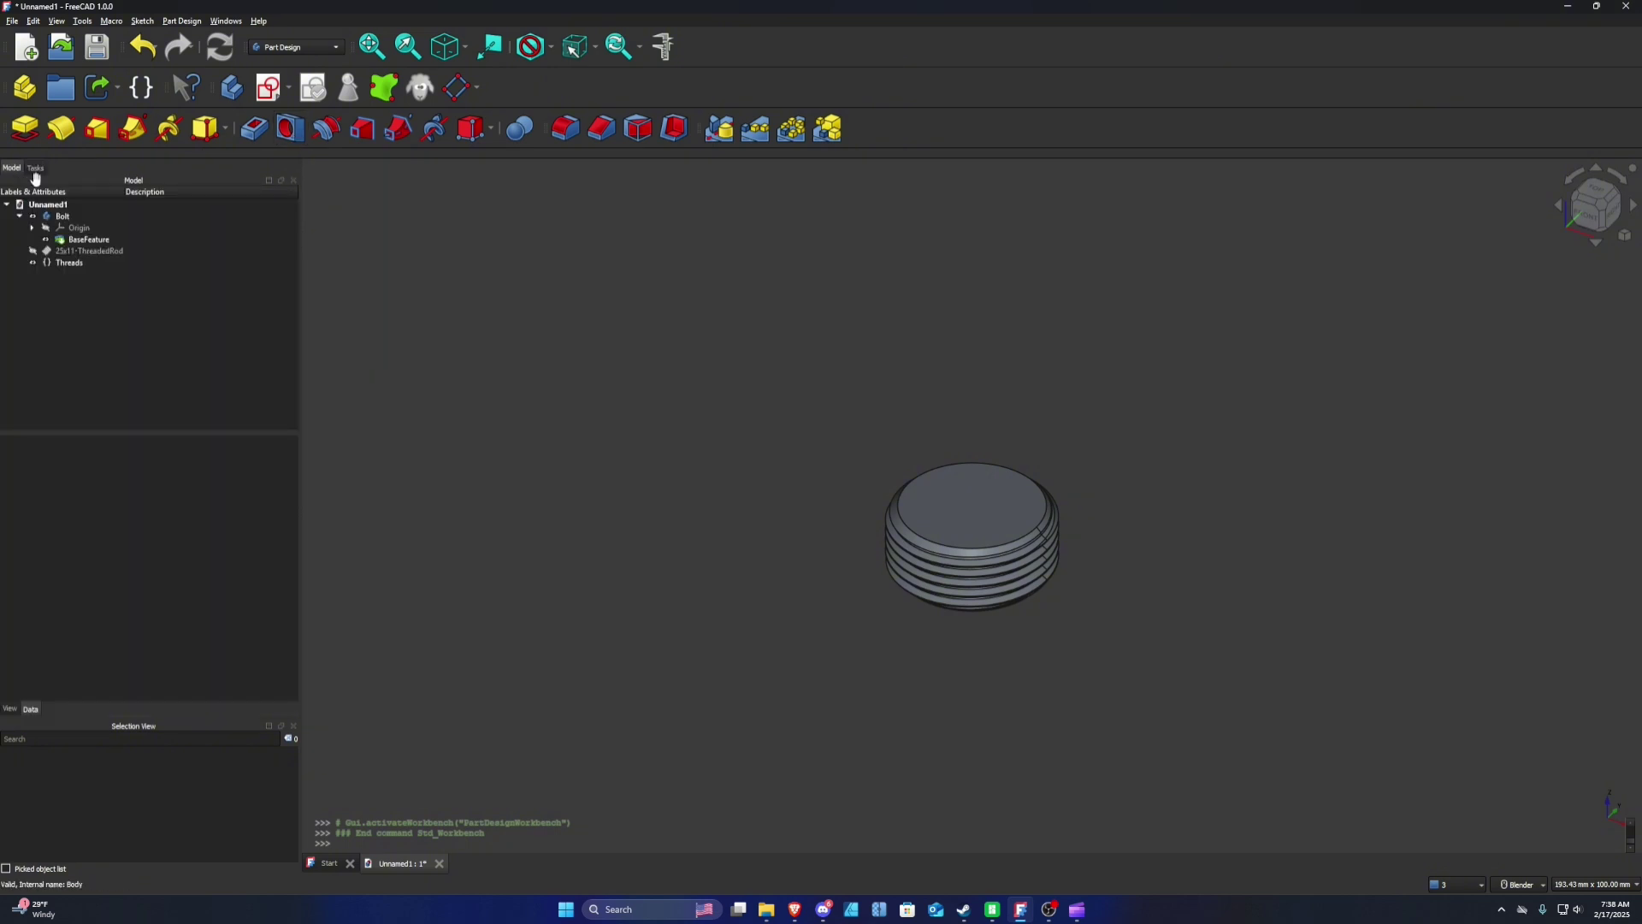
left_click(982, 505)
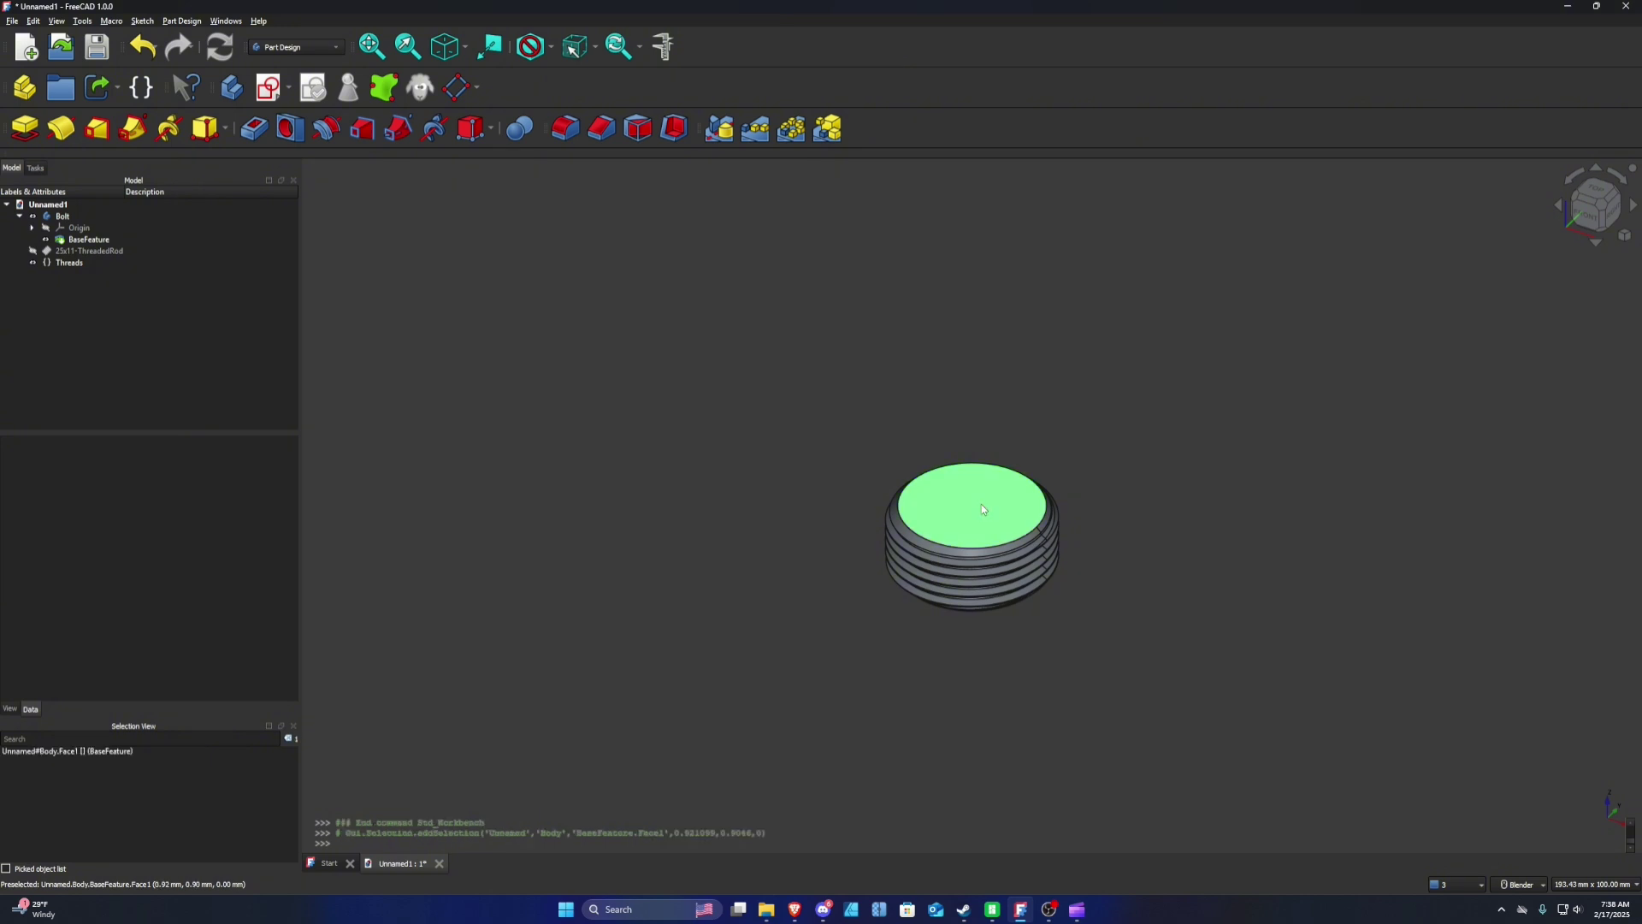
left_click(268, 87)
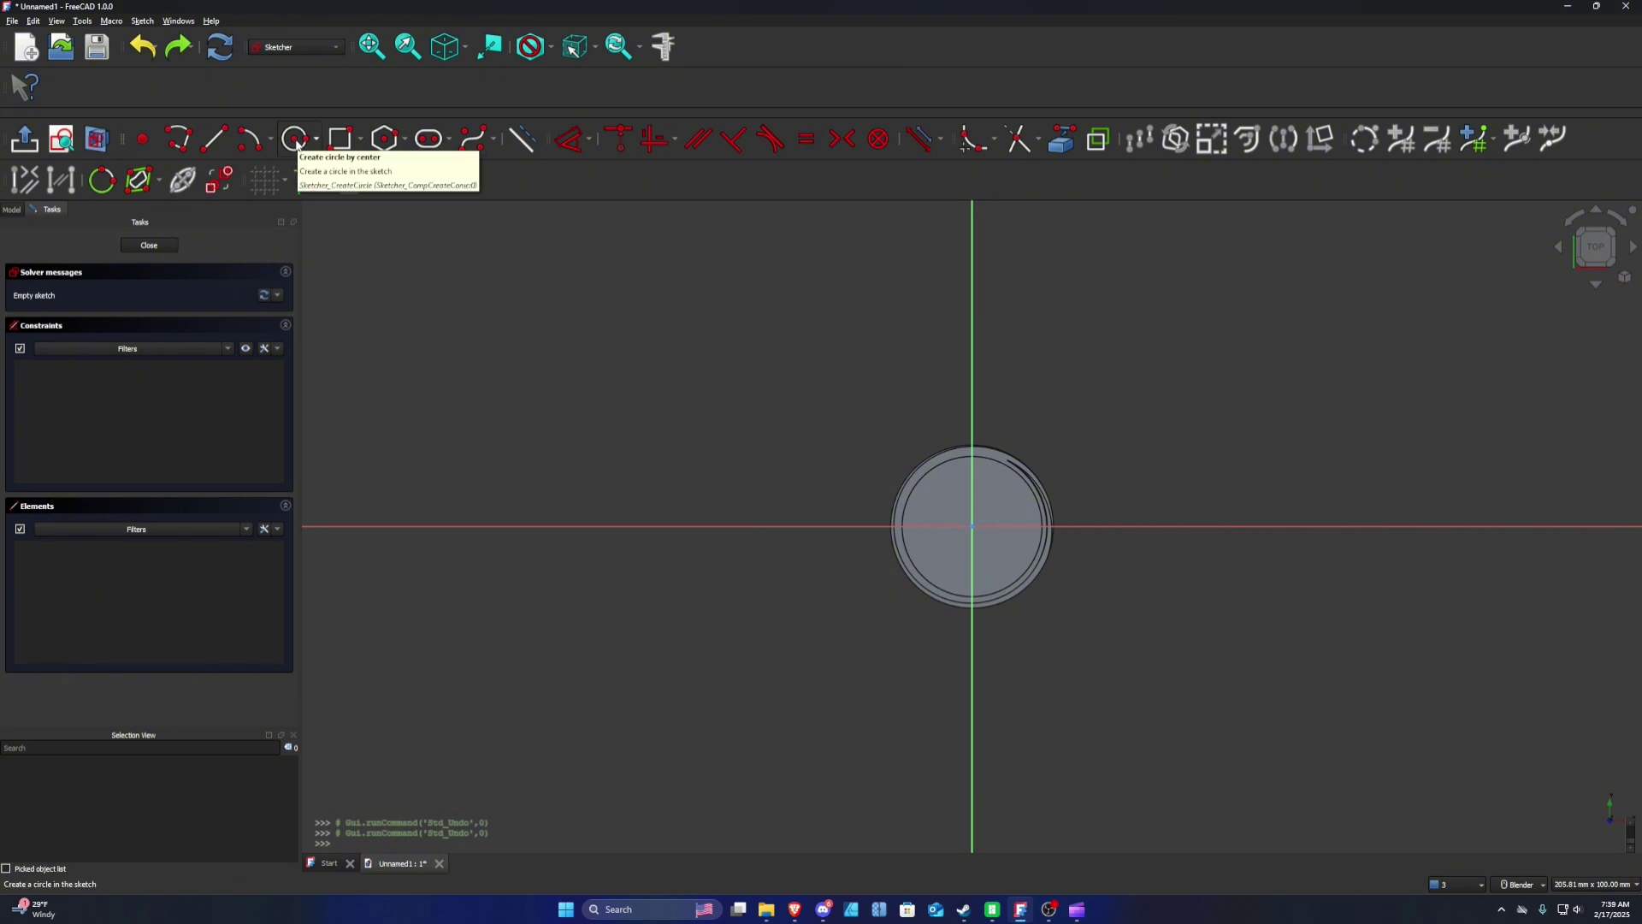
Step: Draw a 30 mm circle centred on the origin and close the sketch
left_click(297, 140)
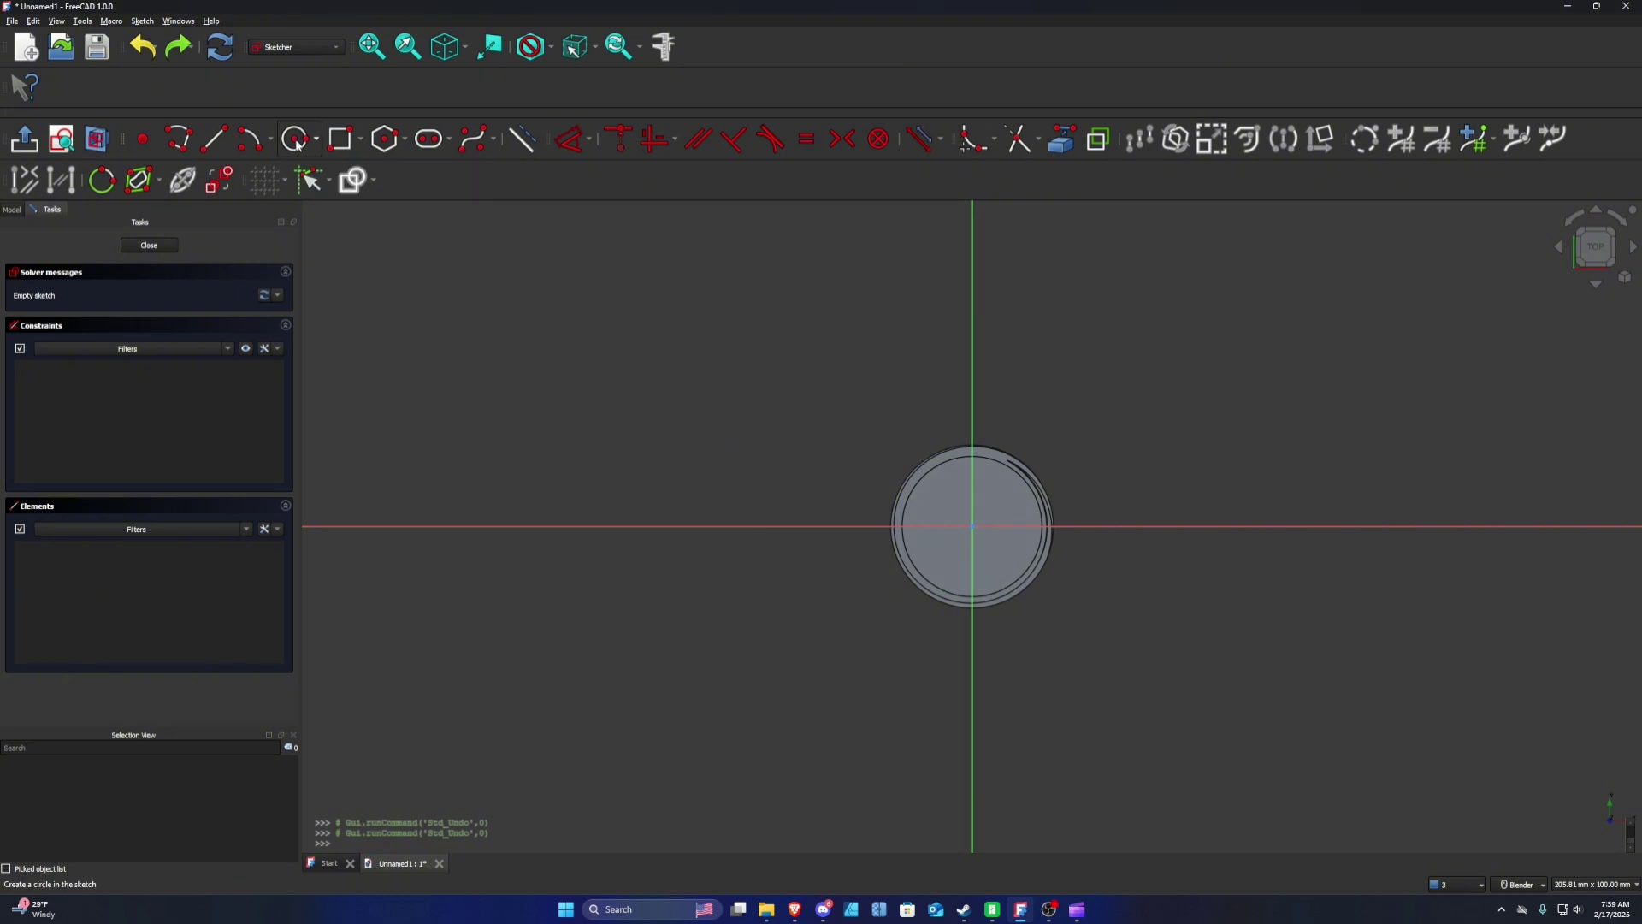
left_click(972, 525)
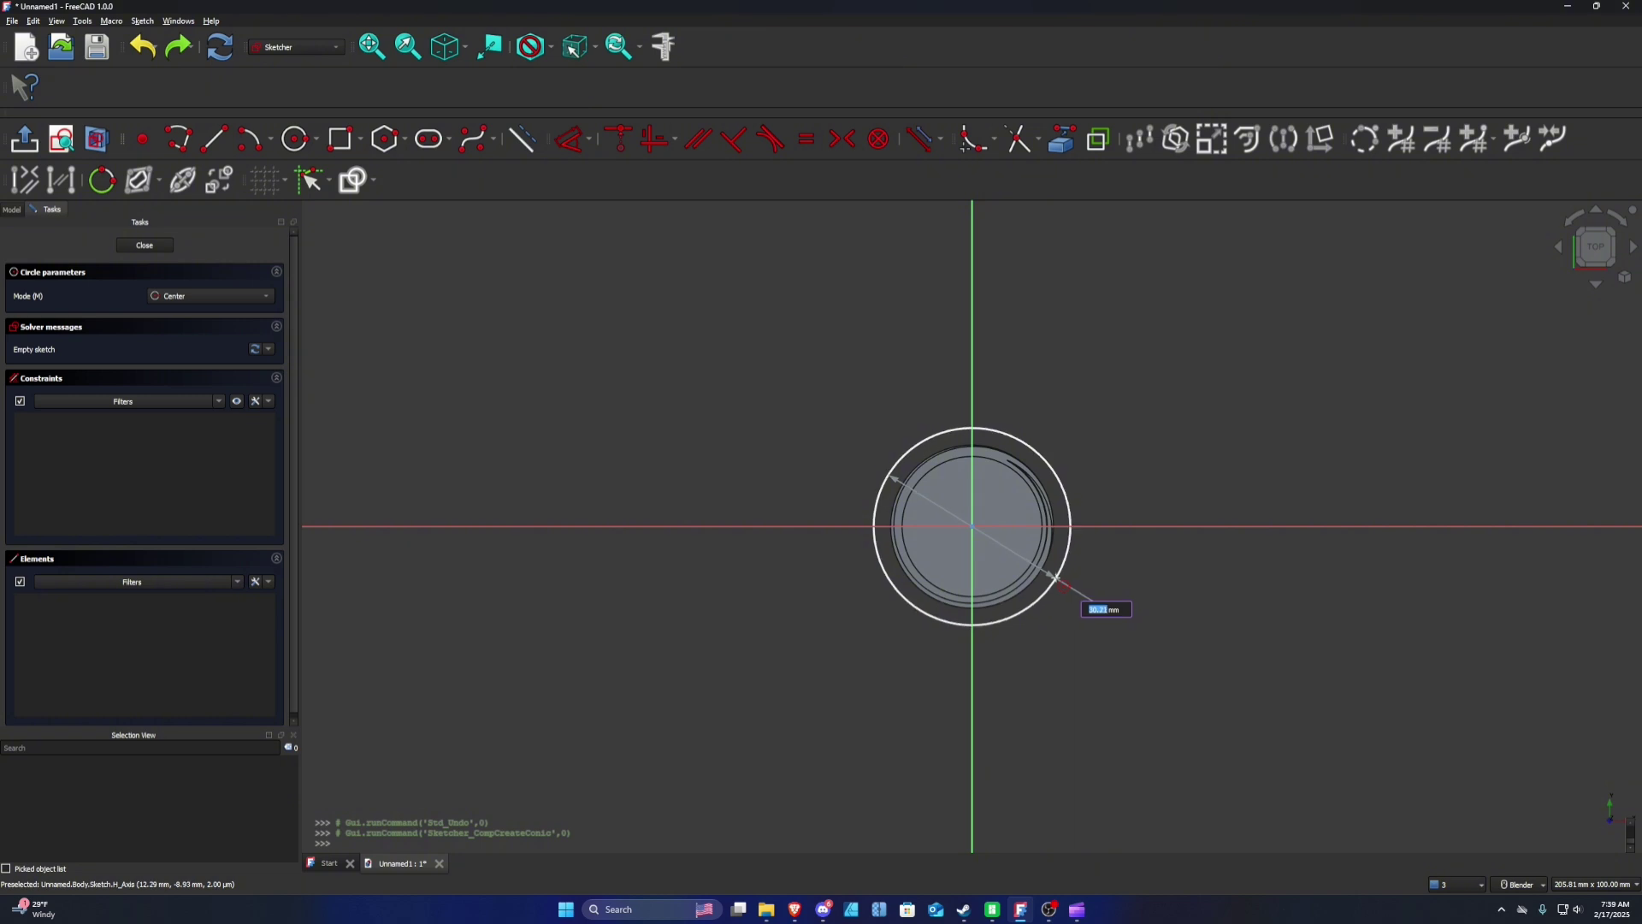
type("30")
key("Return")
right_click(1056, 577)
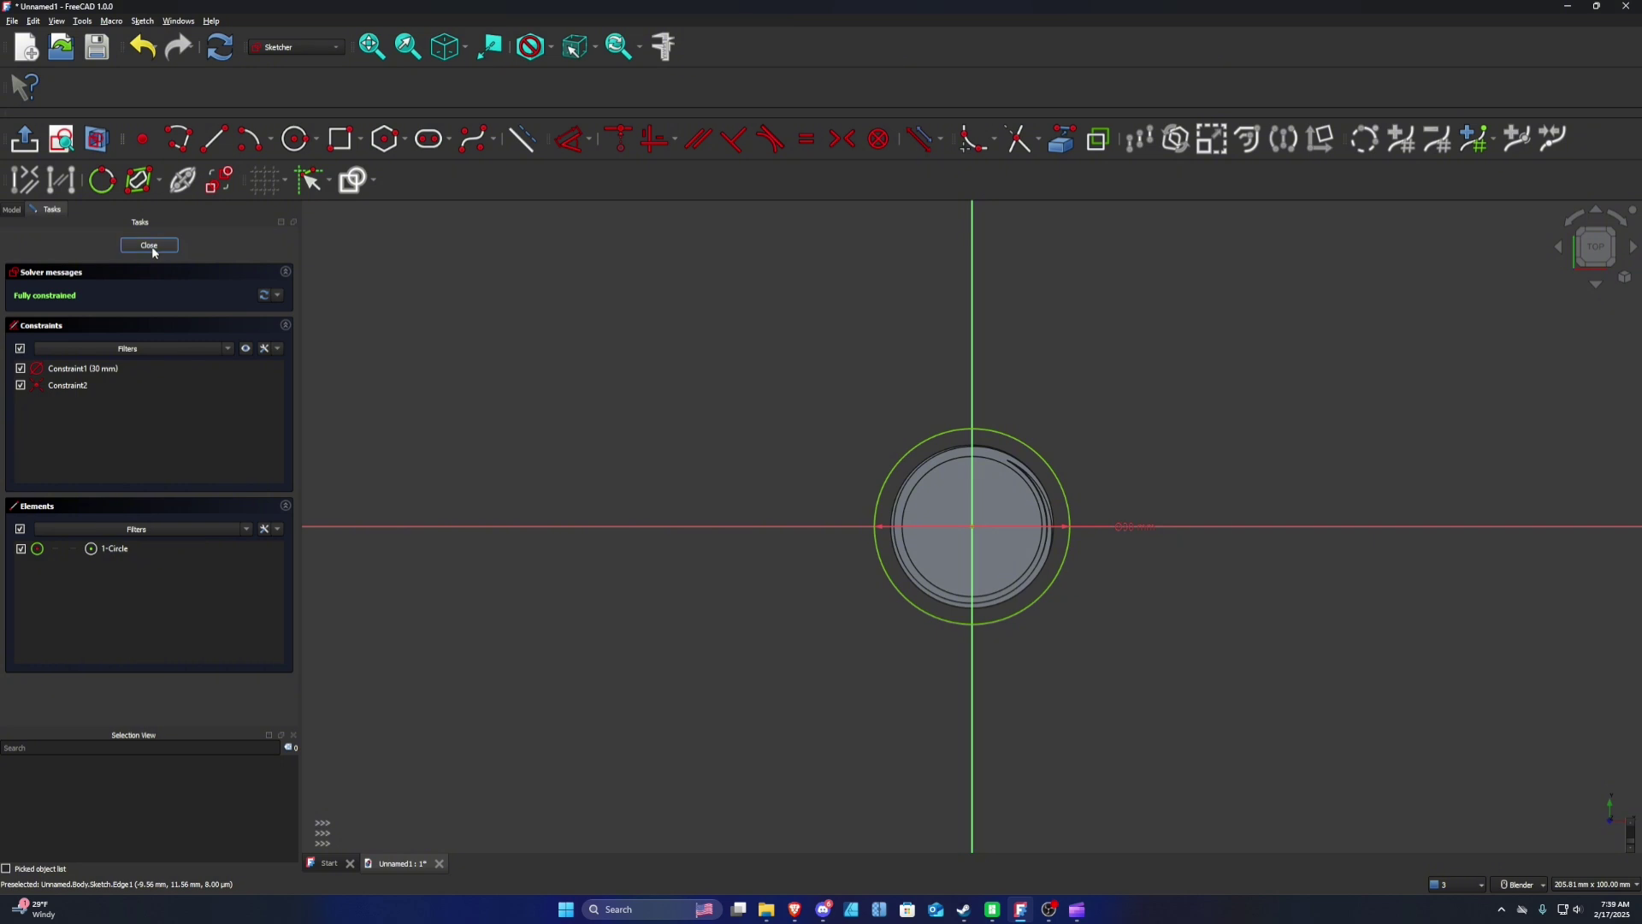
left_click(151, 247)
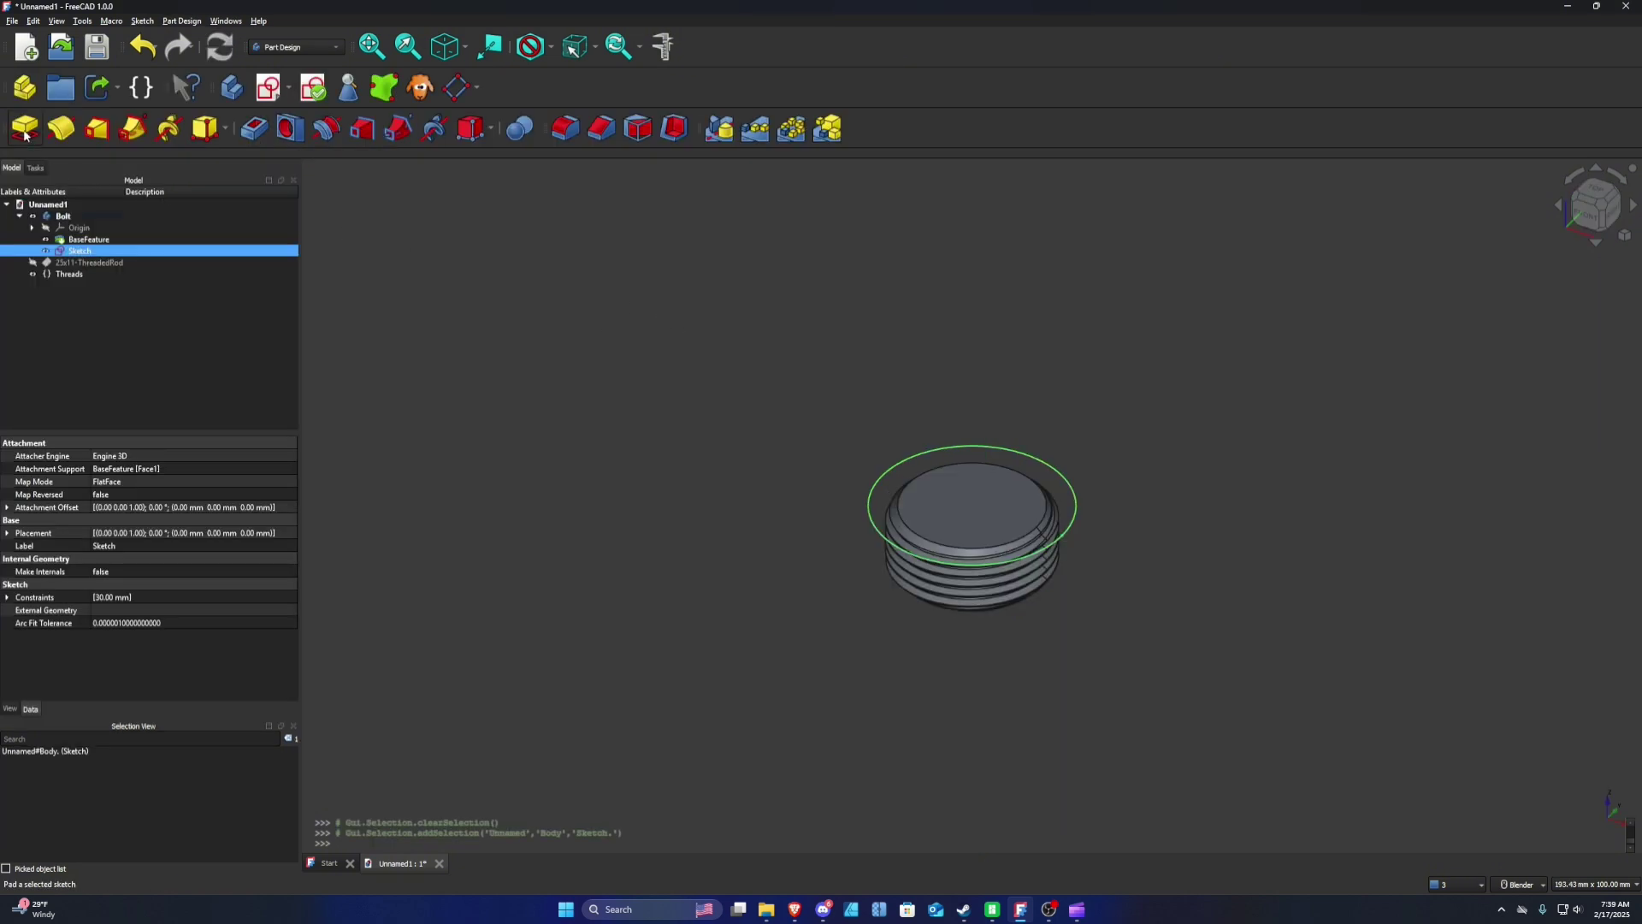
Step: Pad the 30 mm circle sketch into a cylindrical head and select its sketch
left_click(26, 131)
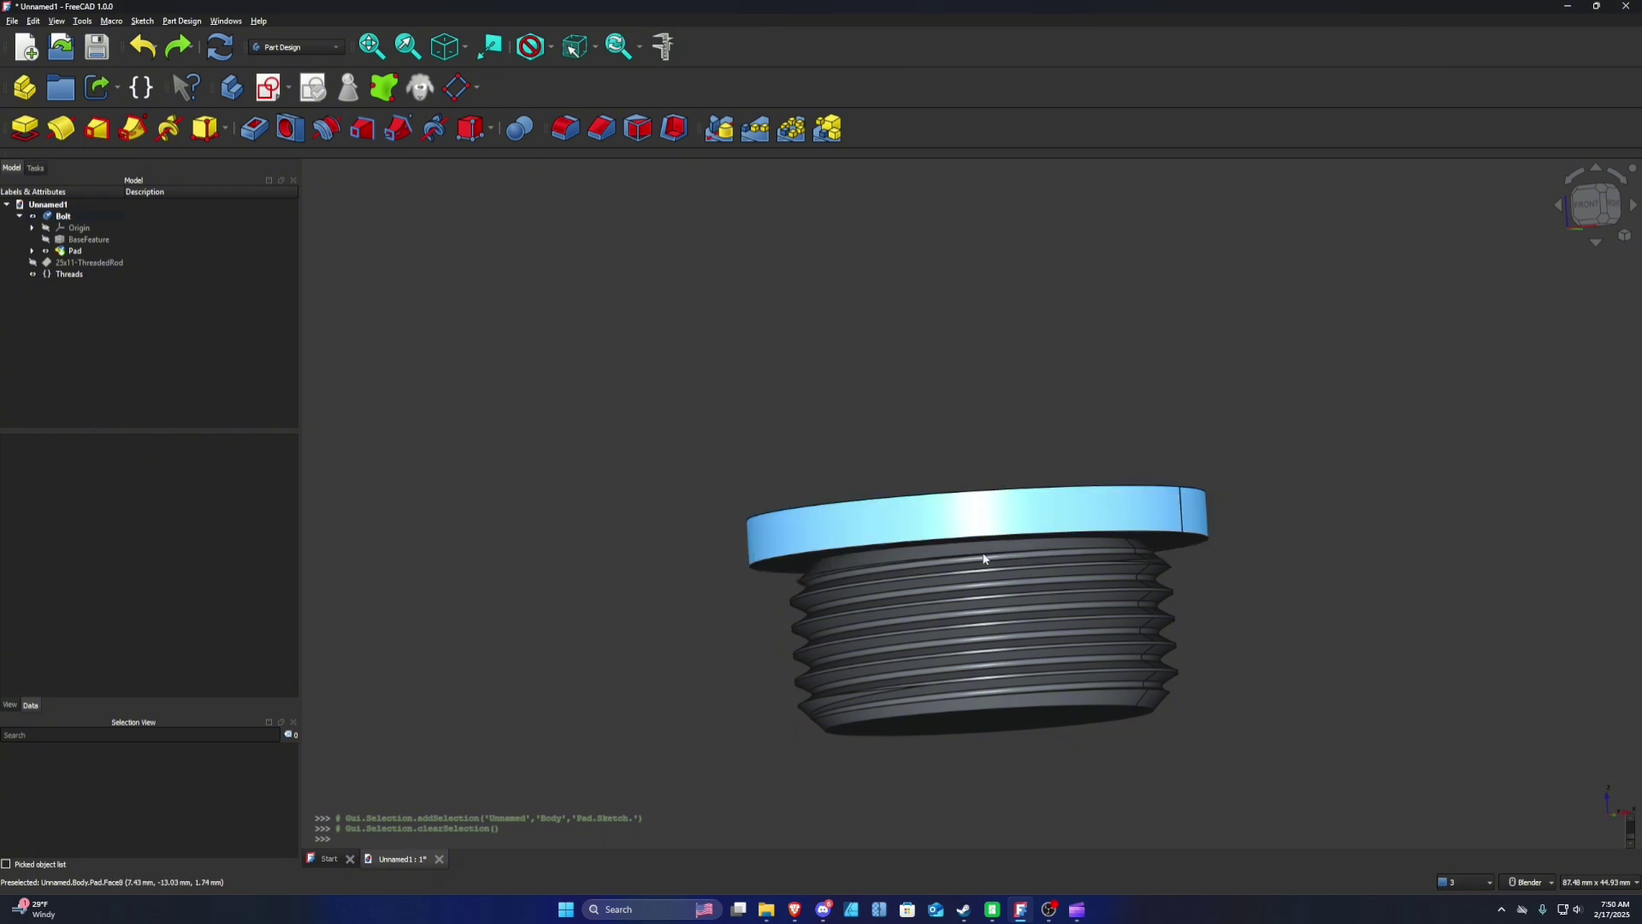
left_click(31, 251)
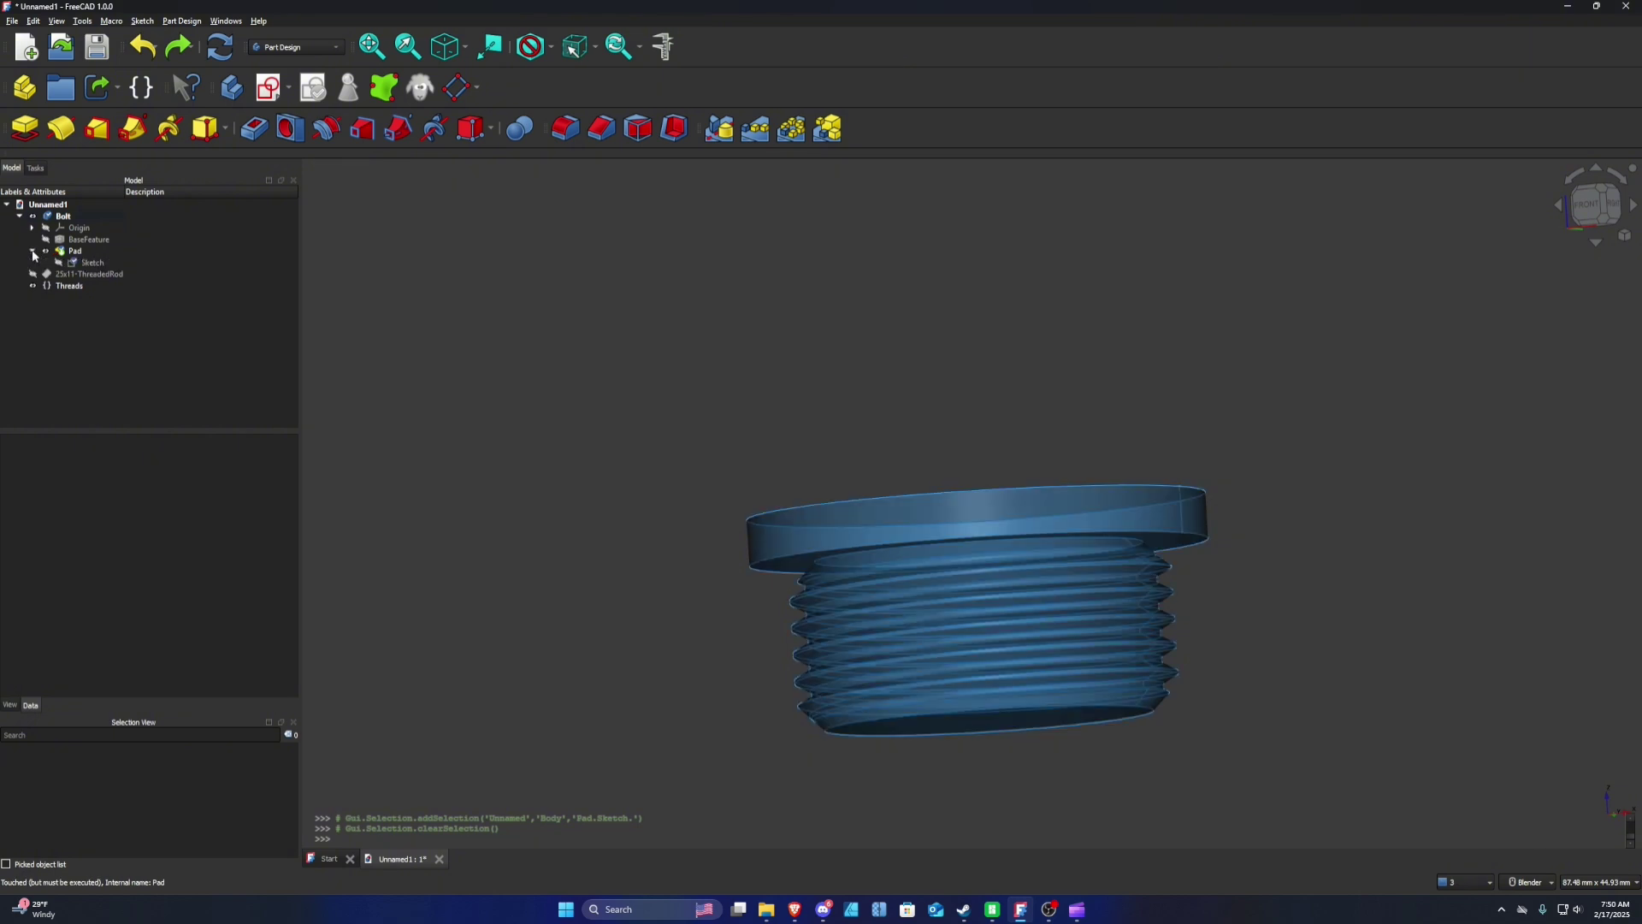
left_click(92, 263)
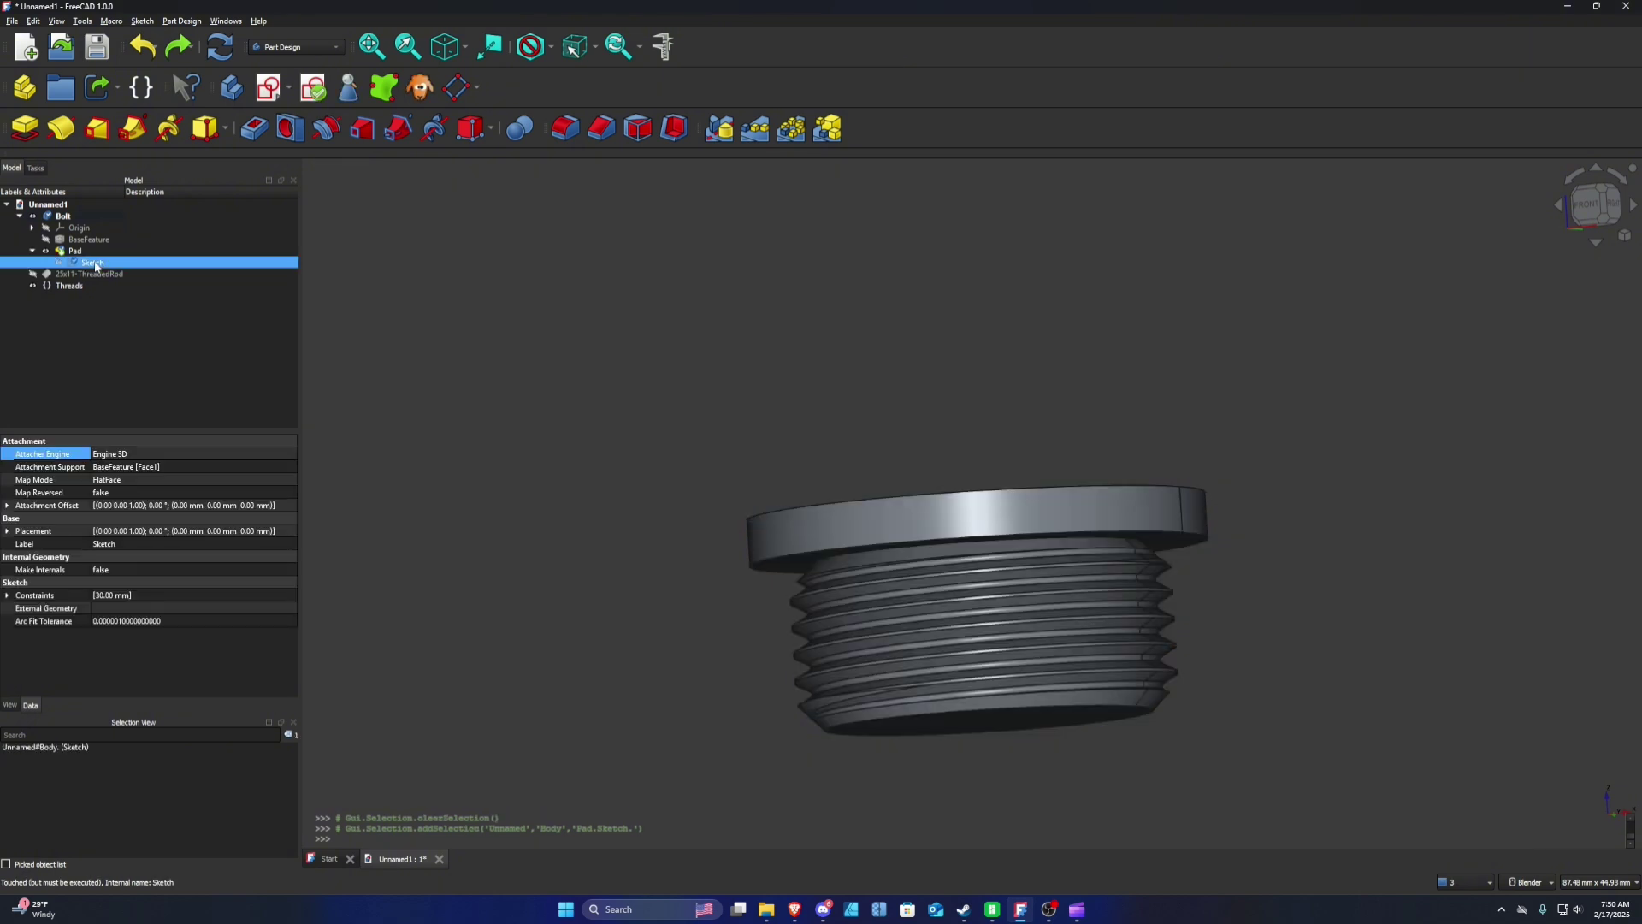
left_click(8, 505)
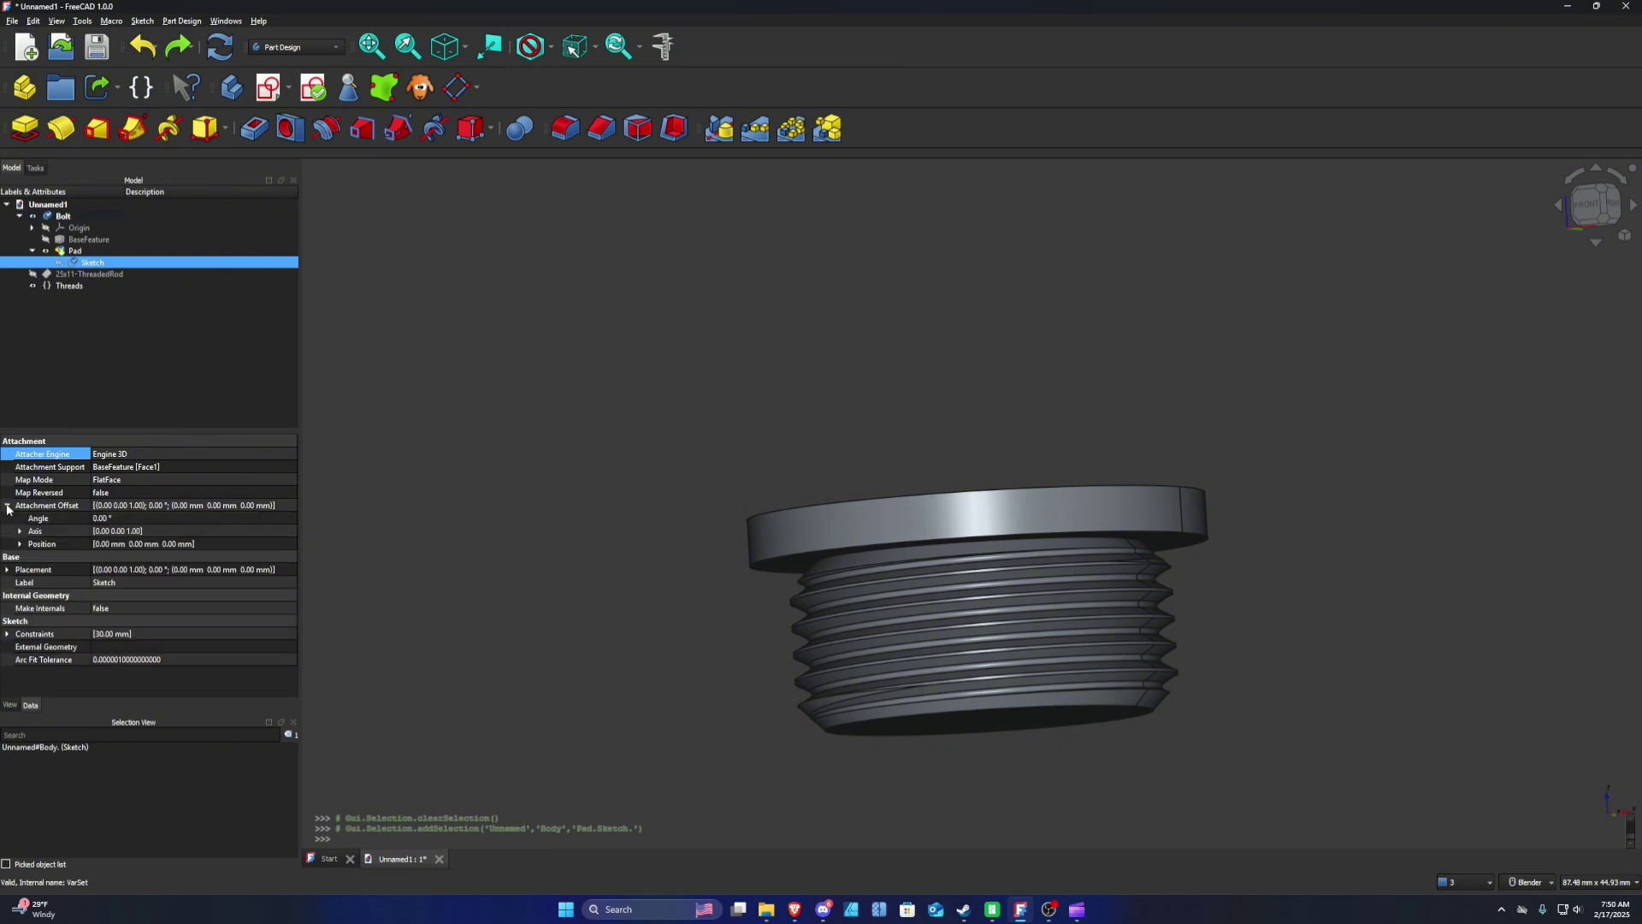
left_click(20, 544)
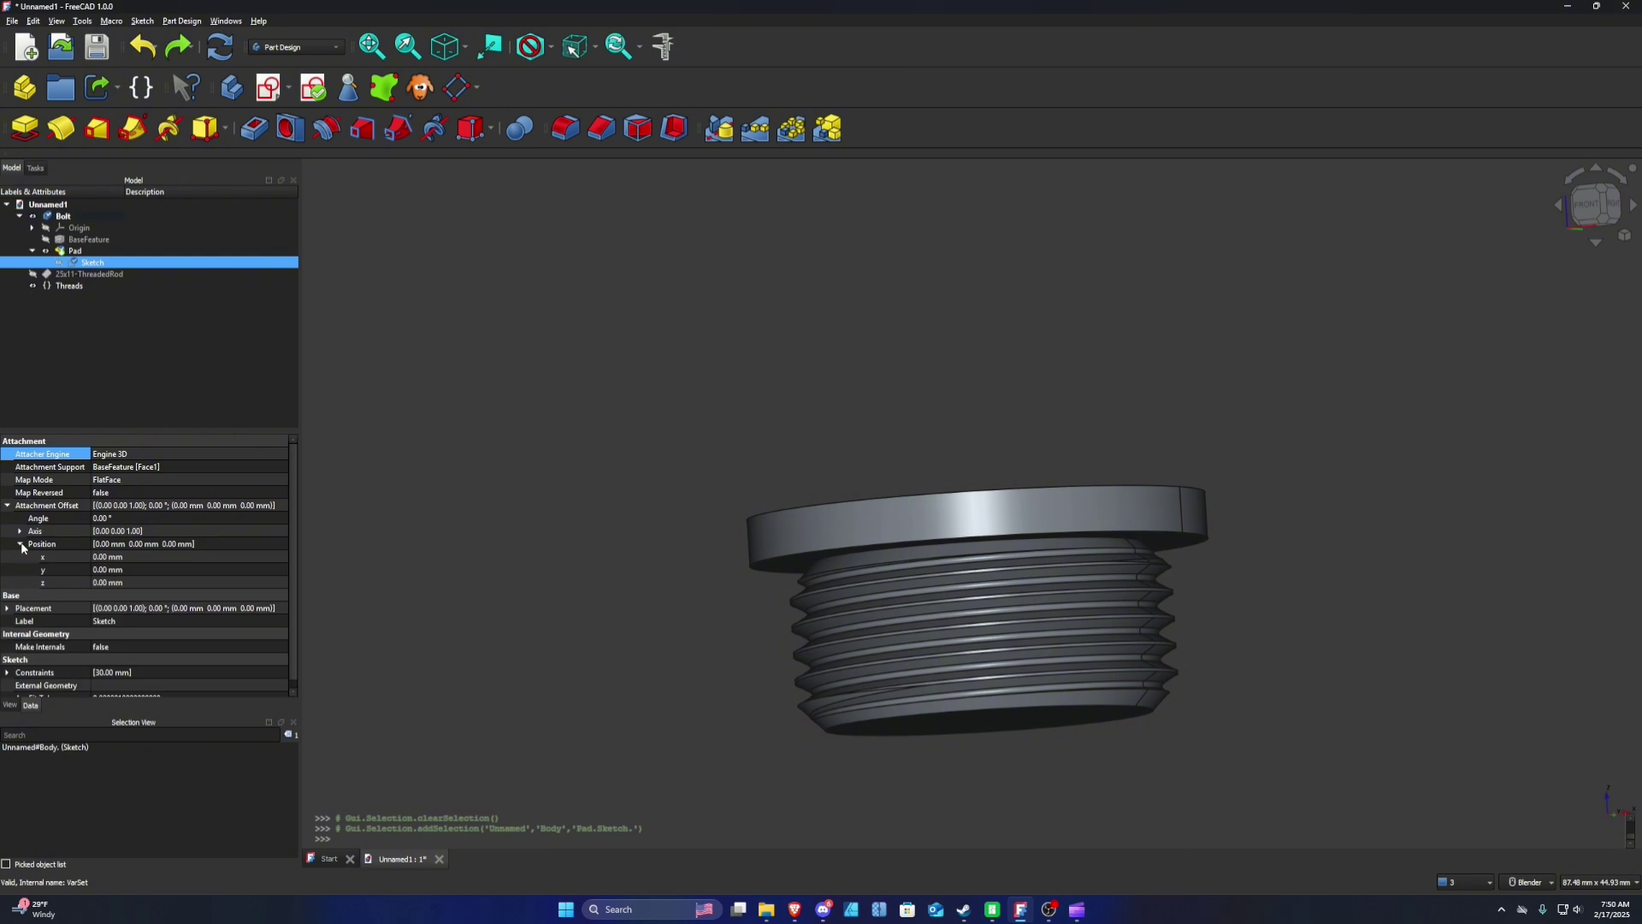
left_click(110, 581)
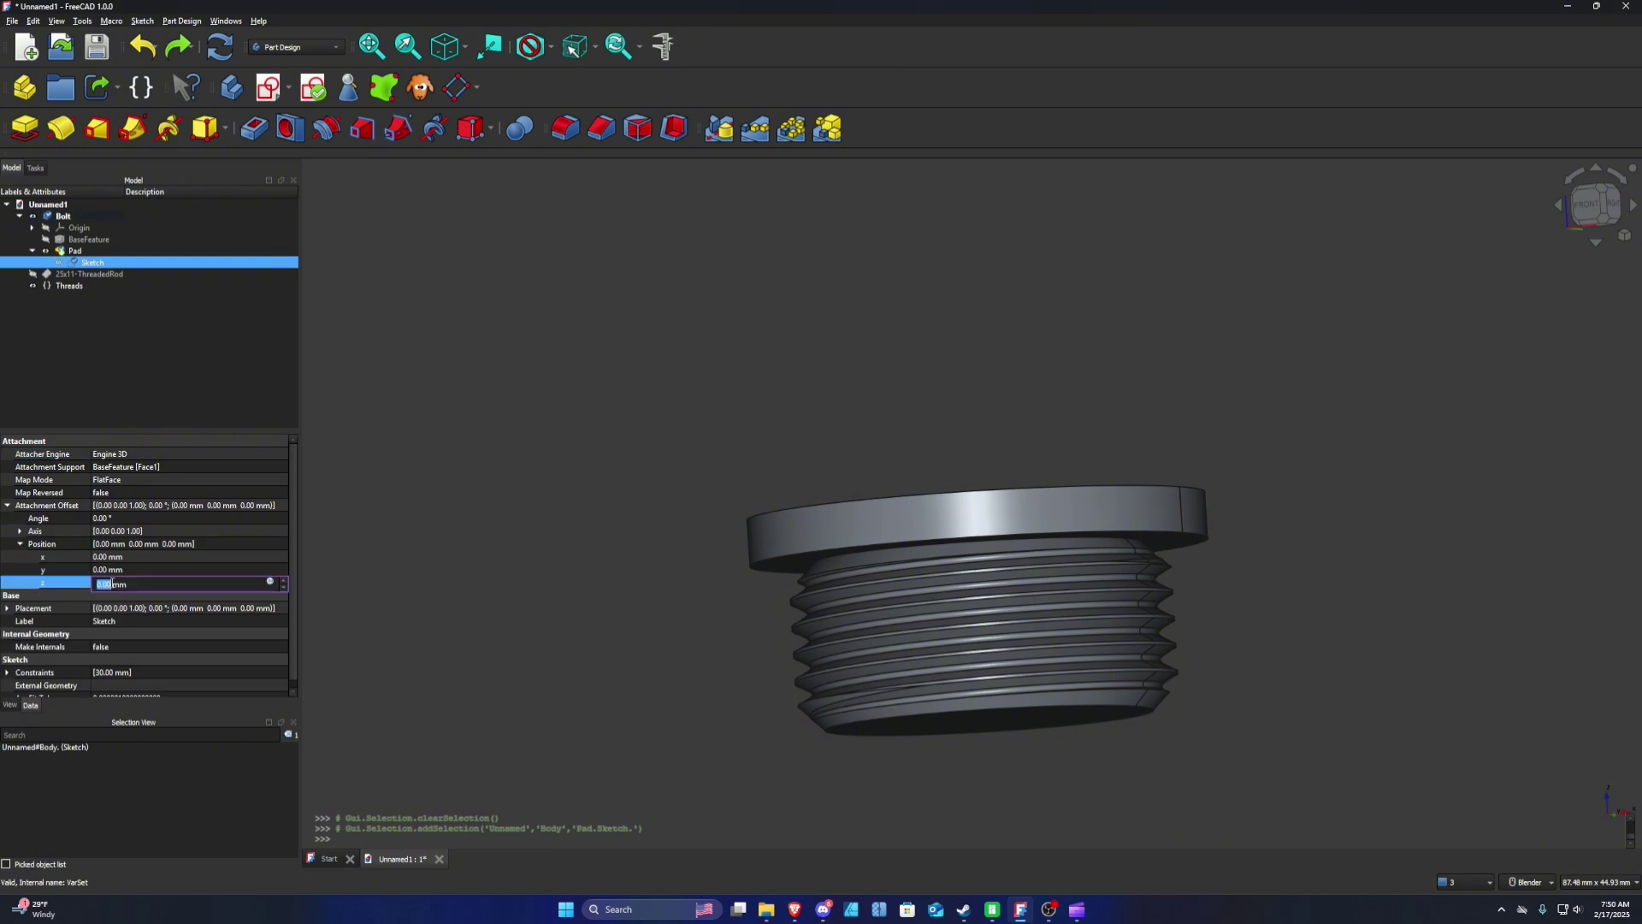
type("-0.5")
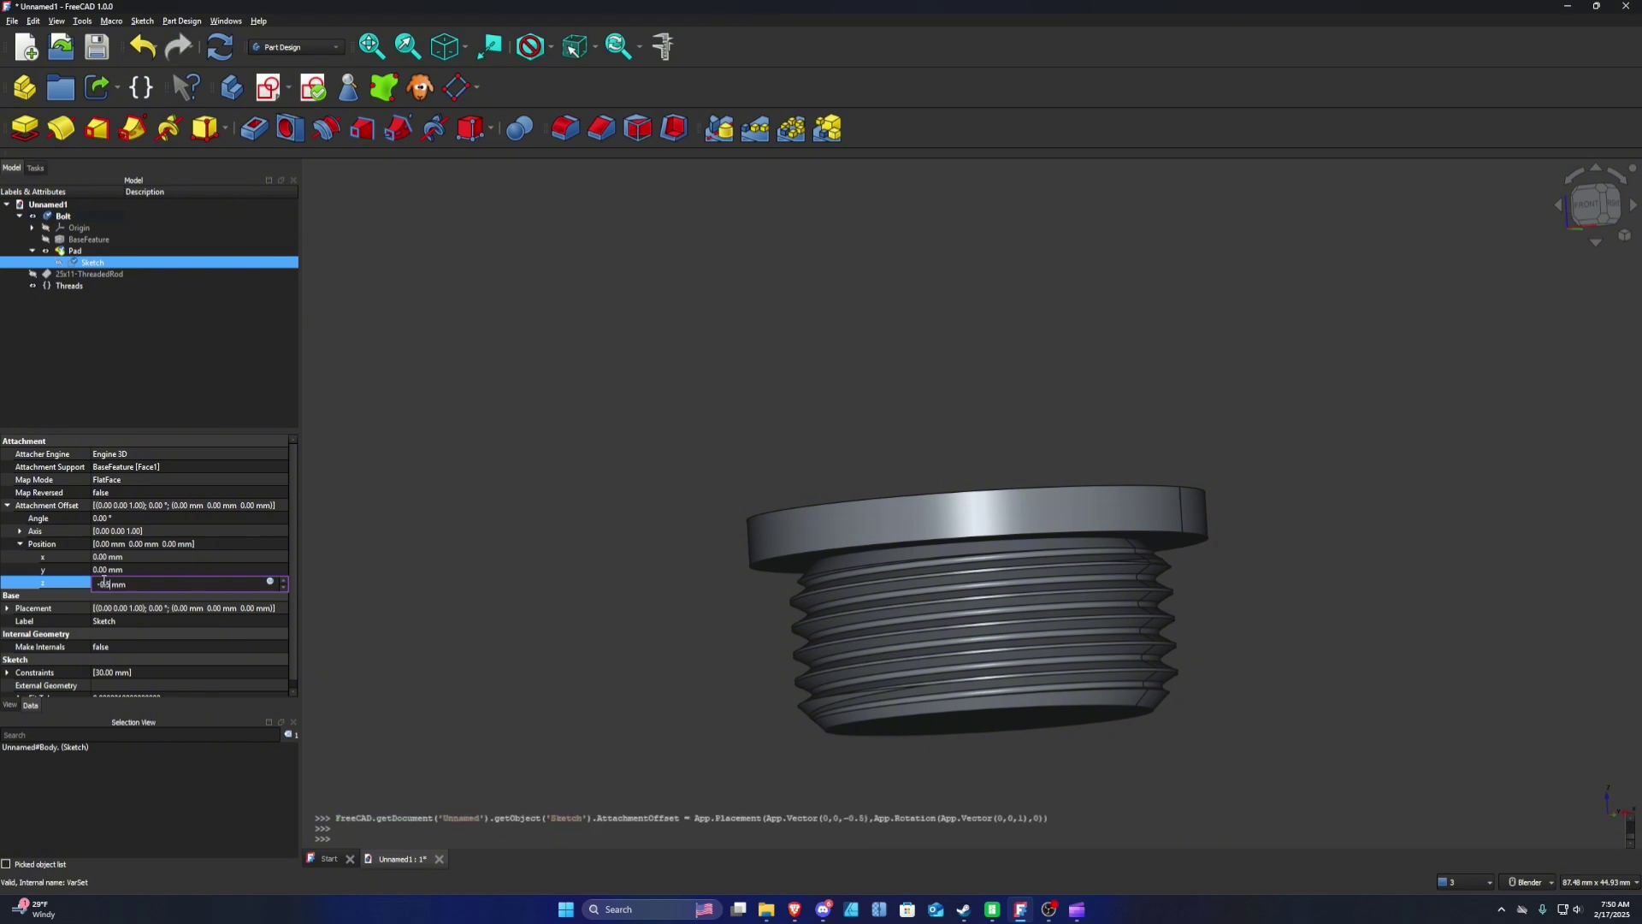
key("Return")
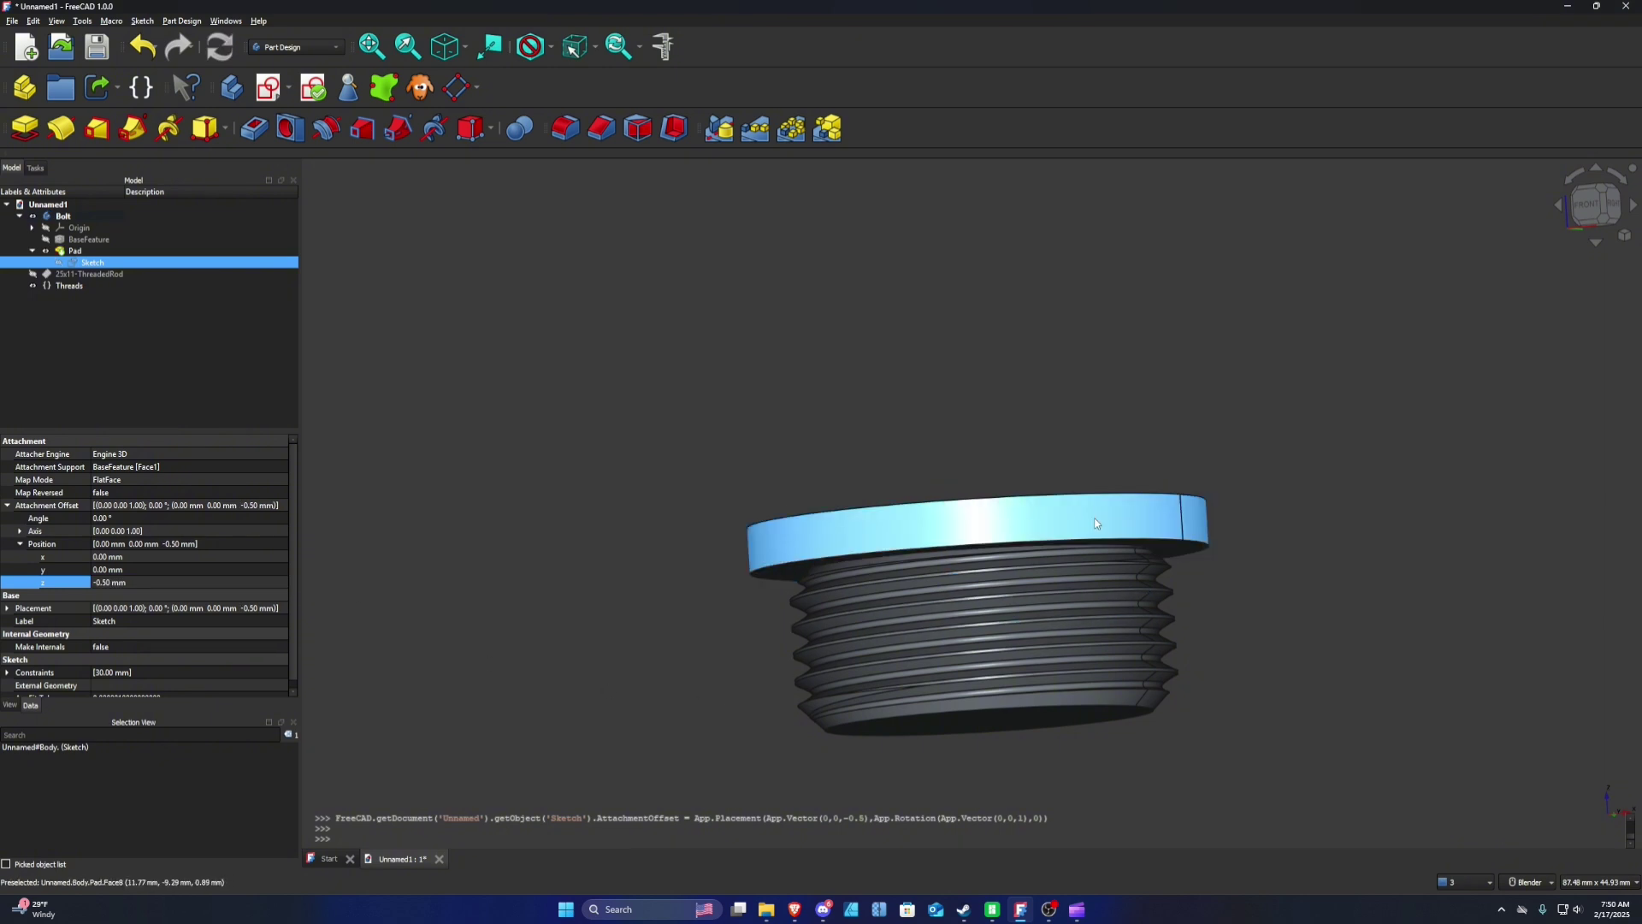
left_click(930, 325)
middle_click_drag(1161, 460, 1218, 528)
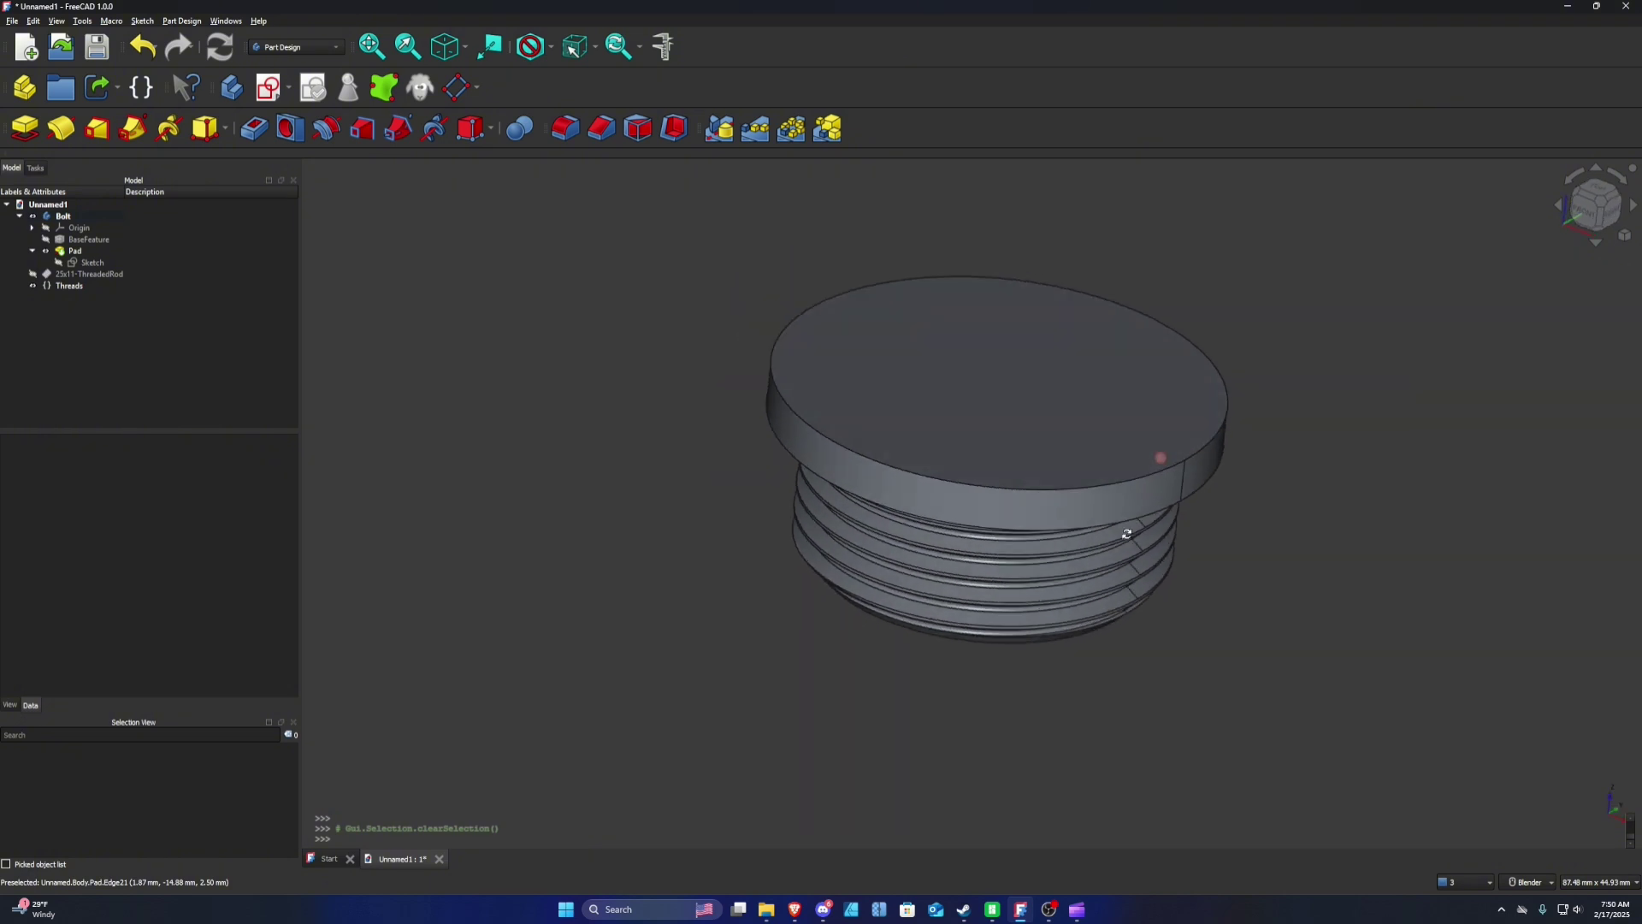
middle_click_drag(999, 391, 942, 532)
Step: Create a new body named Nut
left_click(941, 531)
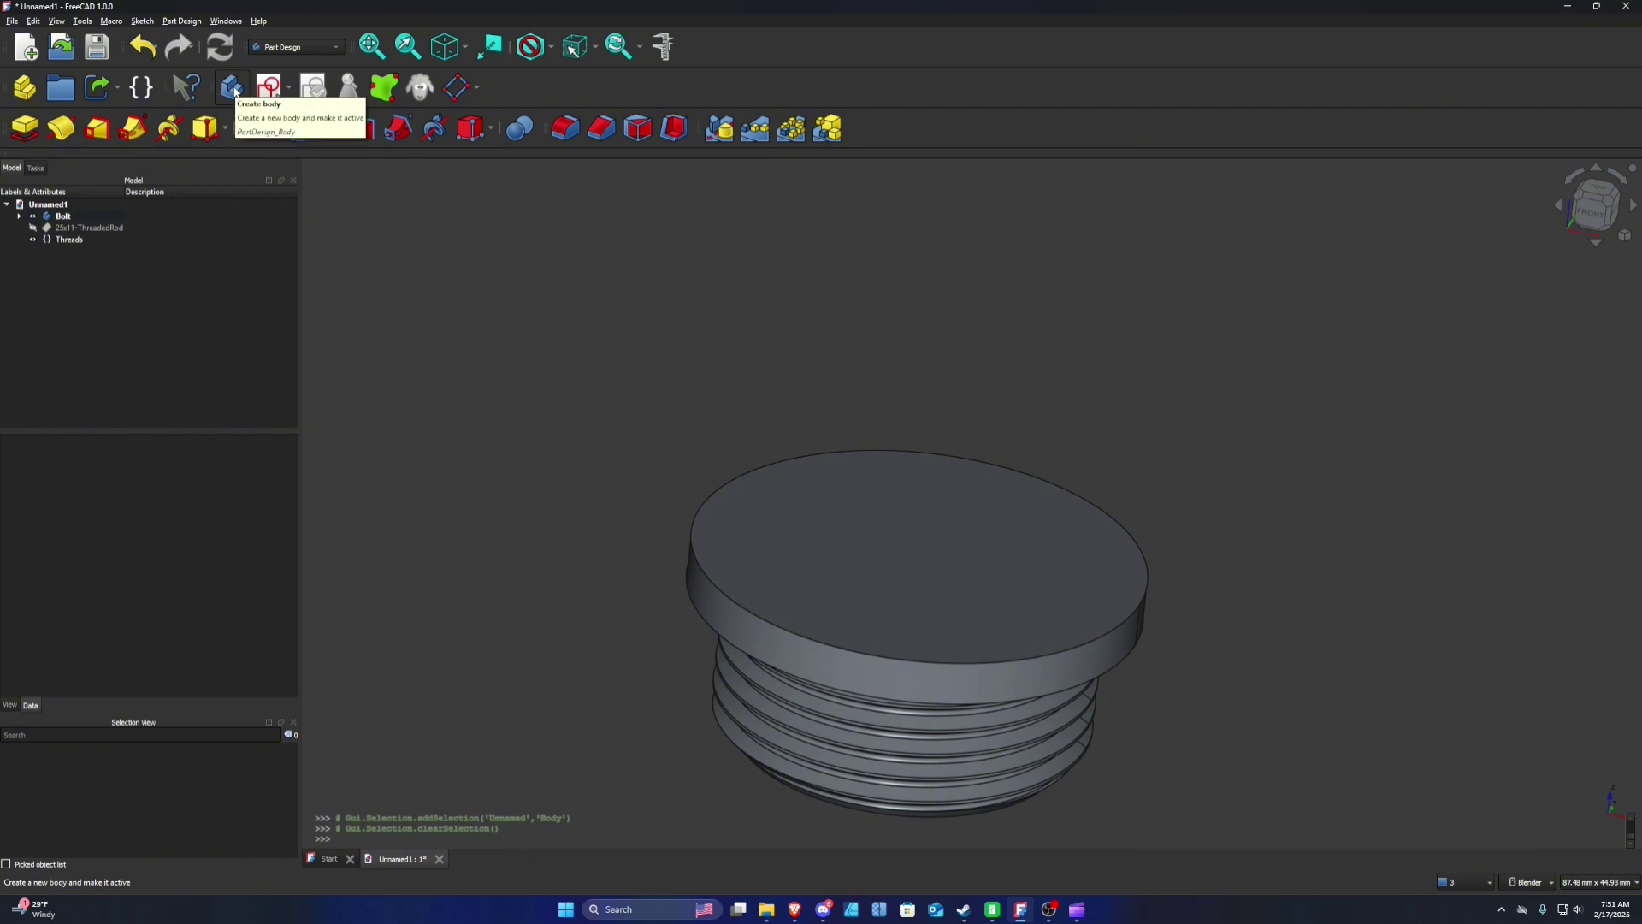
left_click(233, 89)
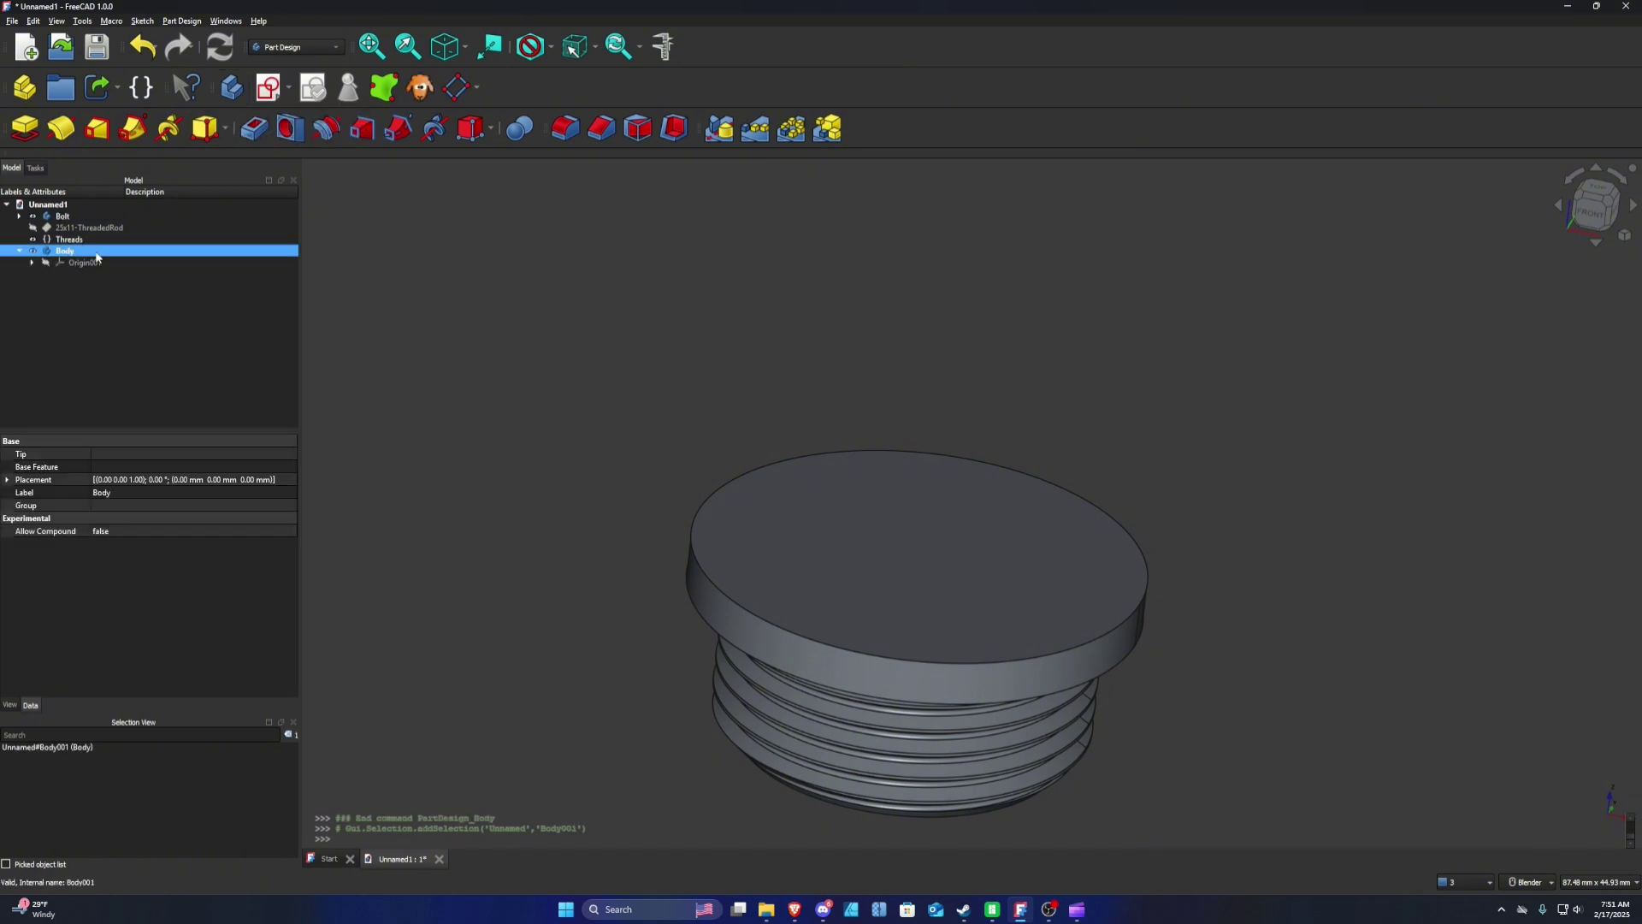
key("F2")
type("Nut")
key("Return")
left_click(87, 229)
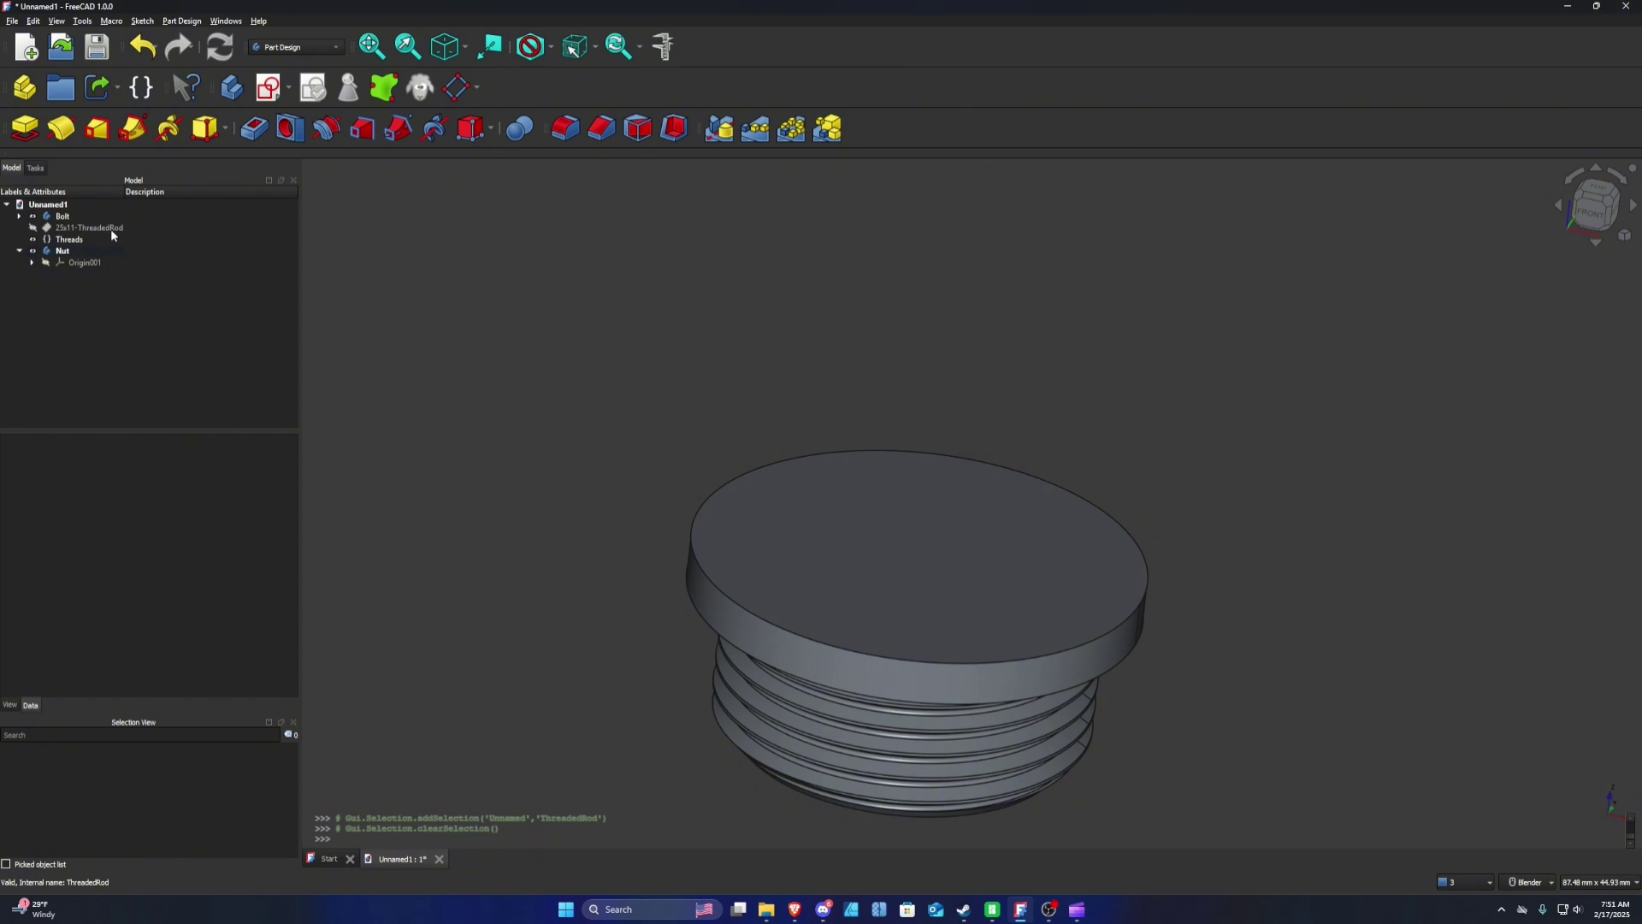
Step: Copy the 25x11-ThreadedRod without its Threads dependency and paste it
right_click(111, 228)
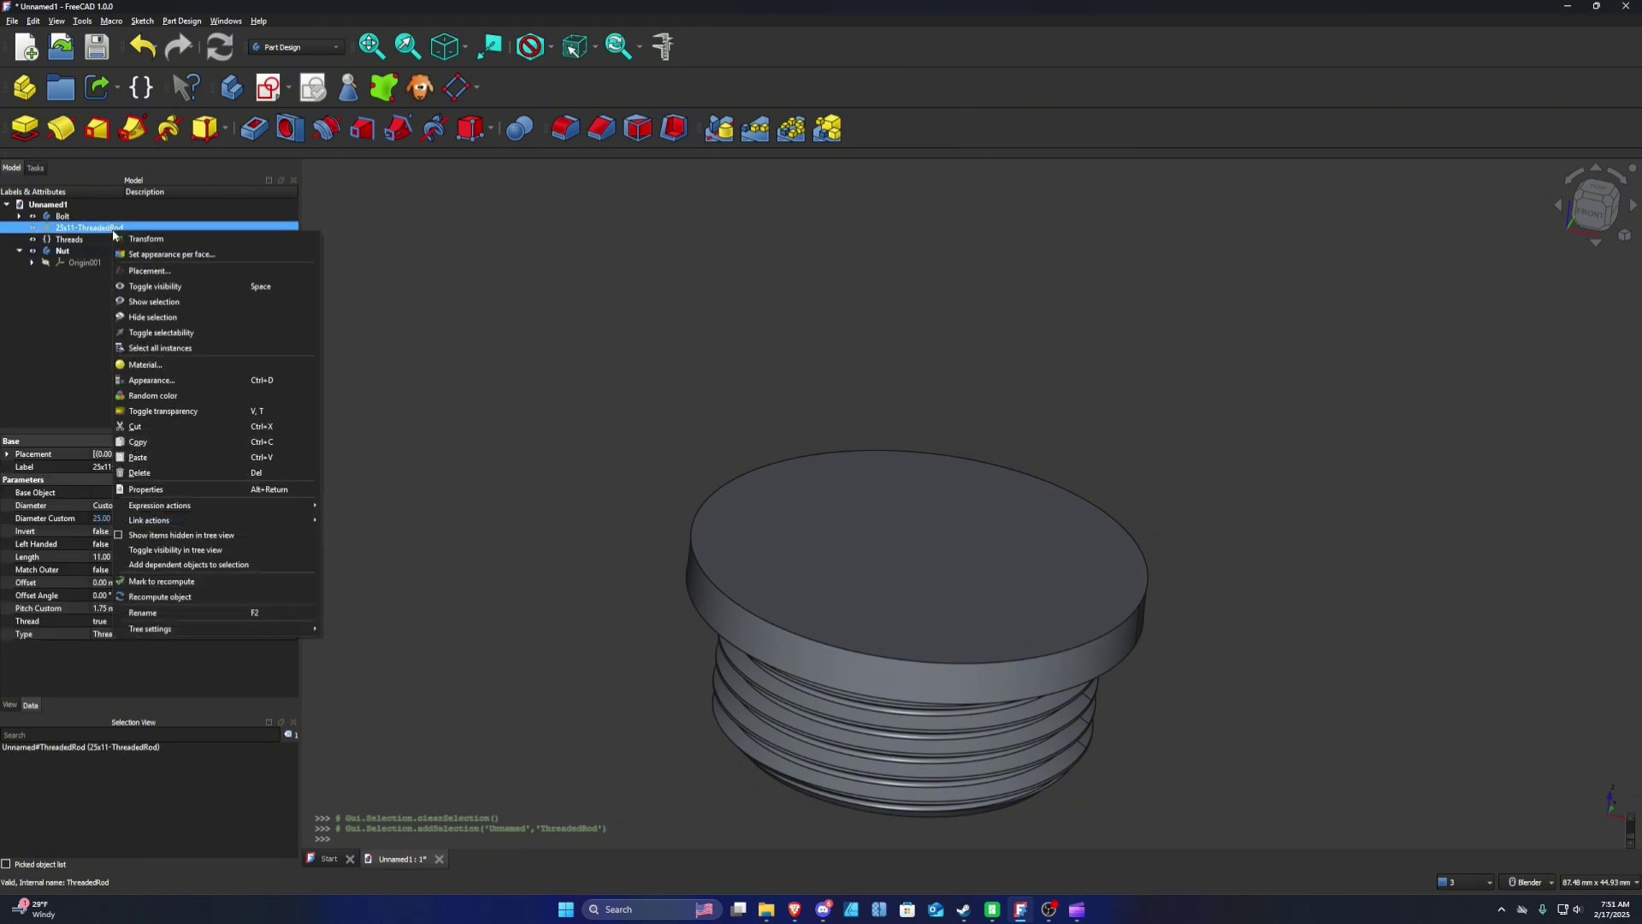
left_click(167, 442)
left_click(596, 381)
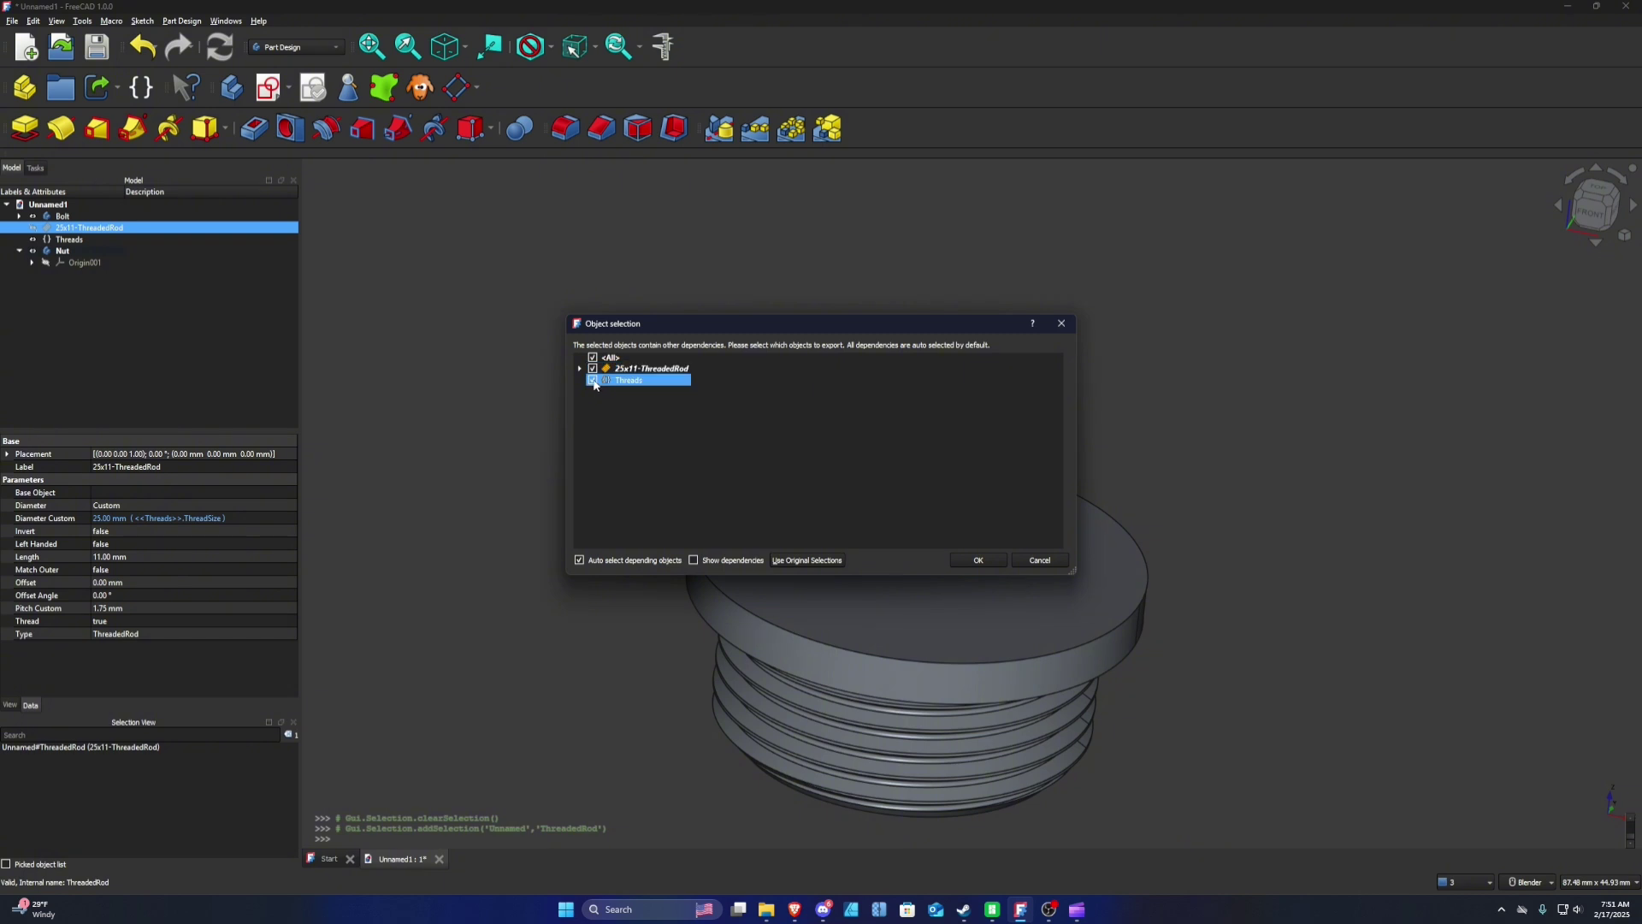
left_click(594, 382)
left_click(978, 560)
right_click(82, 228)
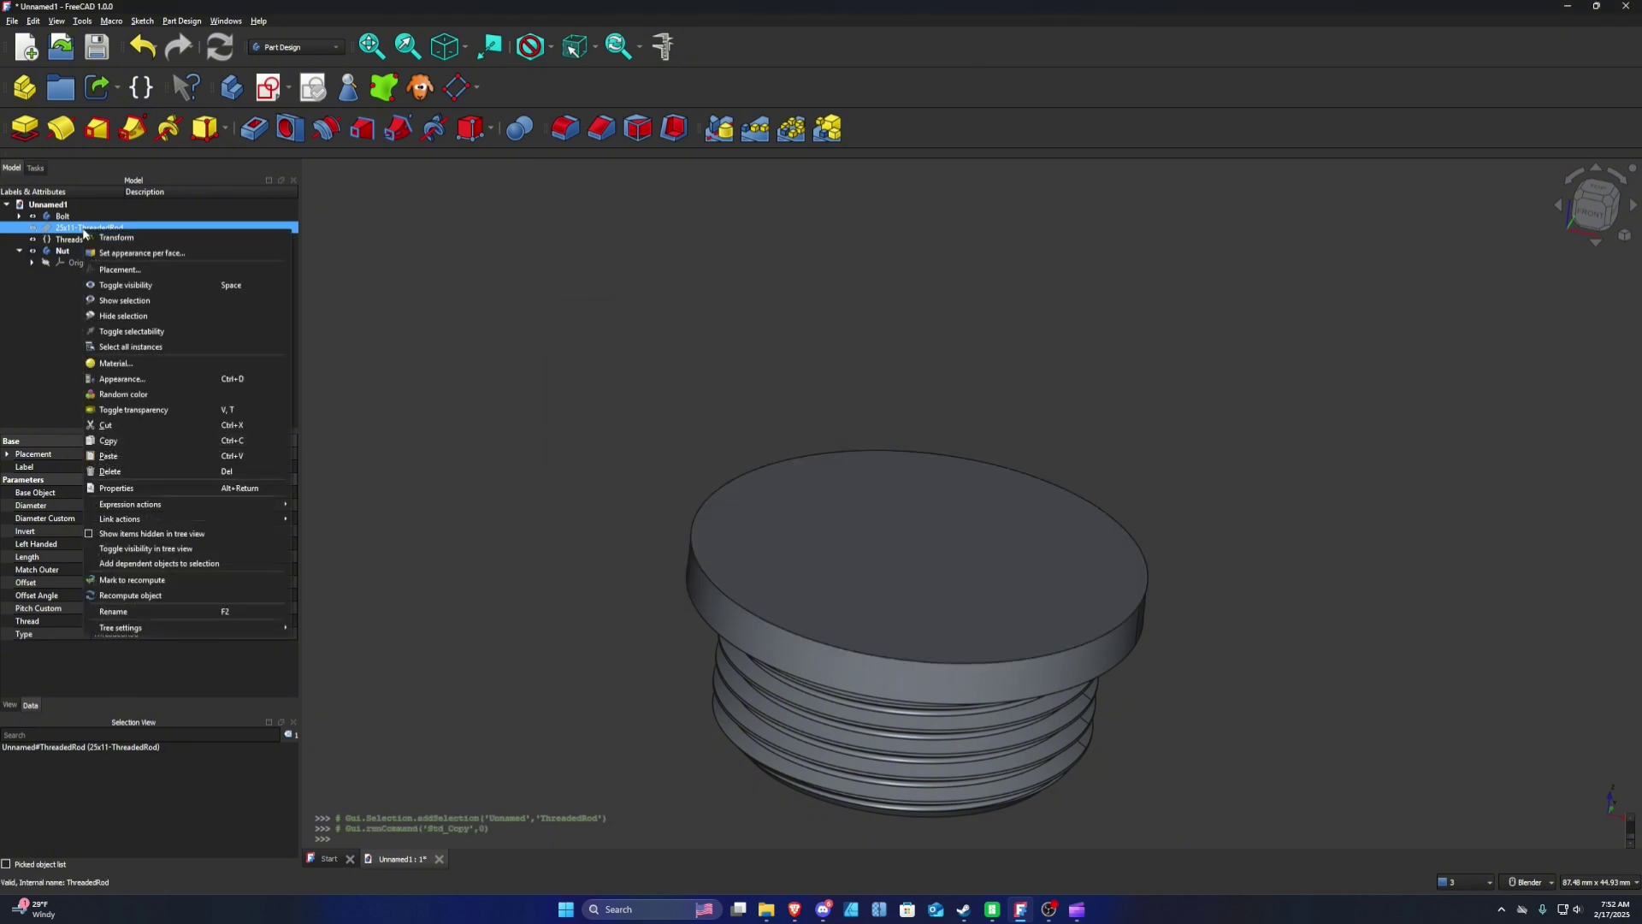
left_click(143, 456)
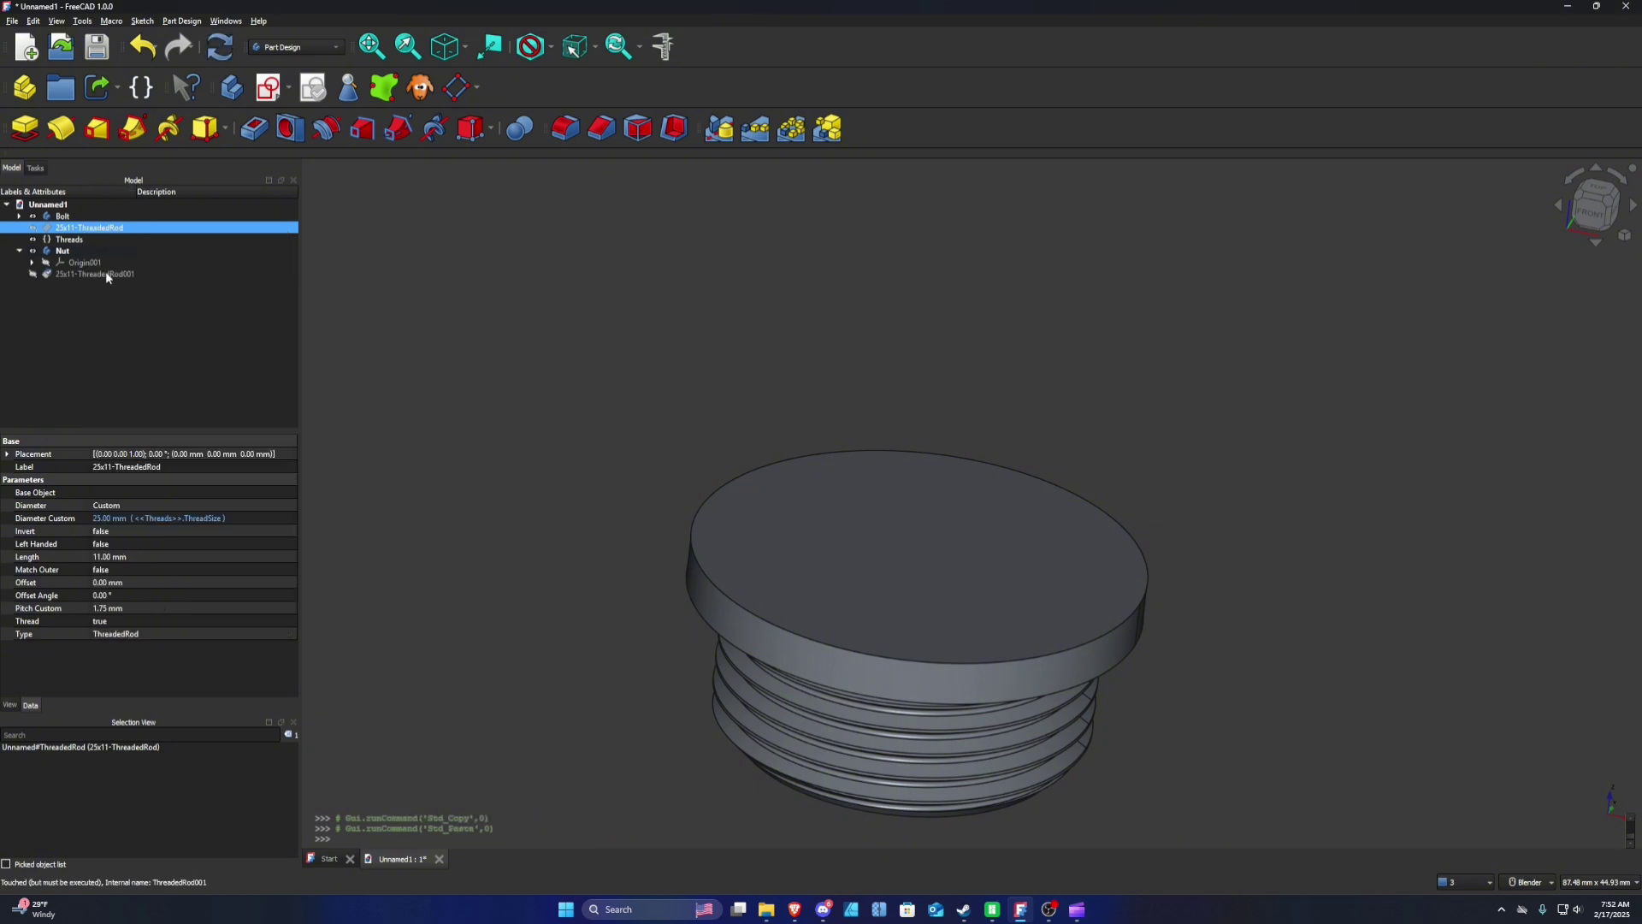
Step: Hide the Bolt body and select the pasted 25x11-ThreadedRod001
left_click(122, 275)
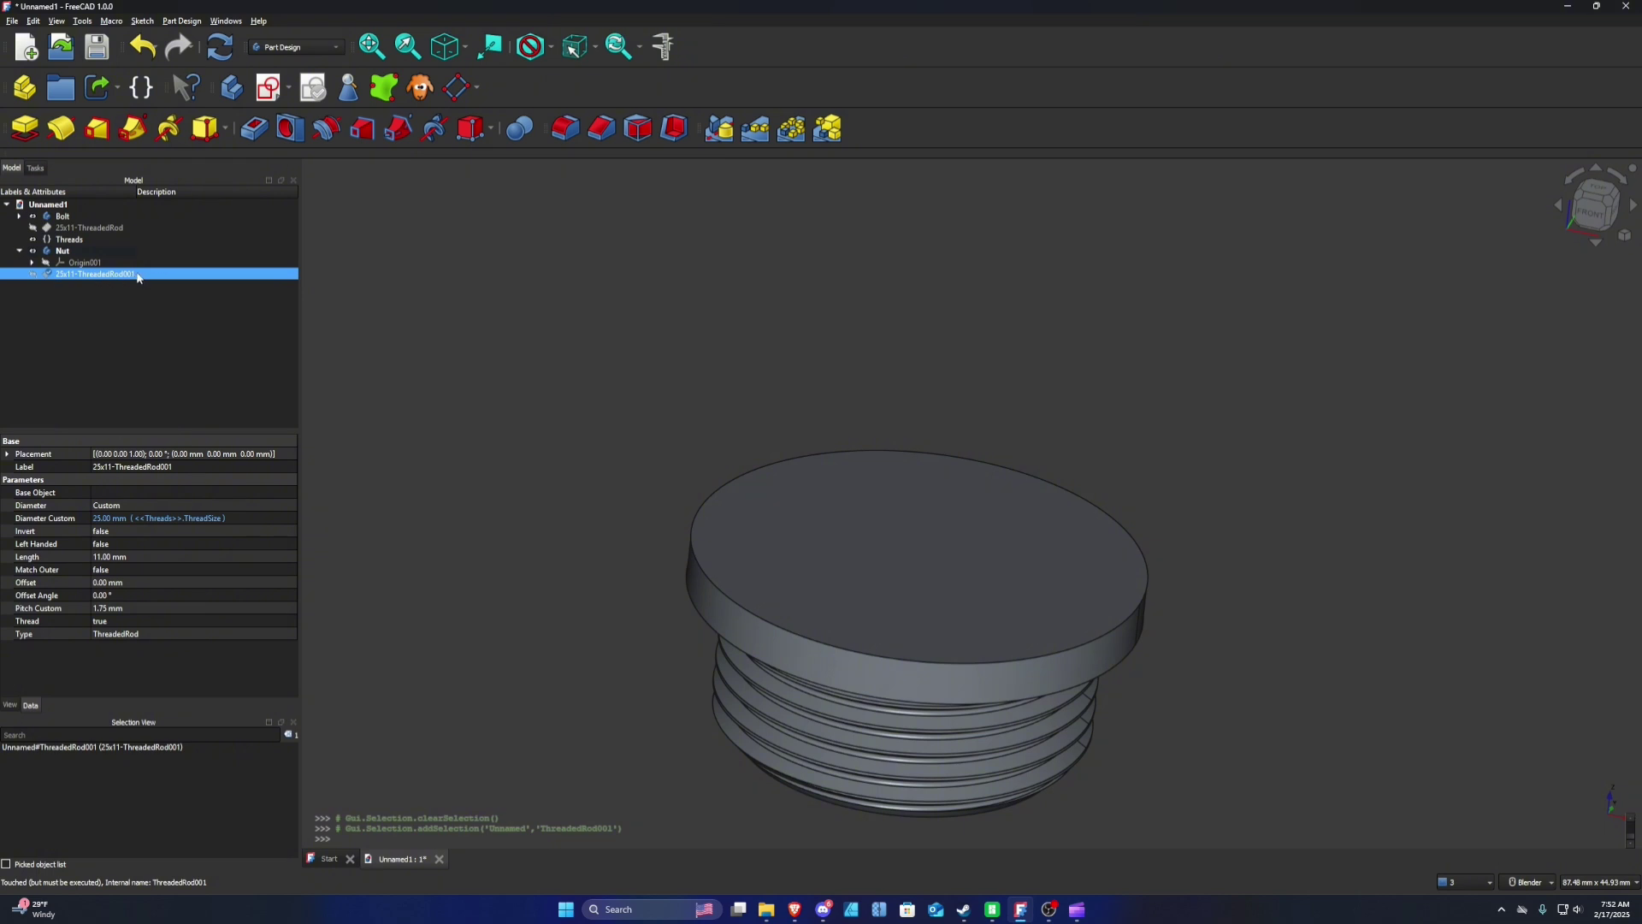
left_click(32, 216)
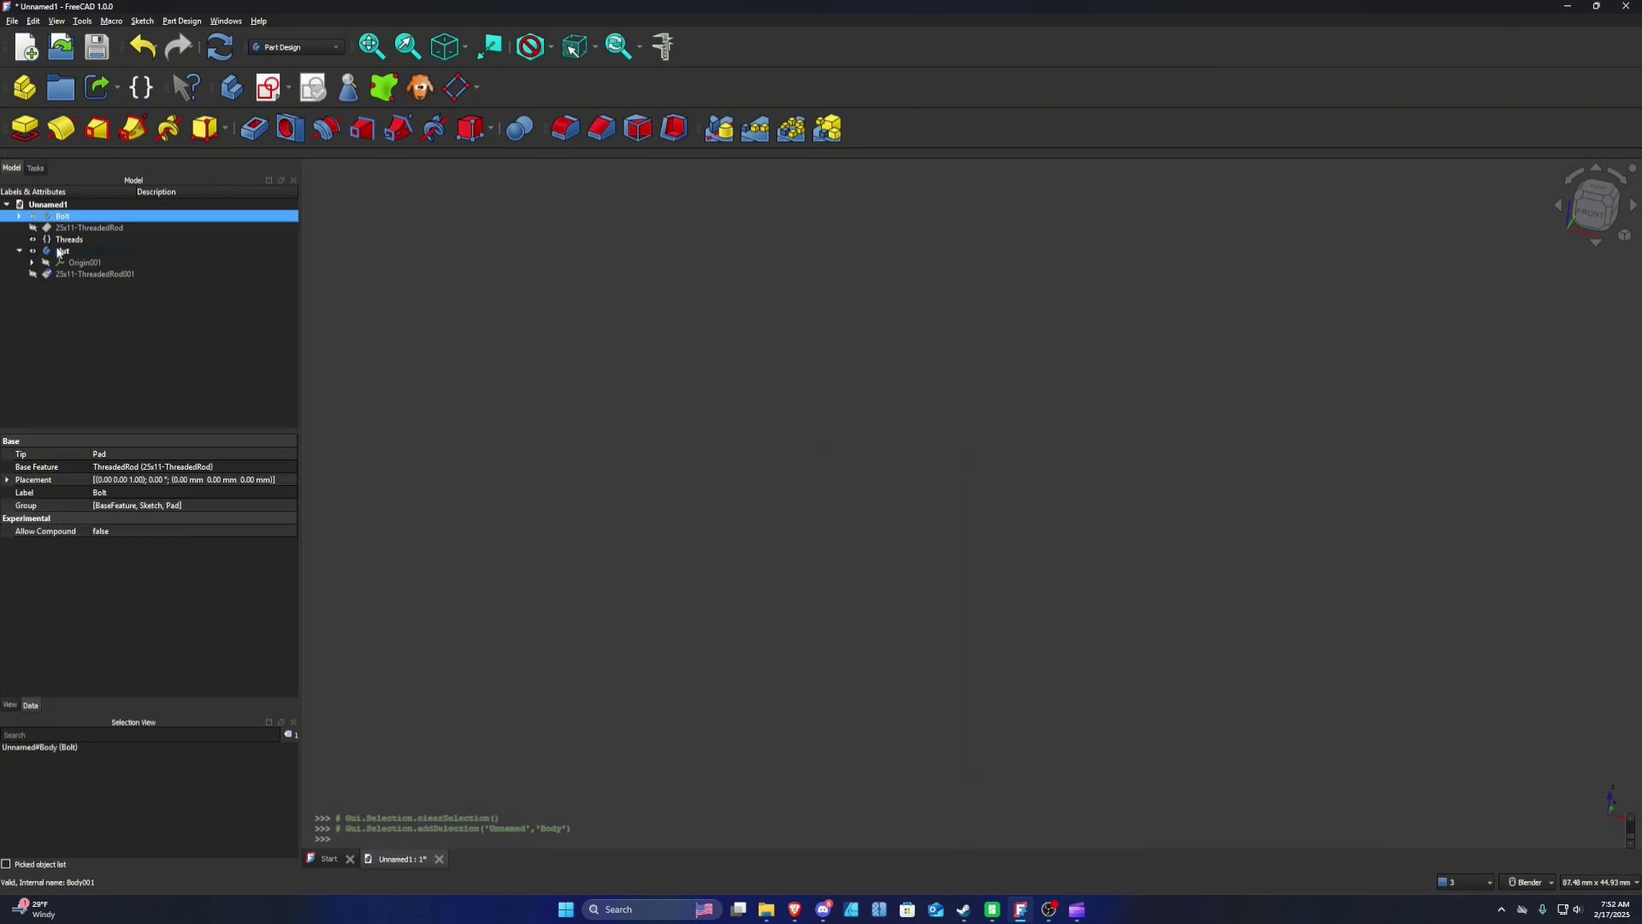
left_click(129, 274)
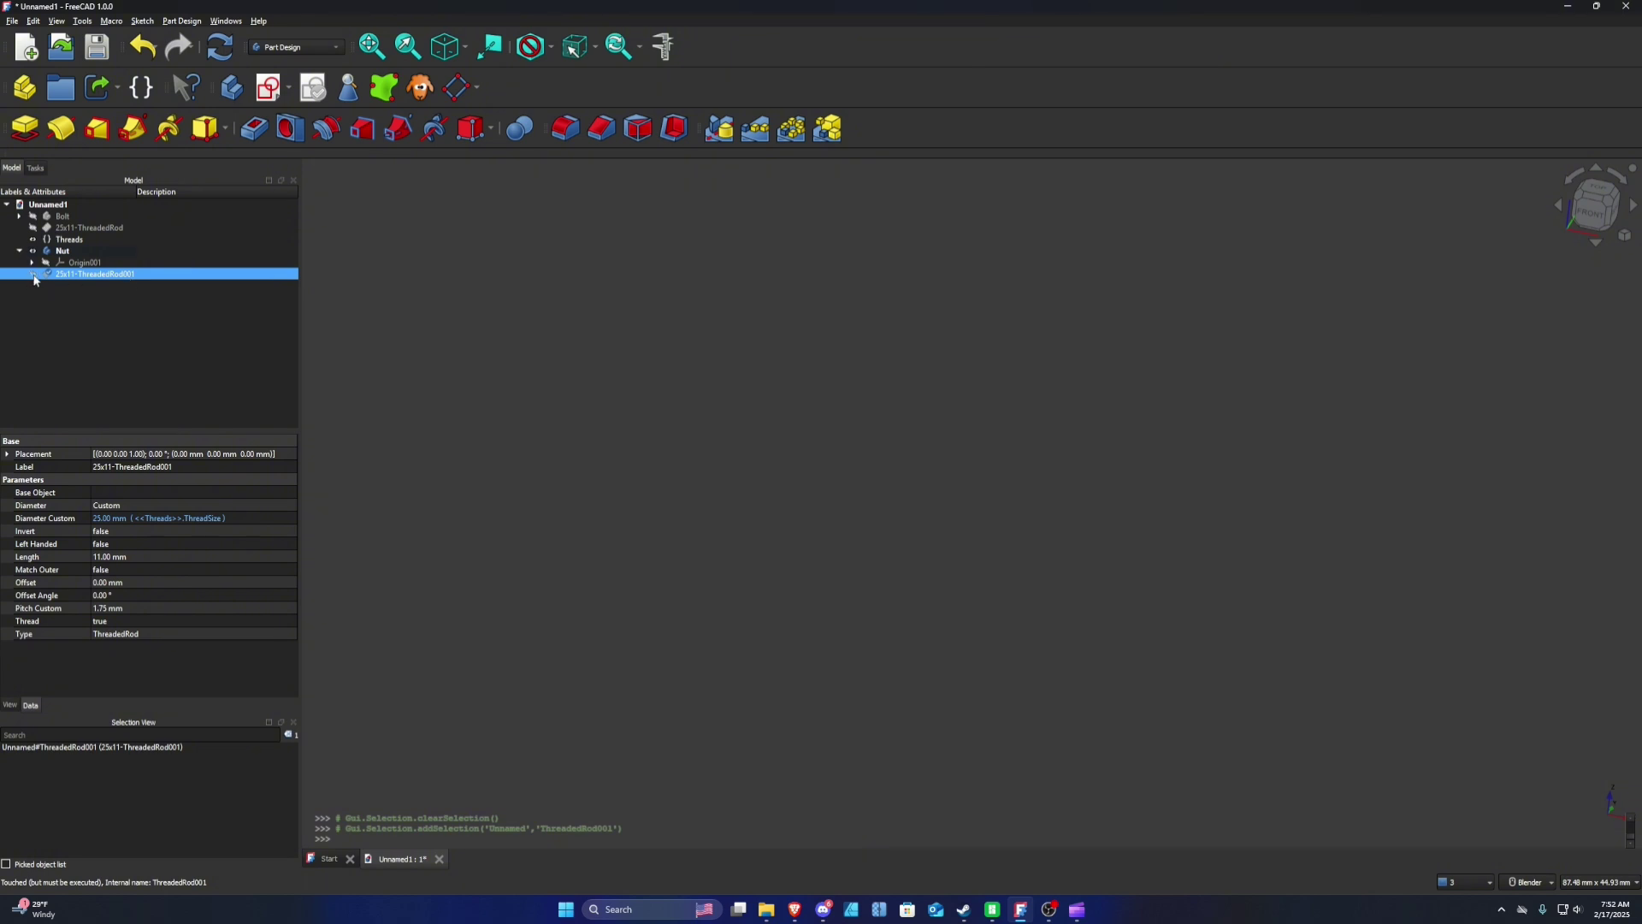
Step: Show ThreadedRod001 and set its custom diameter to <<Threads>>.ThreadSize + 1 mm
key("space")
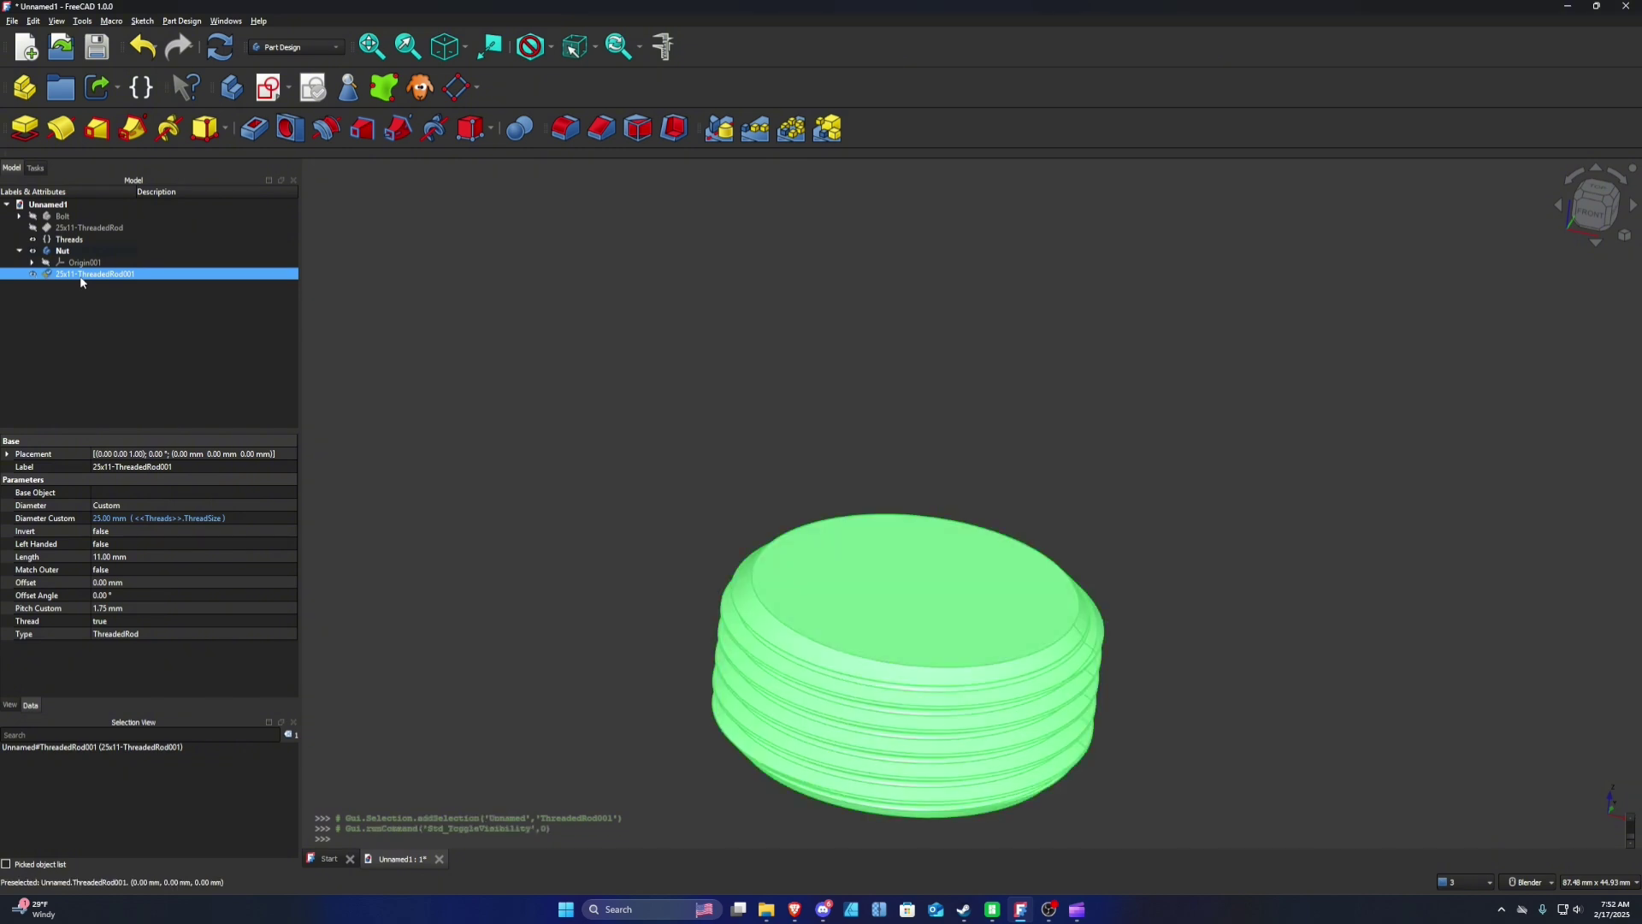
left_click(80, 275)
left_click(134, 519)
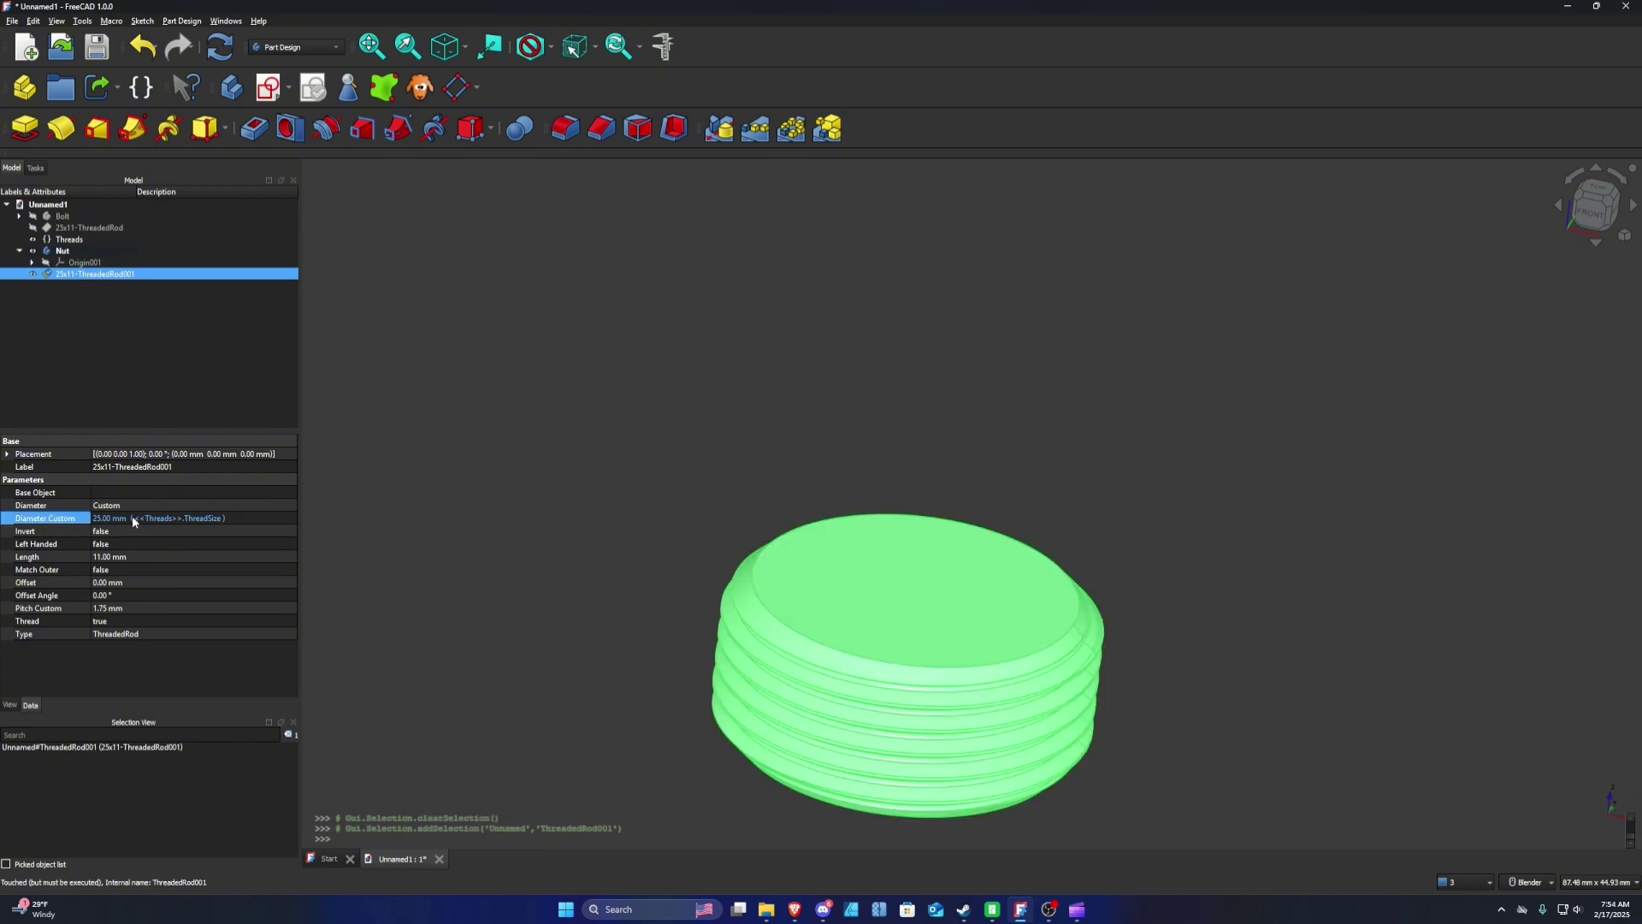
left_click(231, 523)
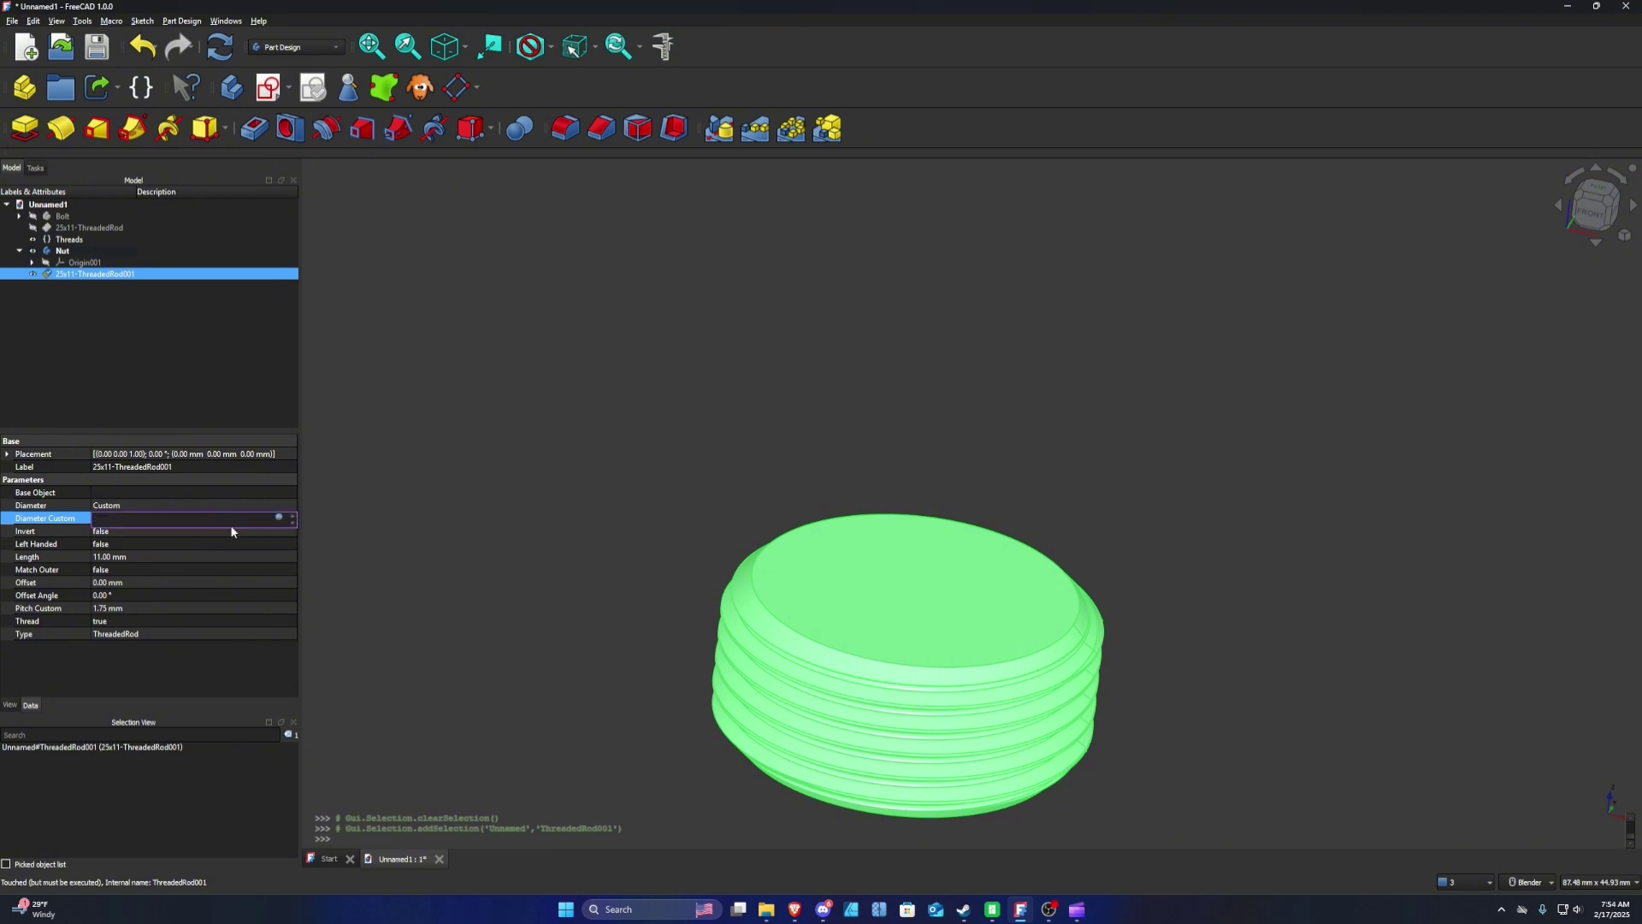
left_click(279, 519)
left_click(281, 537)
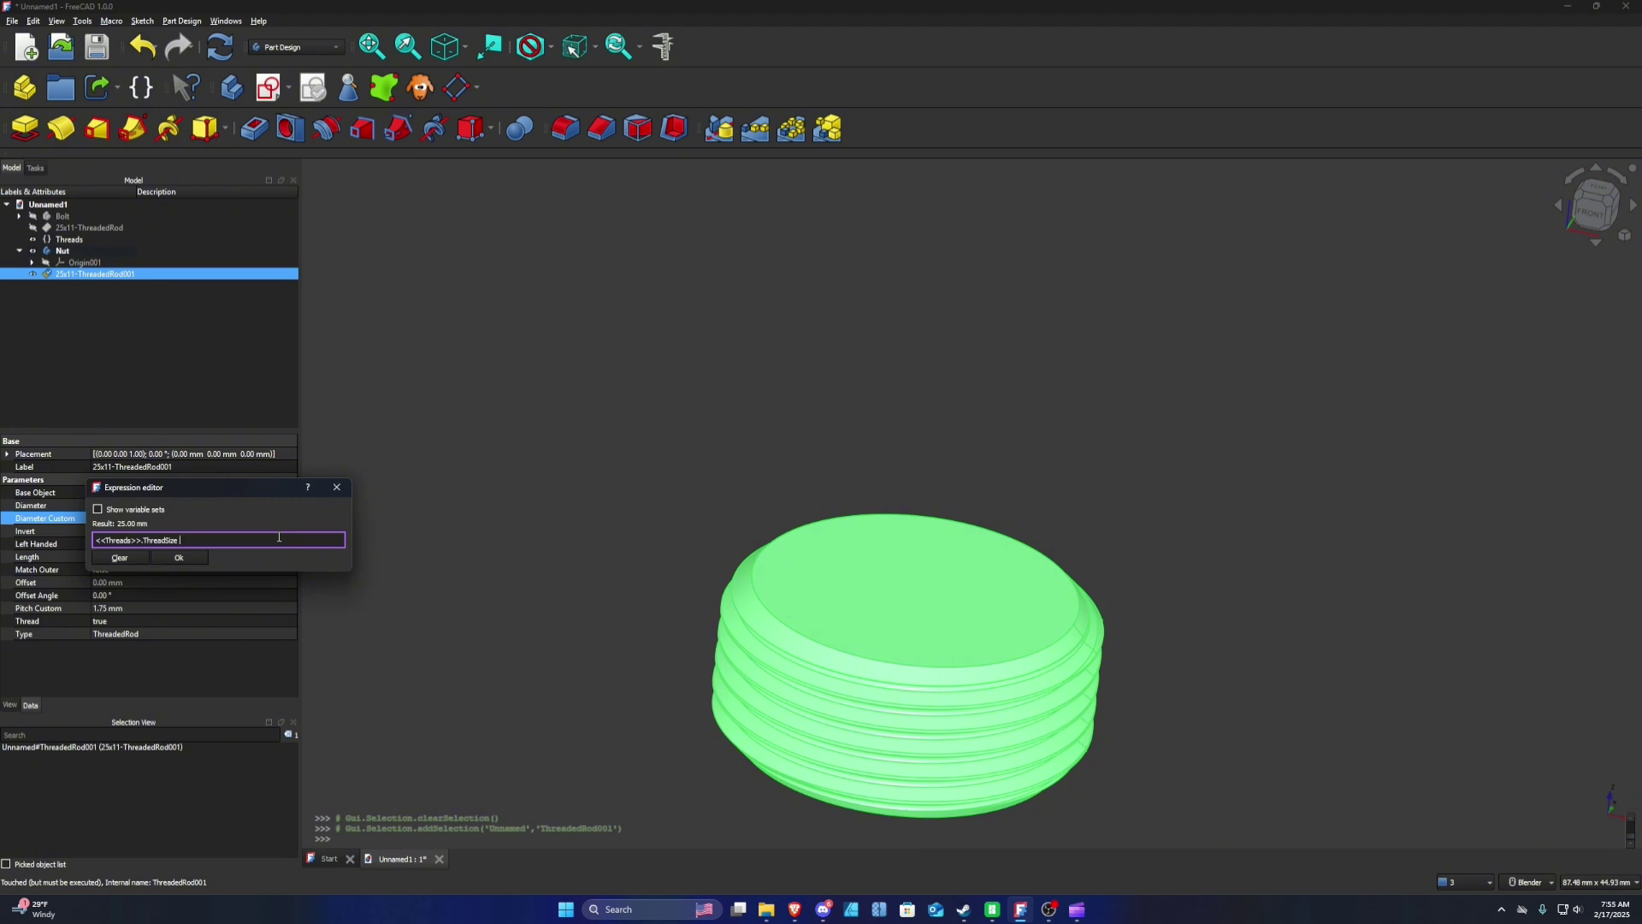
type("+ 1mm")
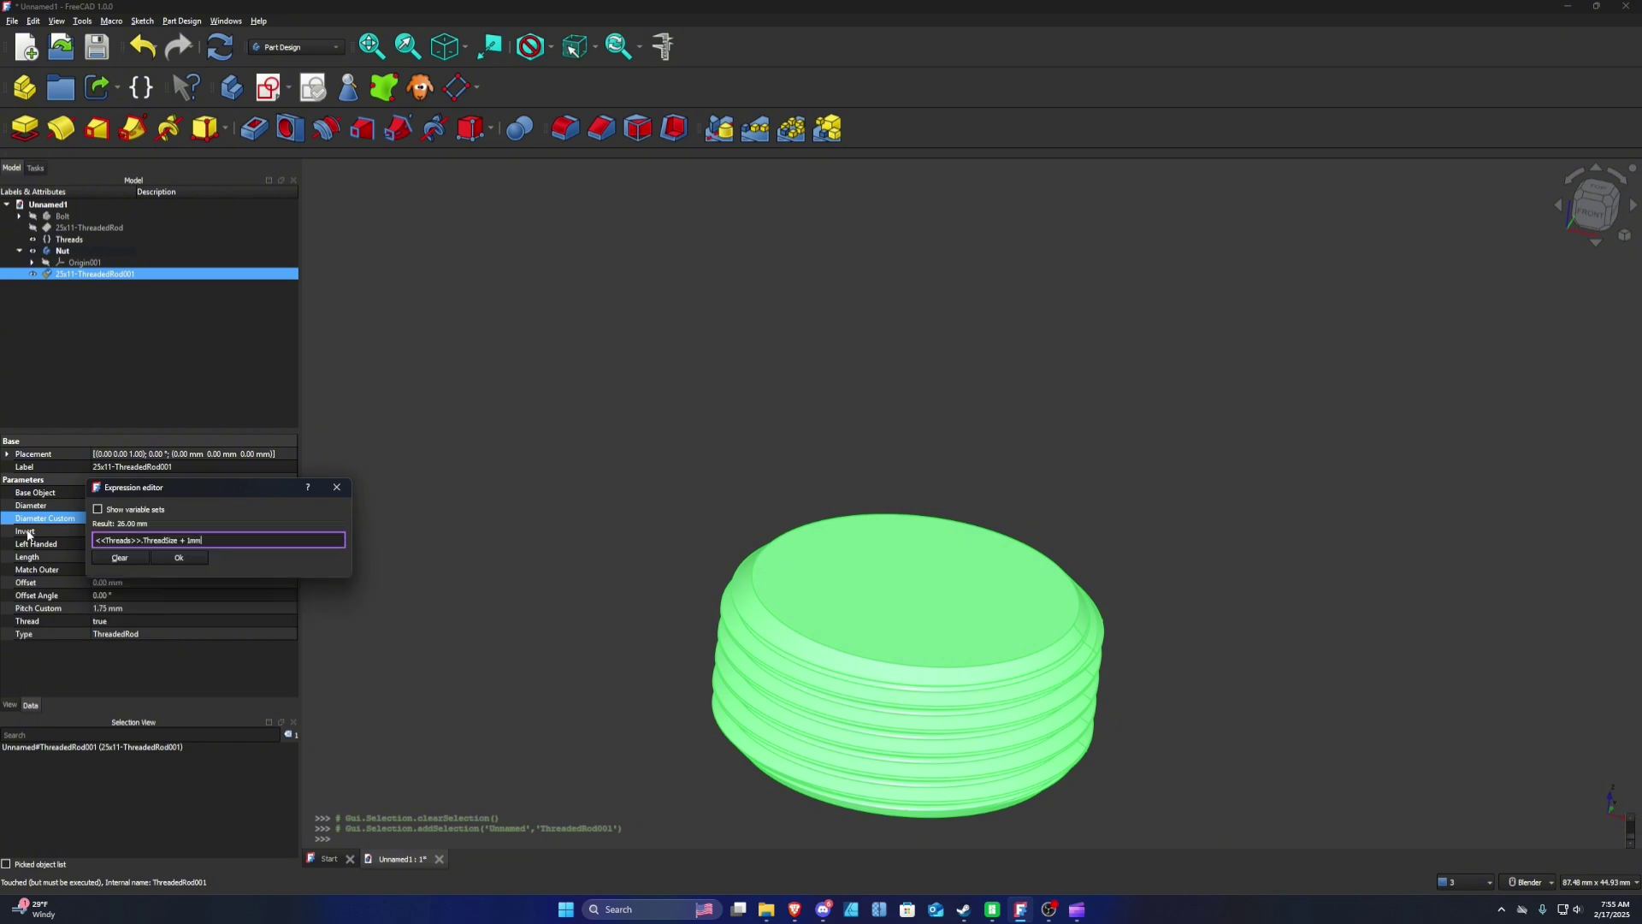
left_click(181, 558)
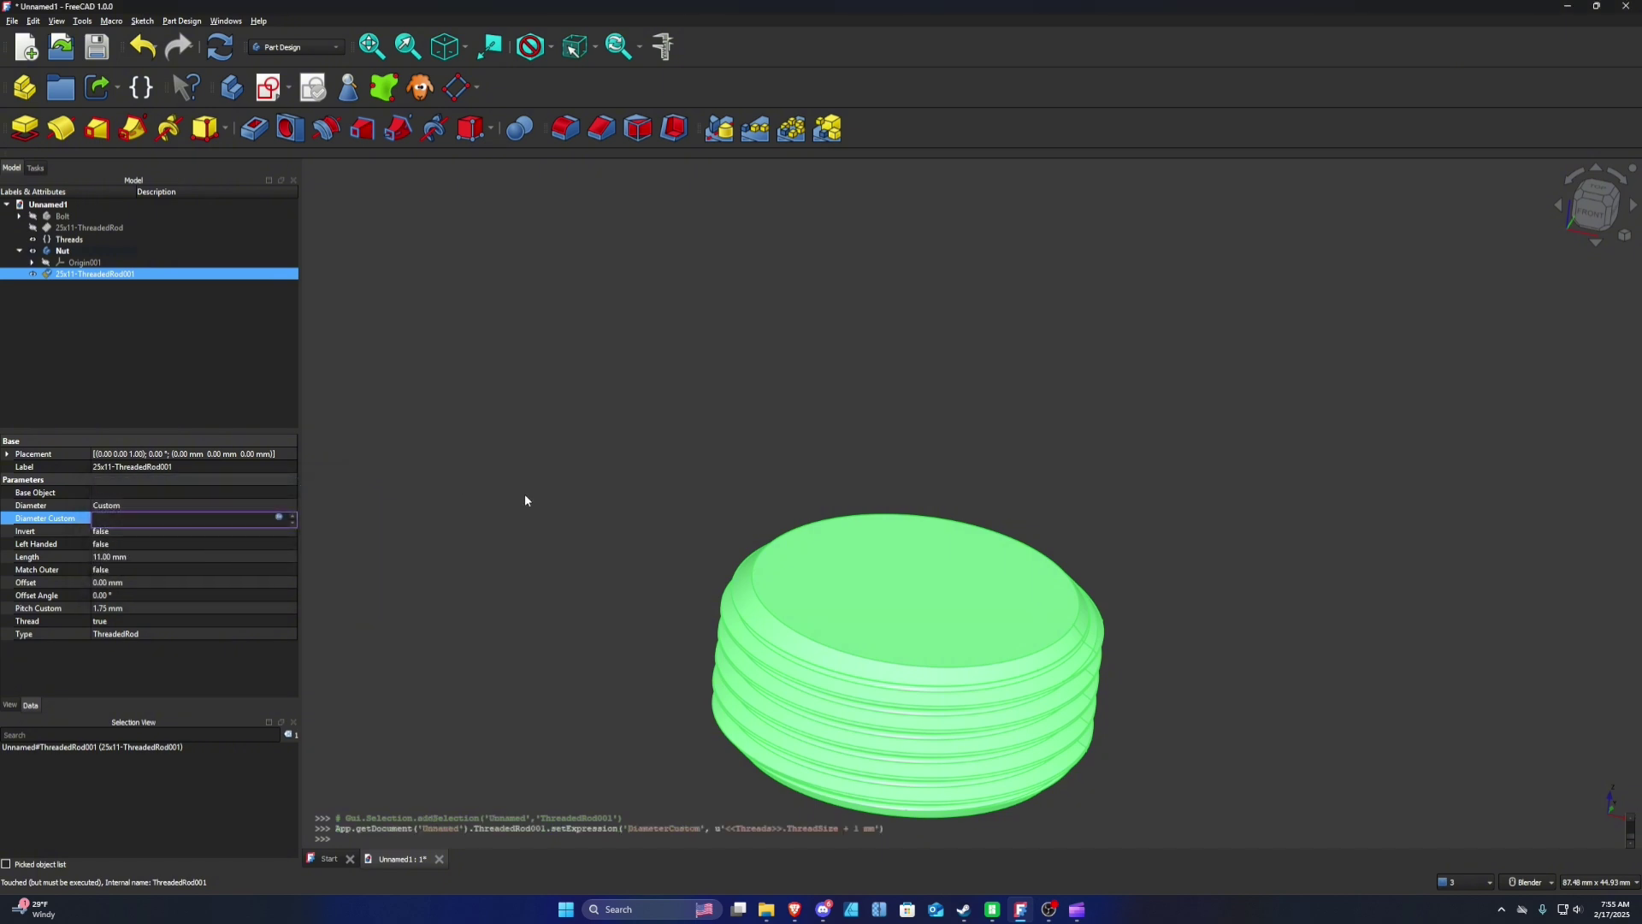
Step: Clear the selection and select the Nut body
left_click(501, 431)
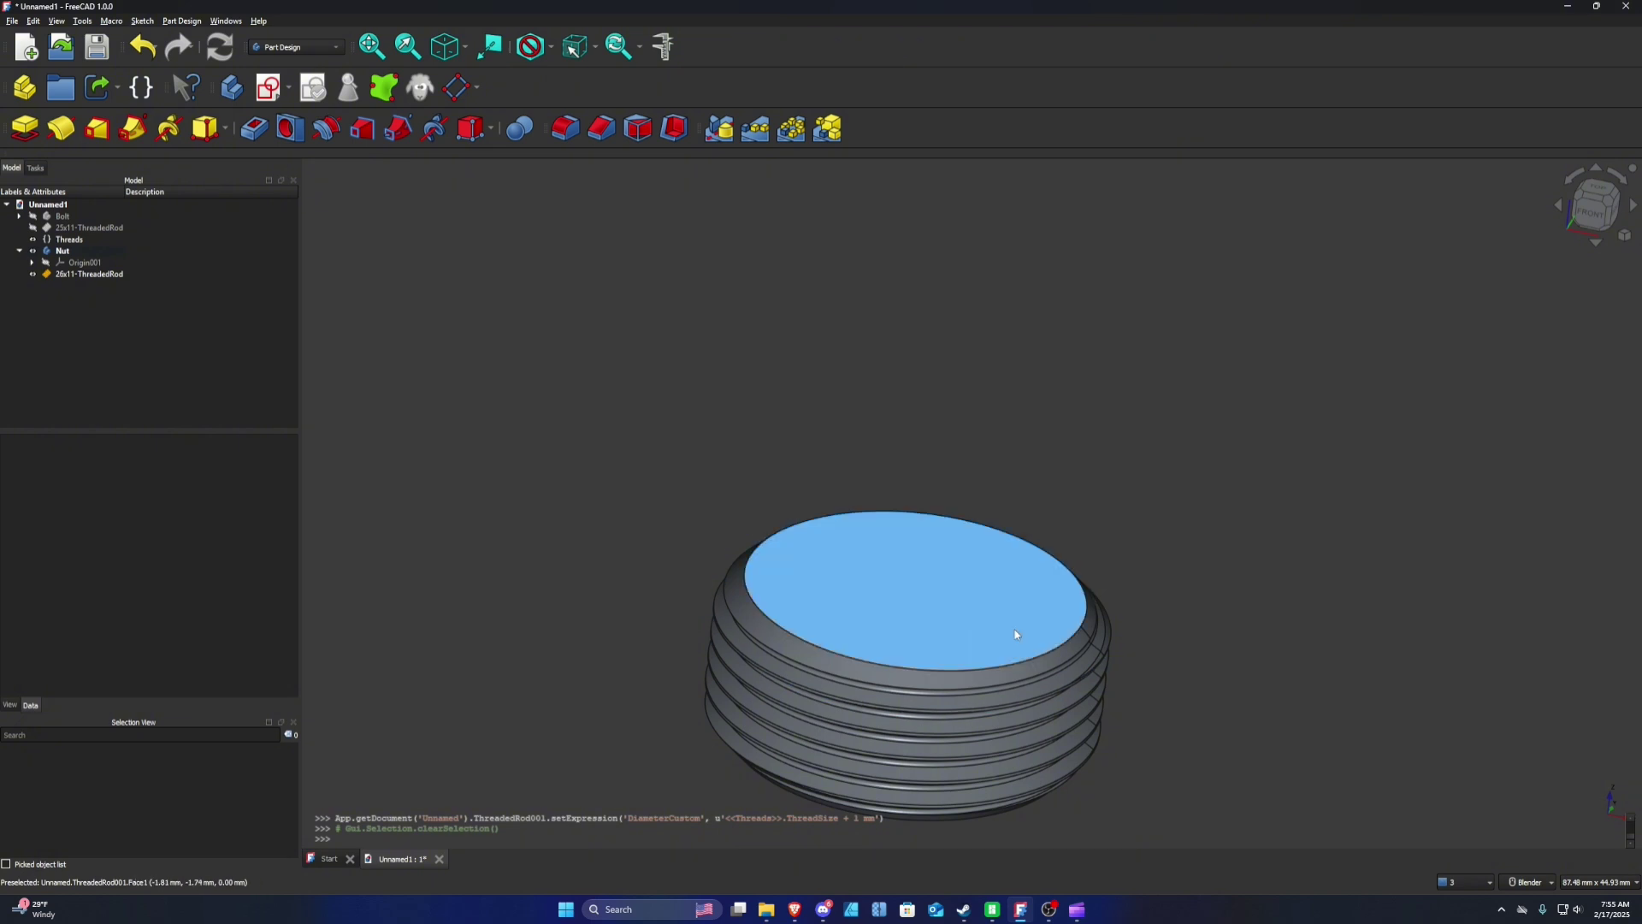
left_click(64, 251)
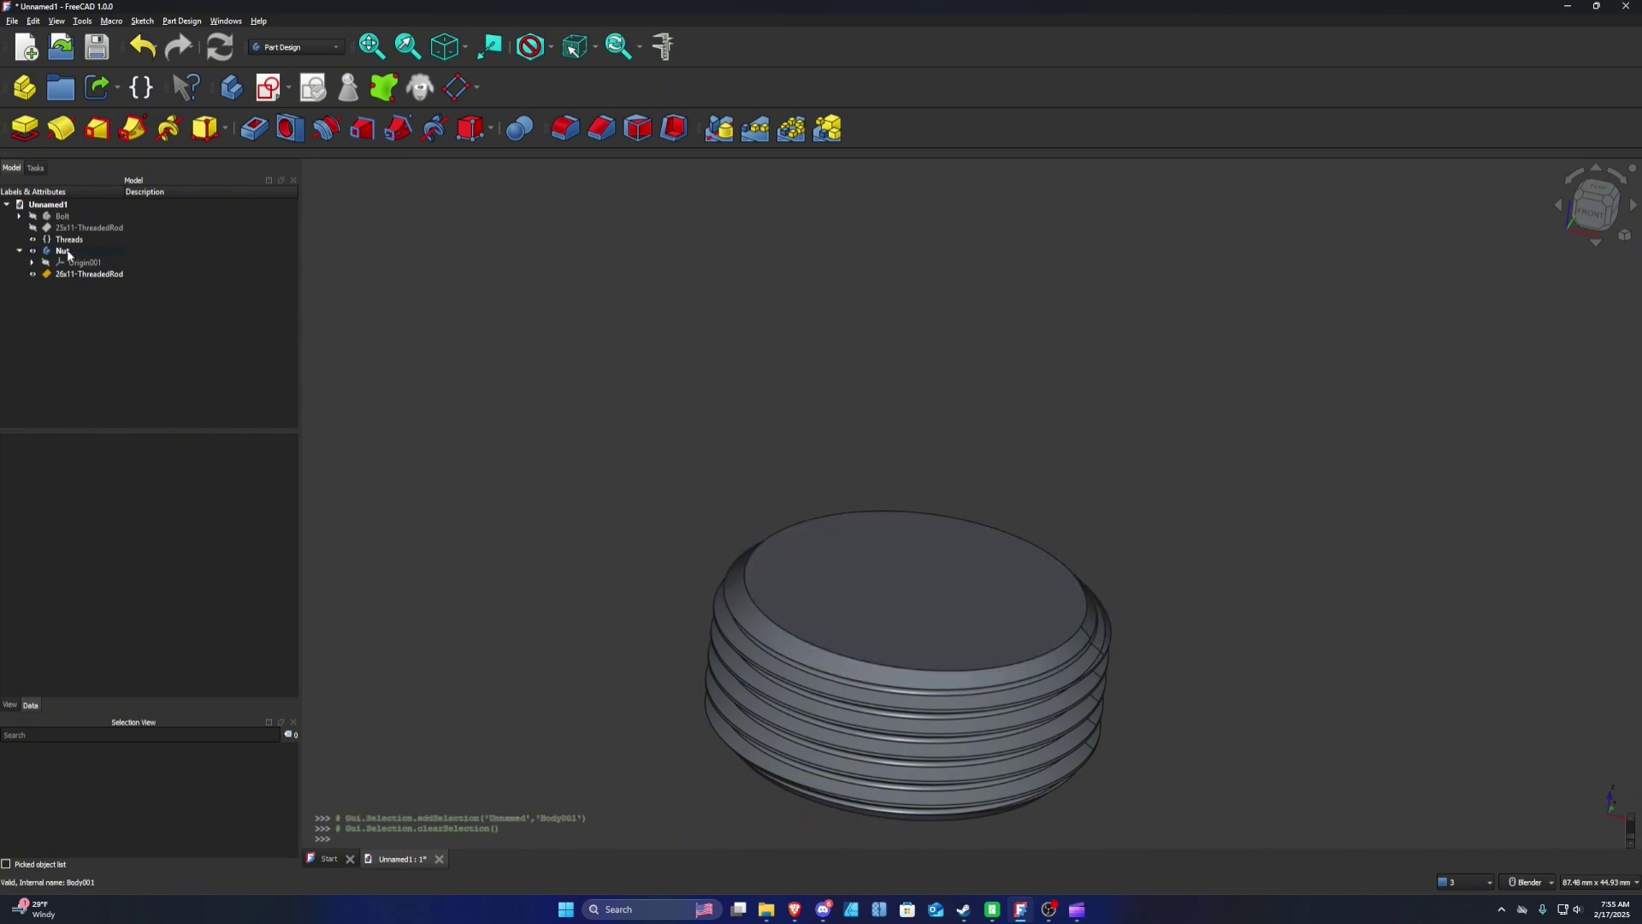
left_click(65, 251)
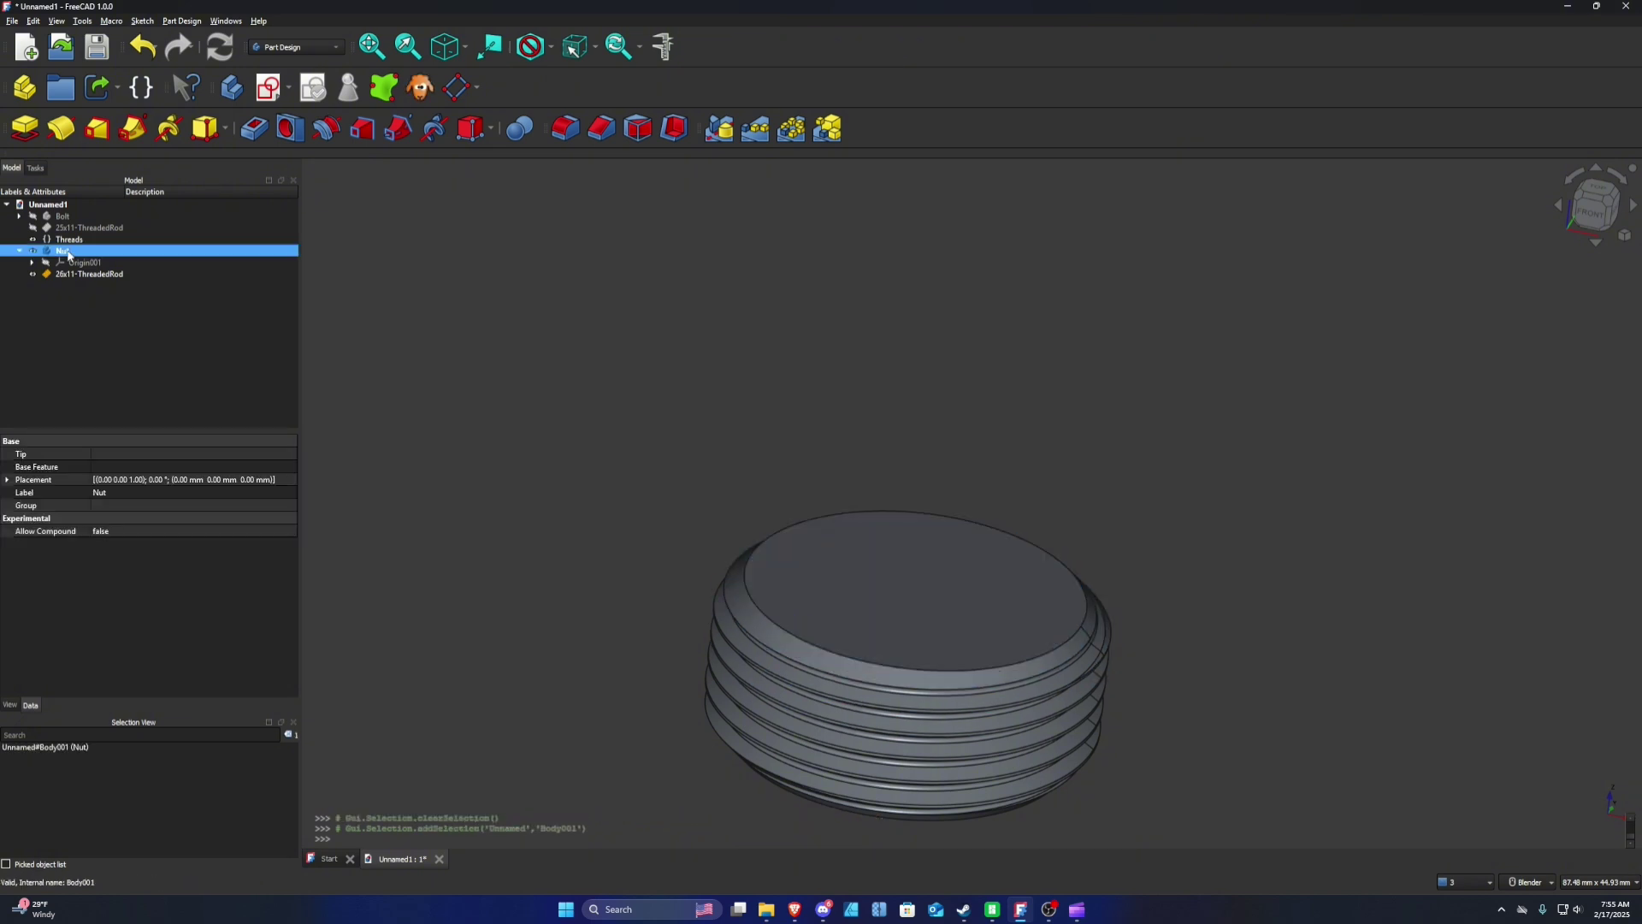
Step: Sketch a 28 mm circle at the origin on the Nut's XY plane, then close it
left_click(268, 88)
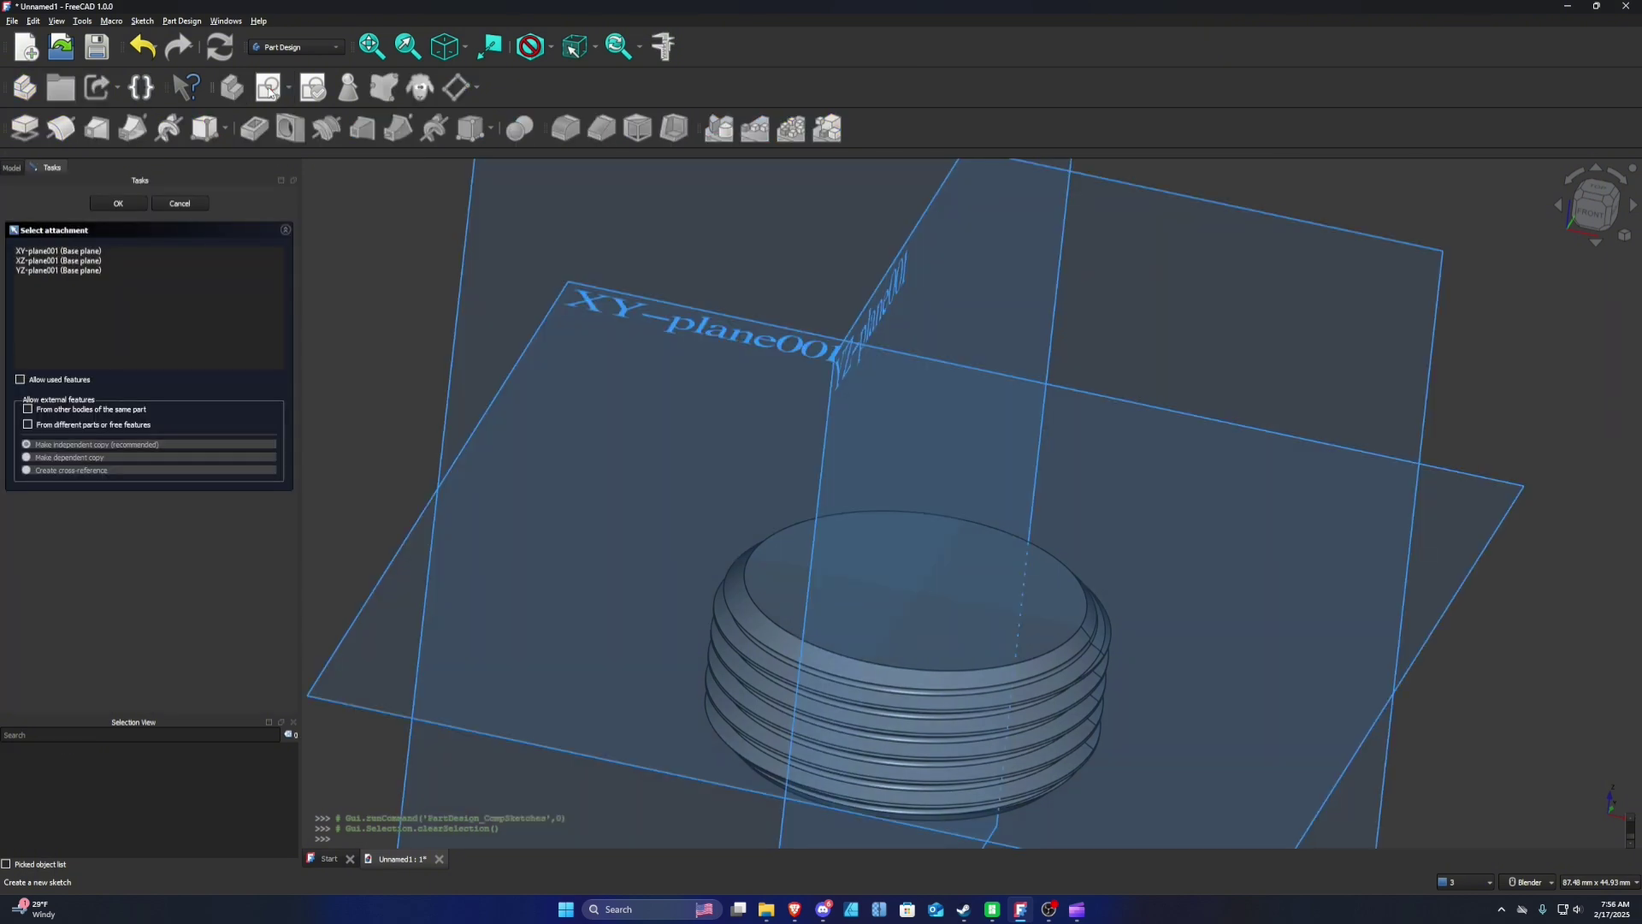
left_click(703, 331)
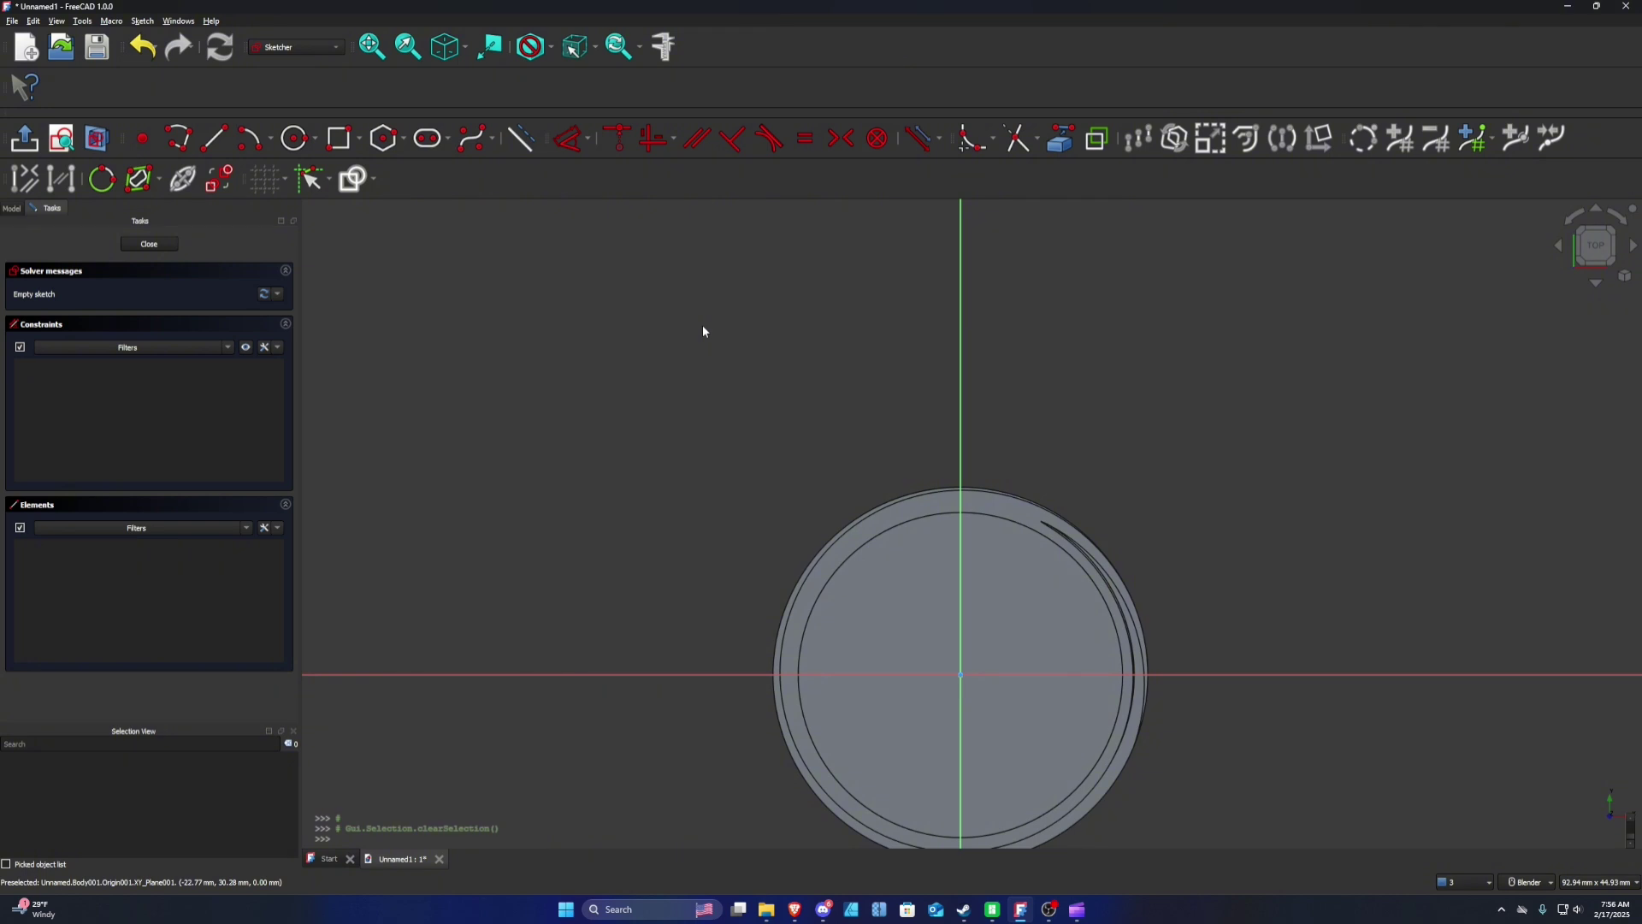
left_click(292, 139)
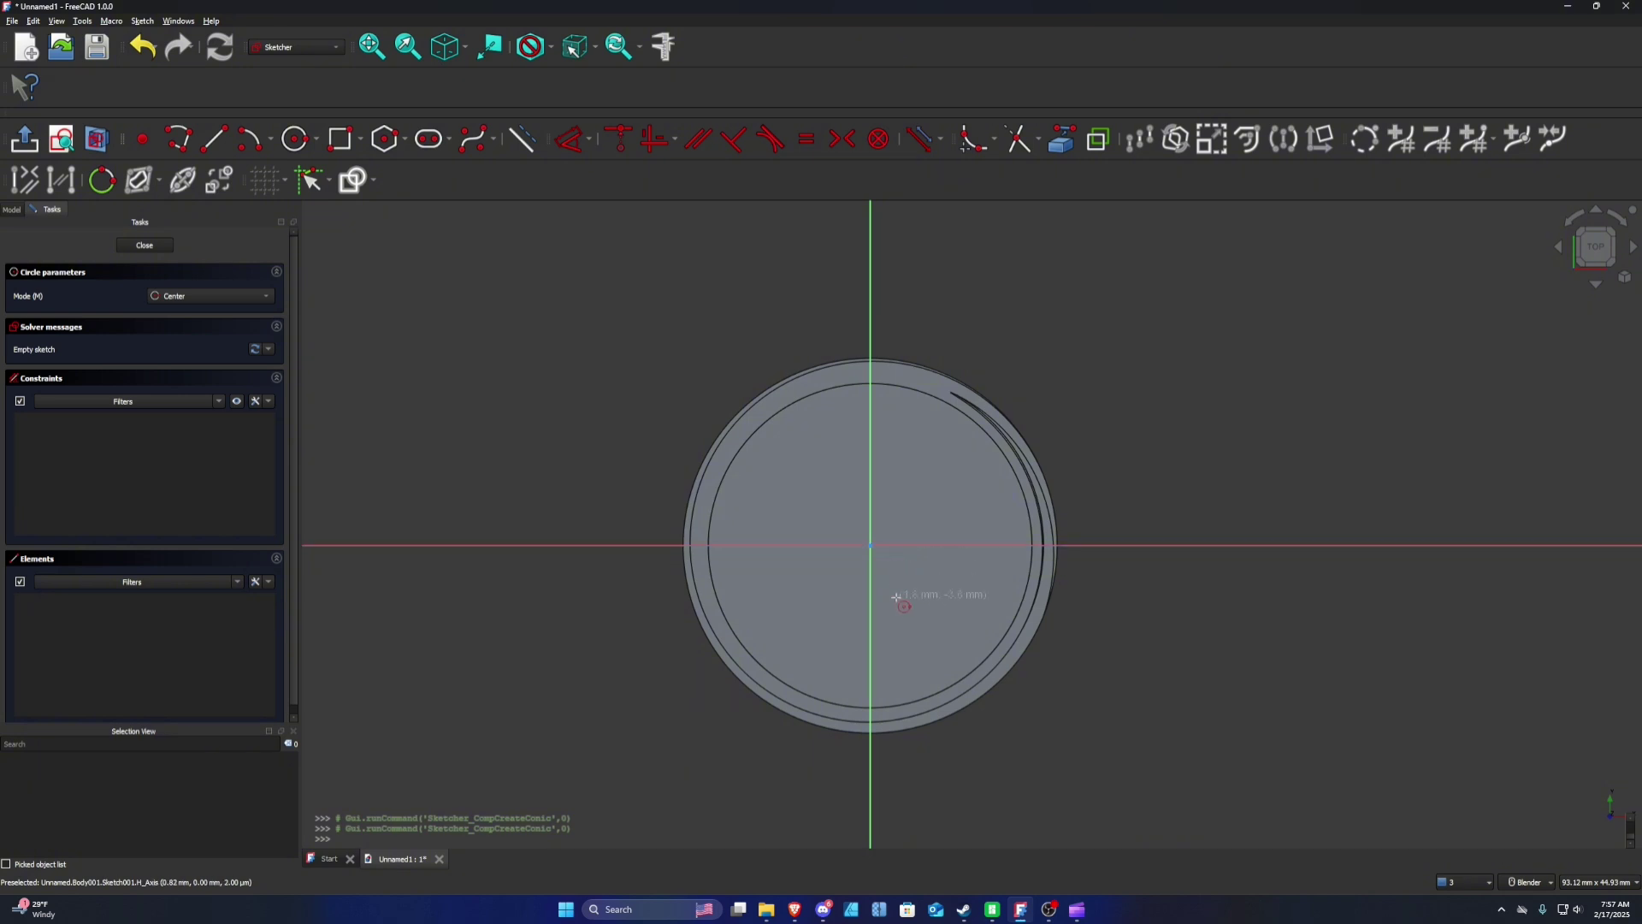
left_click(870, 544)
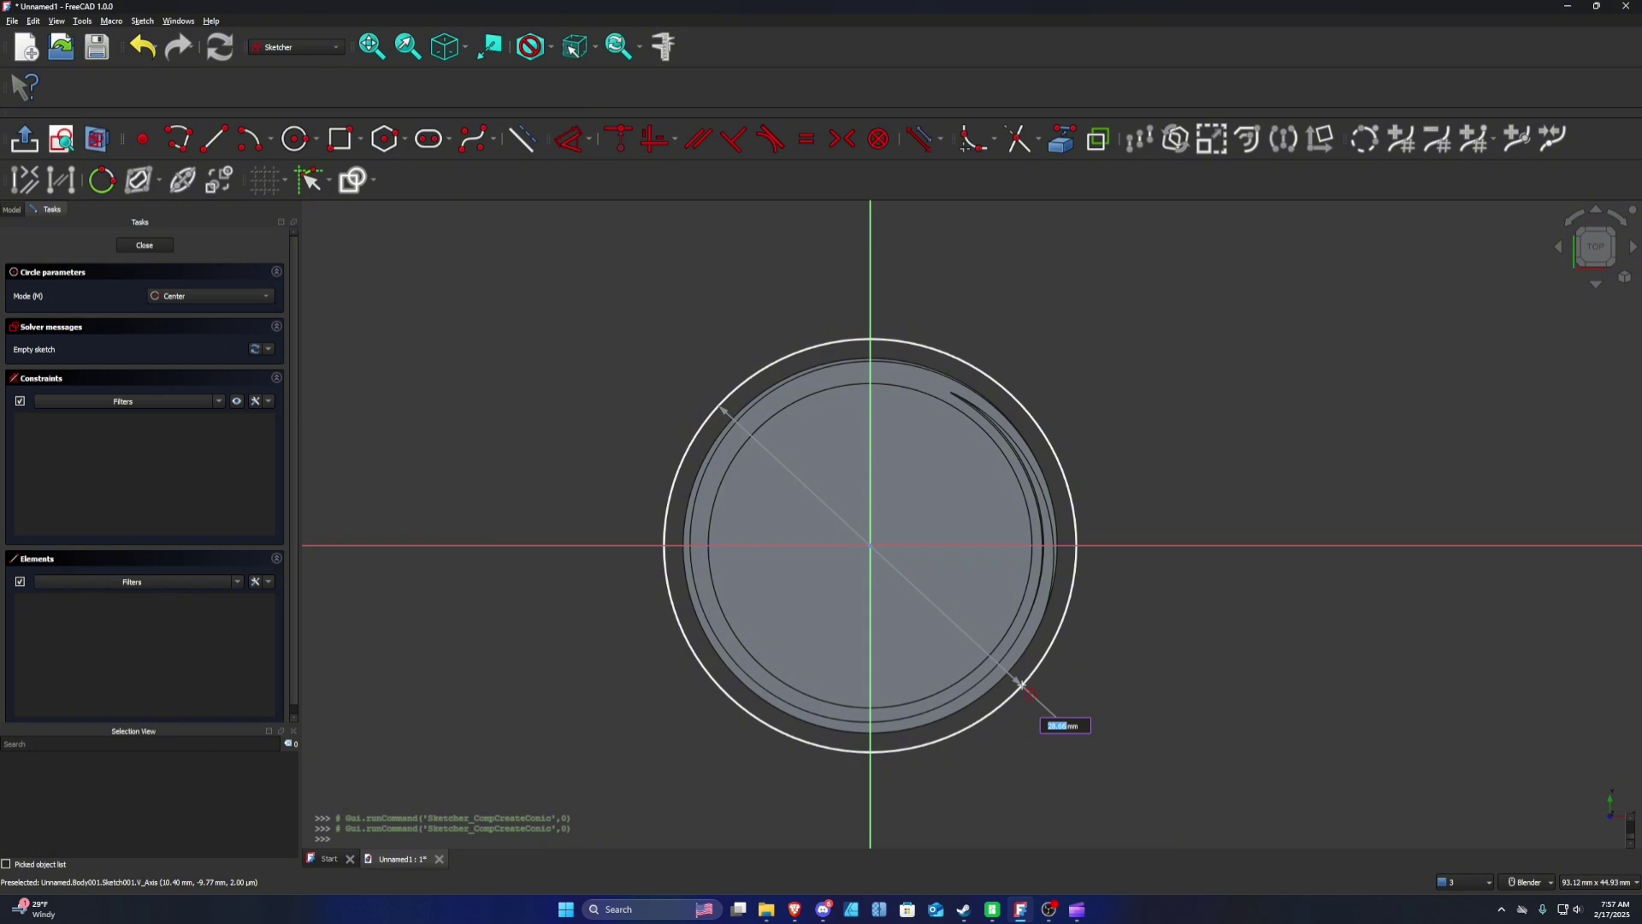
type("2")
key("Return")
key("Escape")
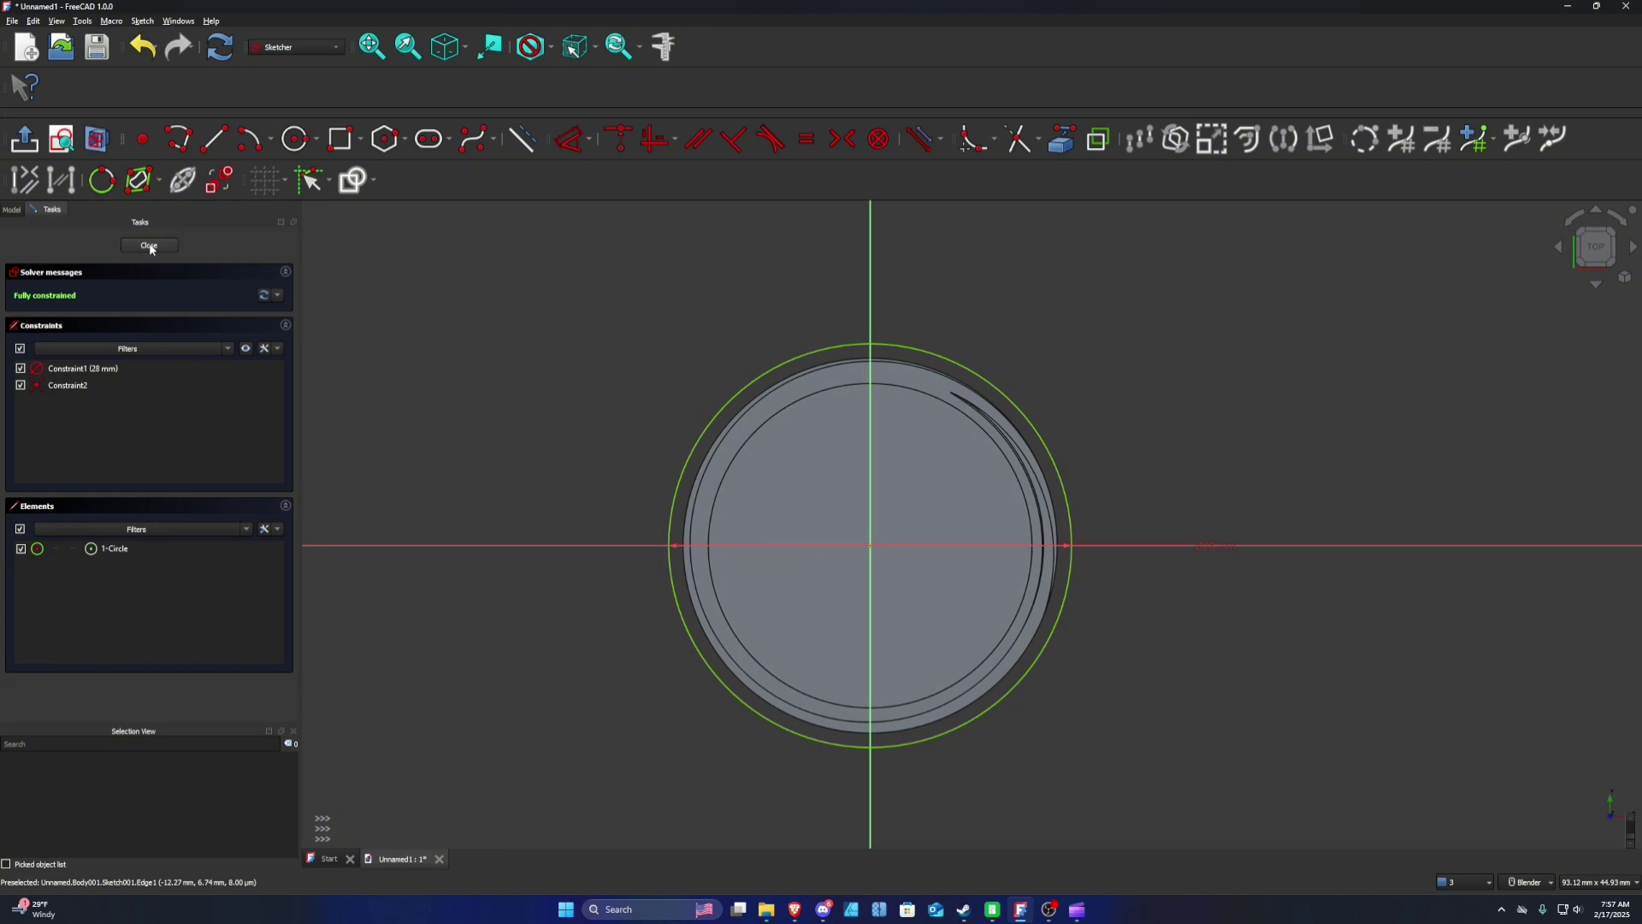
left_click(149, 247)
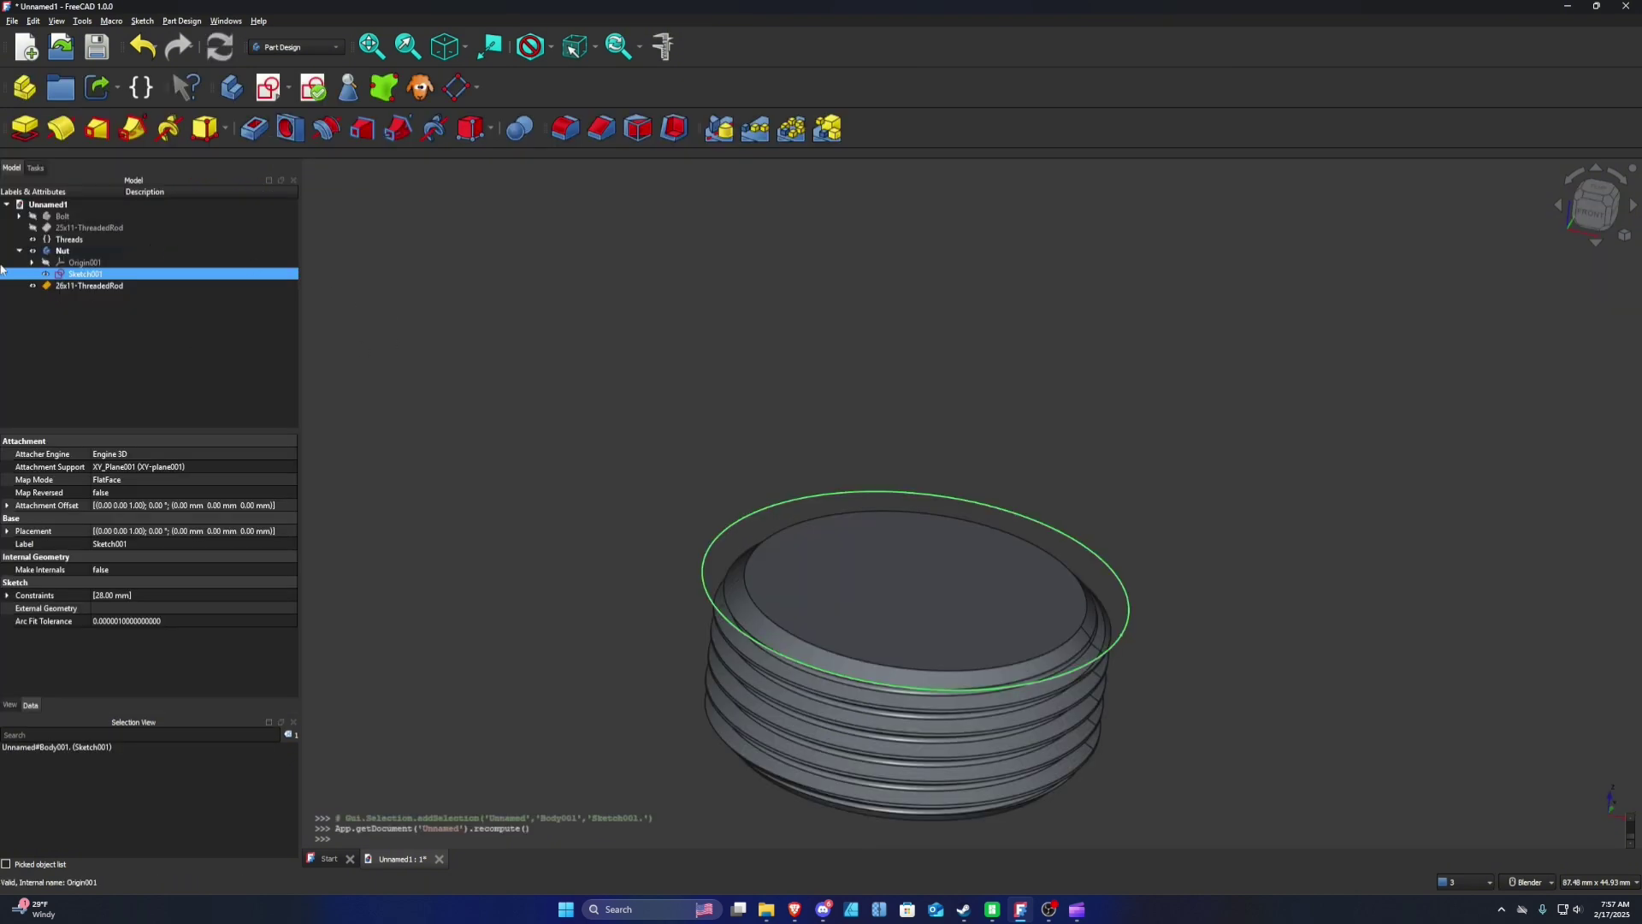
Step: Pad the 28 mm circle sketch into a 5 mm thick disc and select the Nut body
left_click(26, 128)
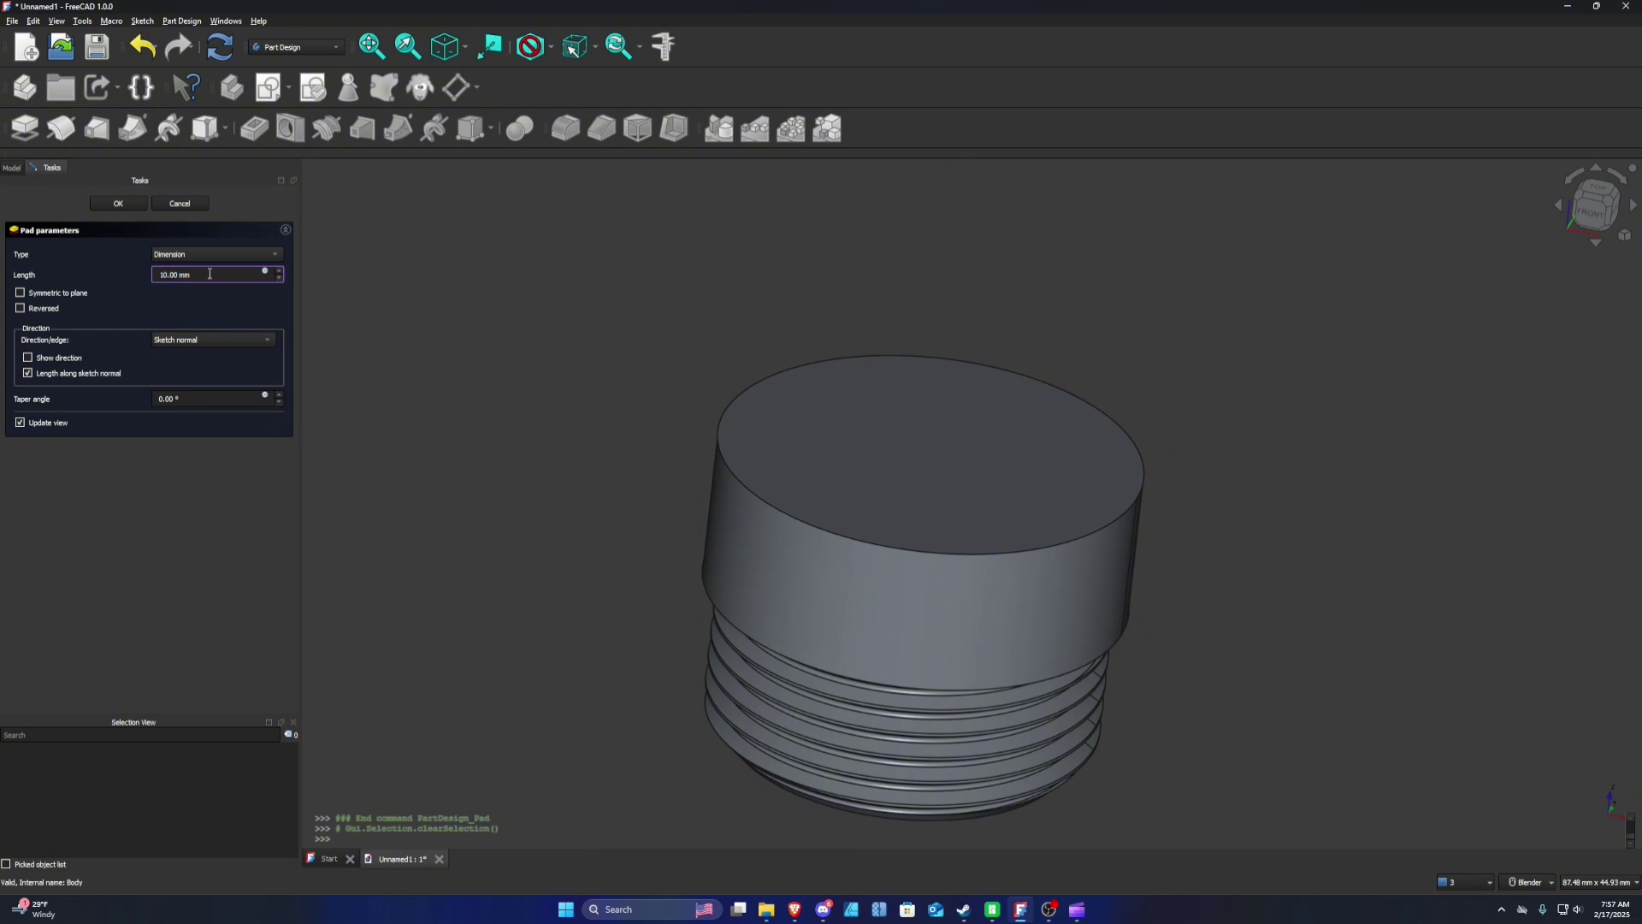
type("5")
key("Return")
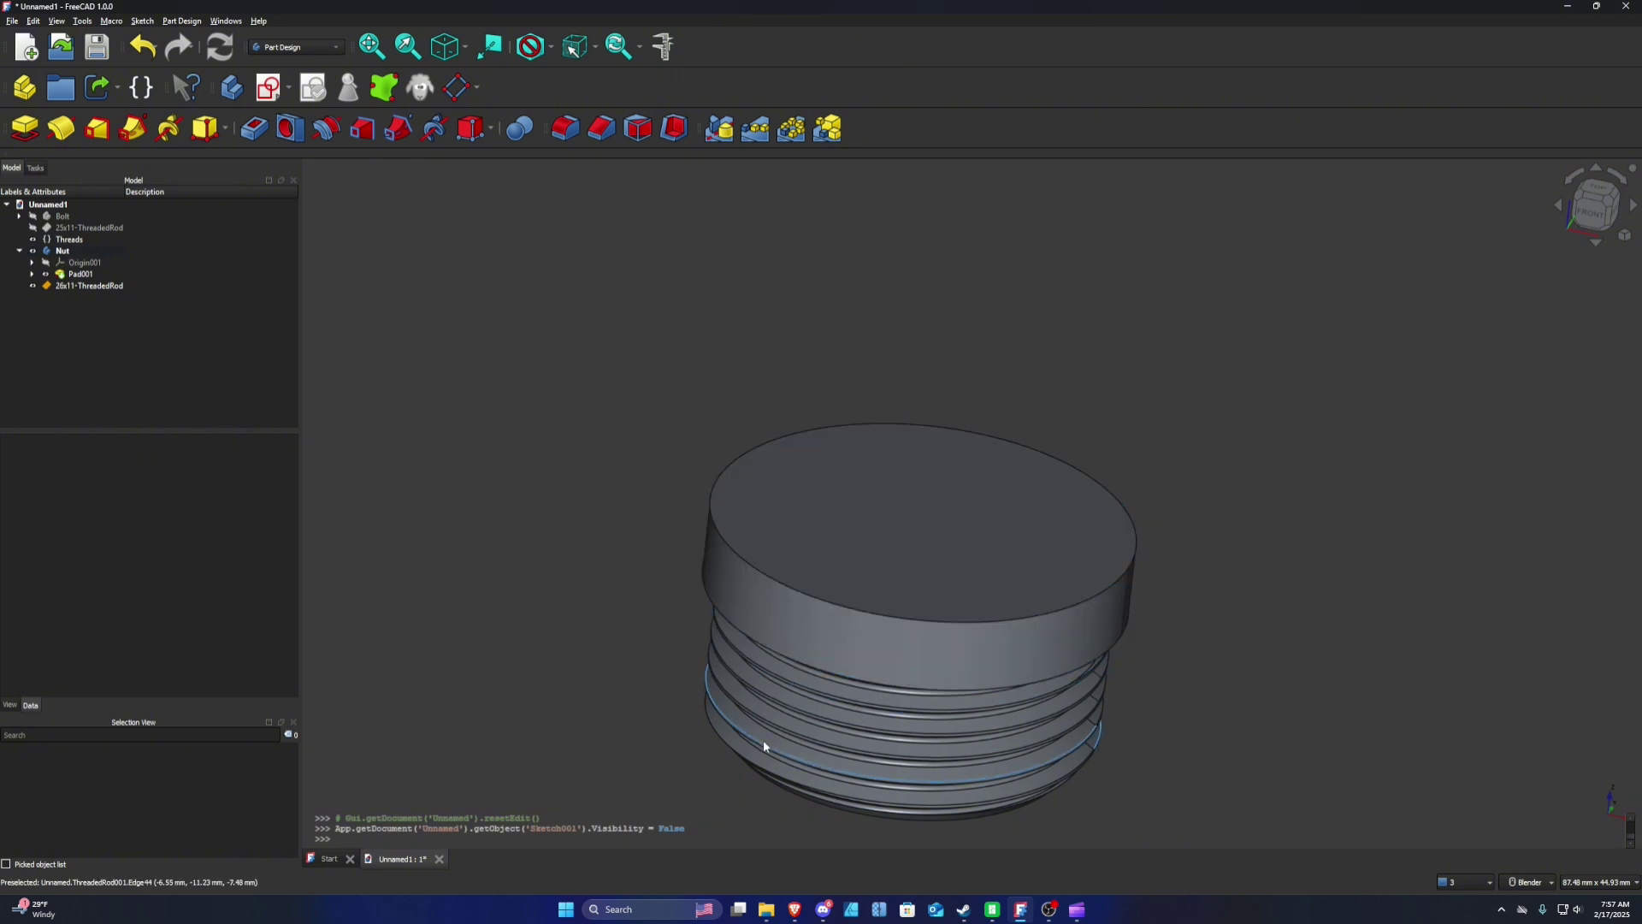
left_click(63, 251)
Step: Move the Nut body vertically with the Transform dragger using 5 mm, then 1 mm steps, and close the task
right_click(62, 252)
left_click(115, 275)
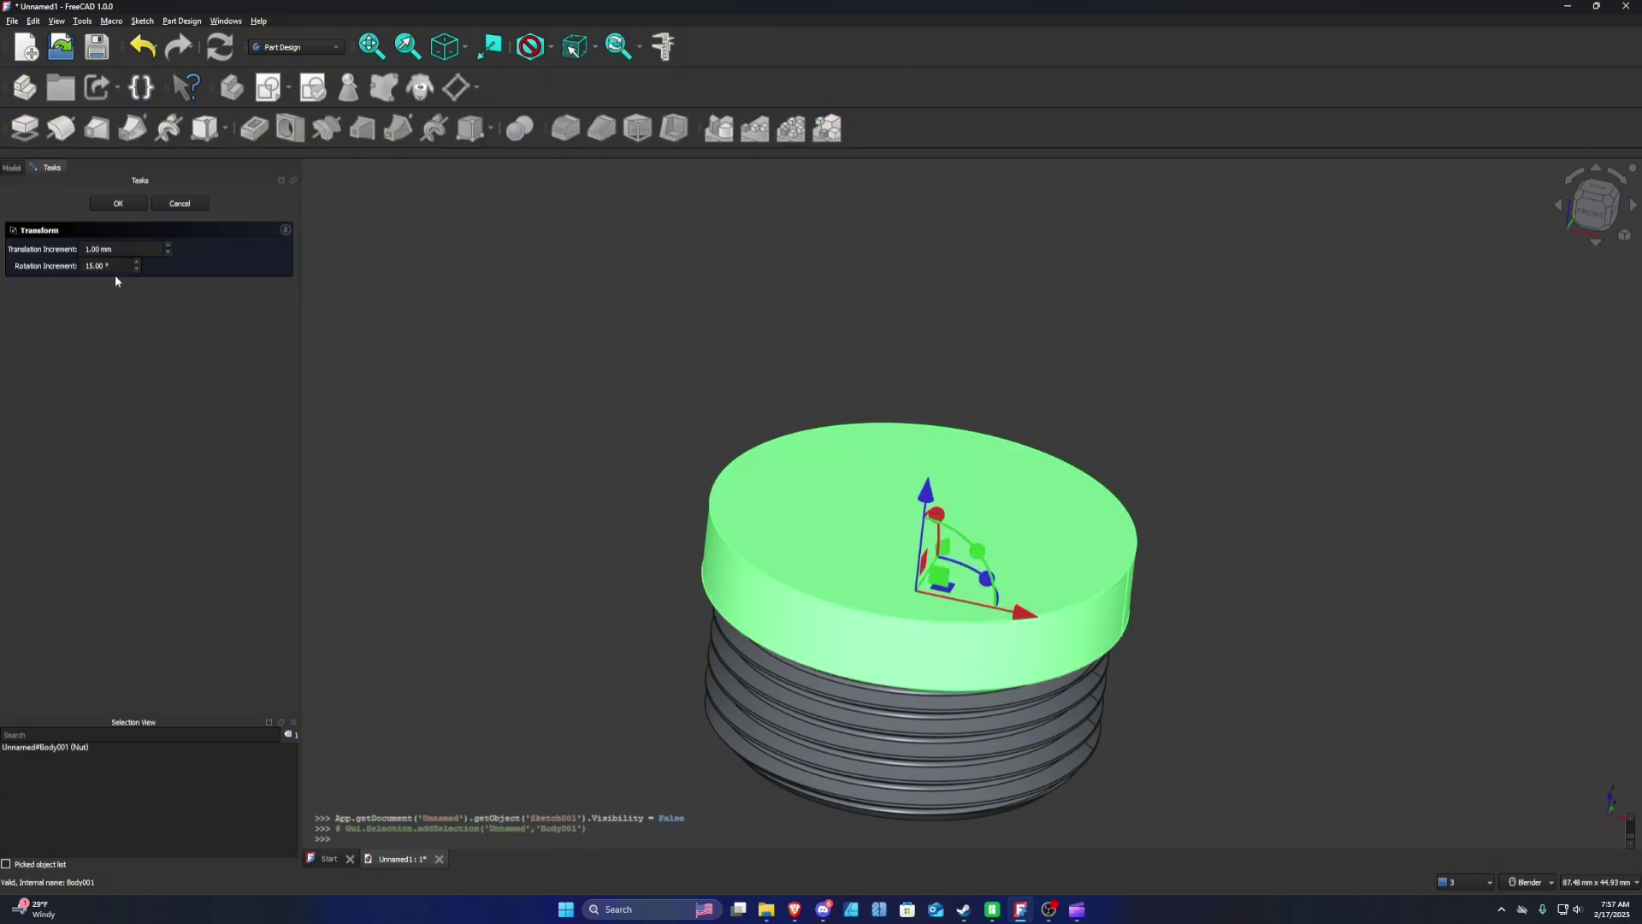
left_click_drag(931, 496, 934, 611)
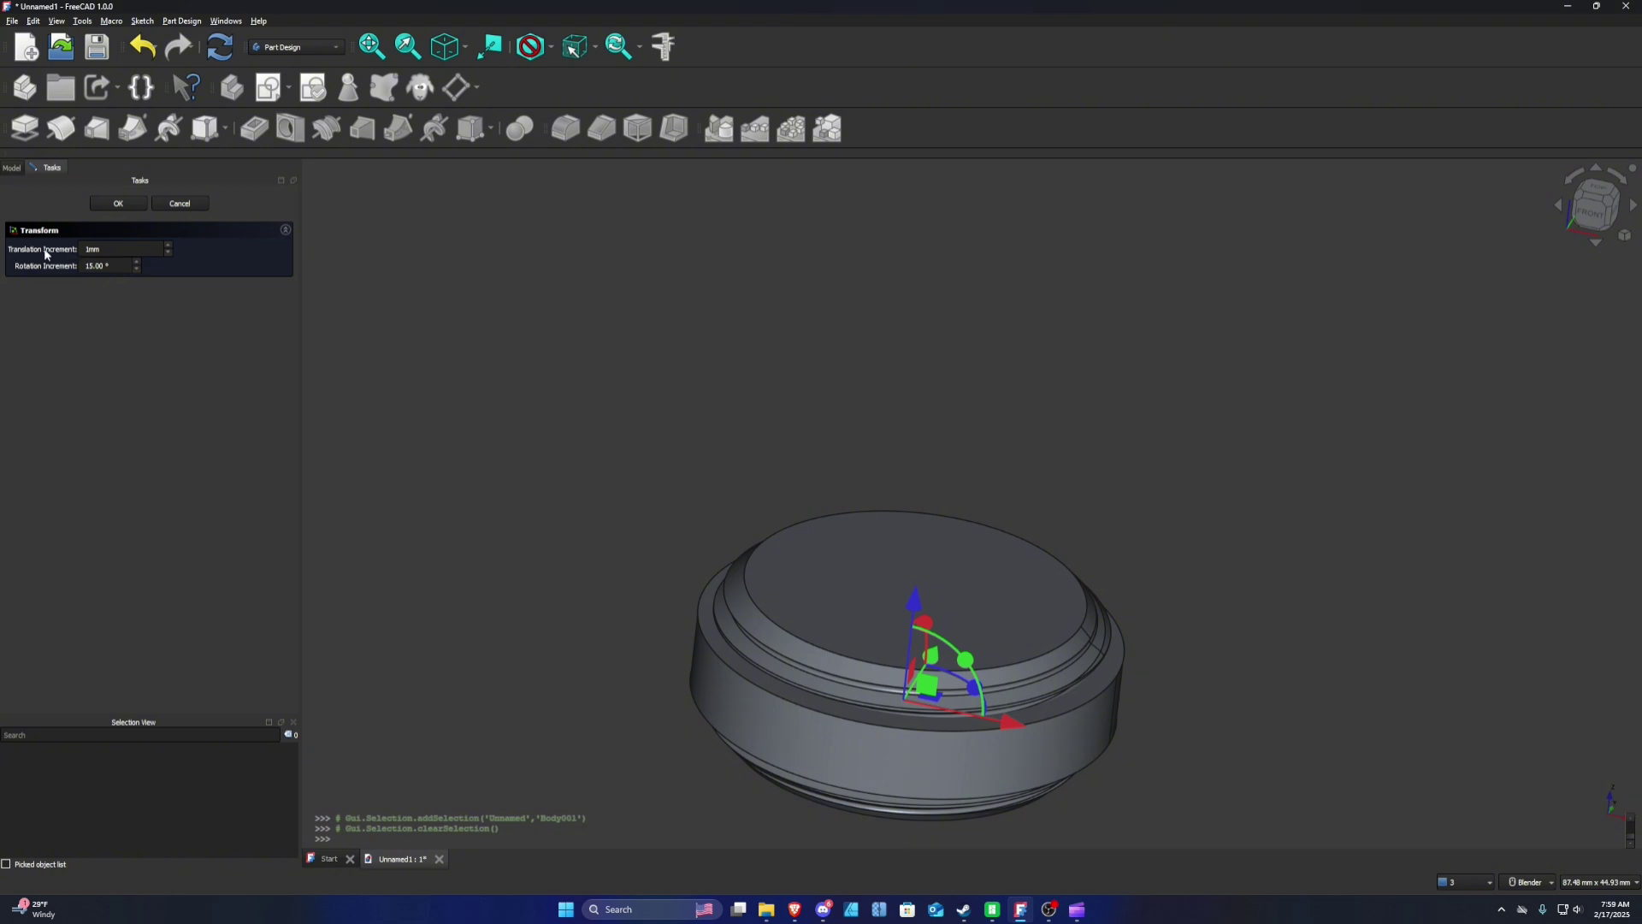
left_click(97, 249)
double_click(96, 249)
type("5")
left_click_drag(917, 603, 926, 682)
double_click(91, 249)
type("1mm")
mouse_move(916, 605)
left_mouse_down()
mouse_move(920, 547)
mouse_move(918, 605)
left_mouse_up()
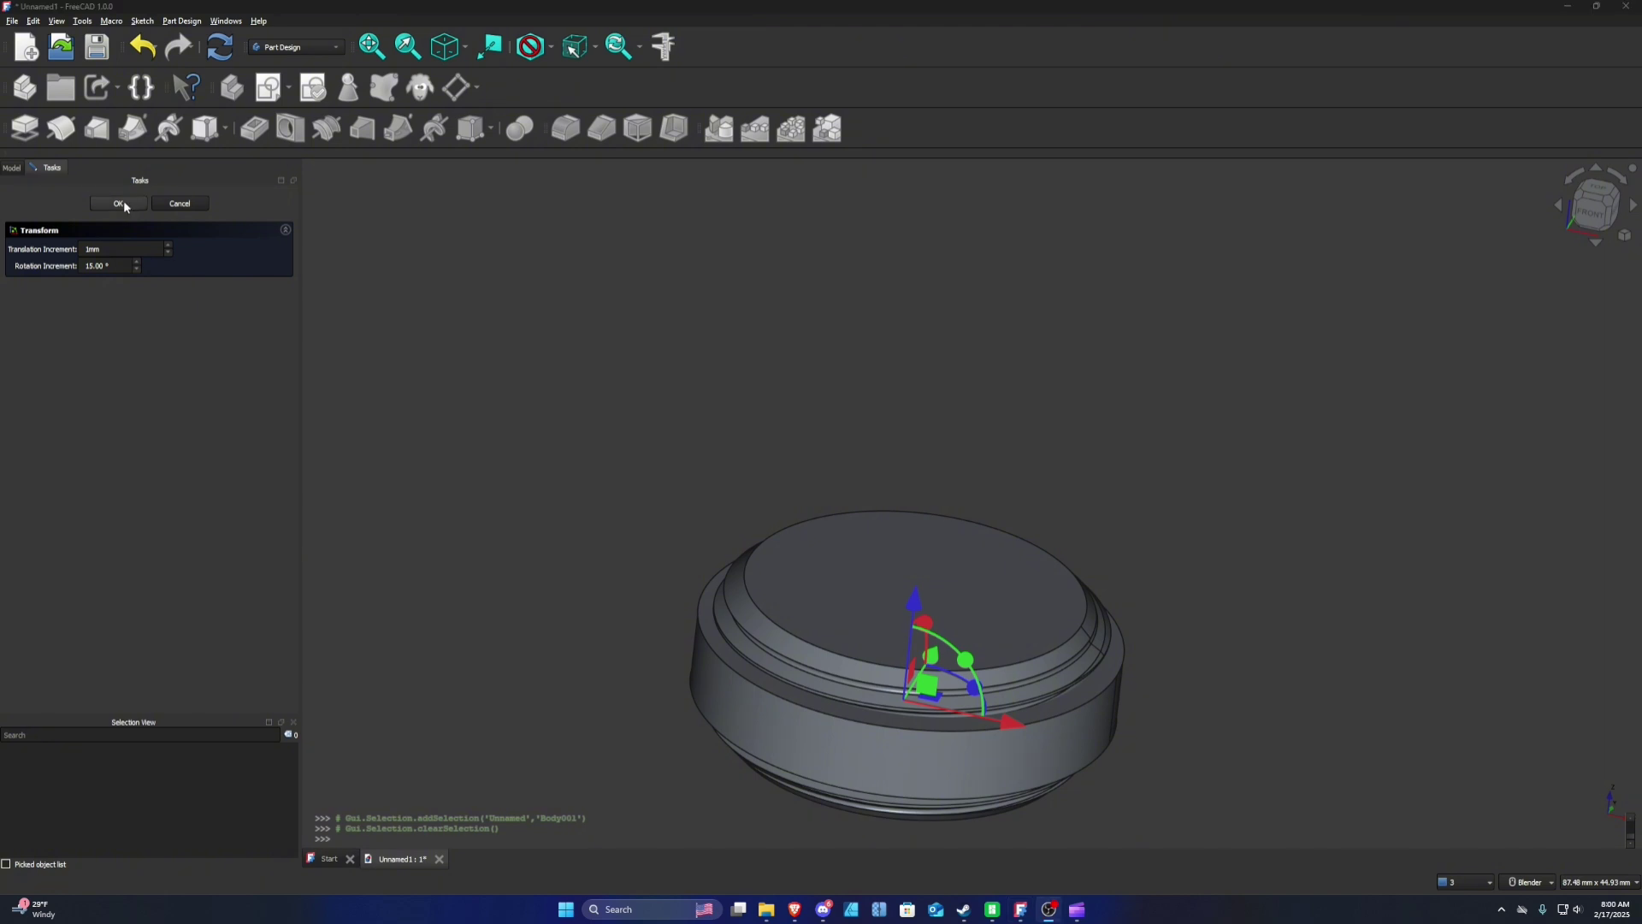
left_click(119, 203)
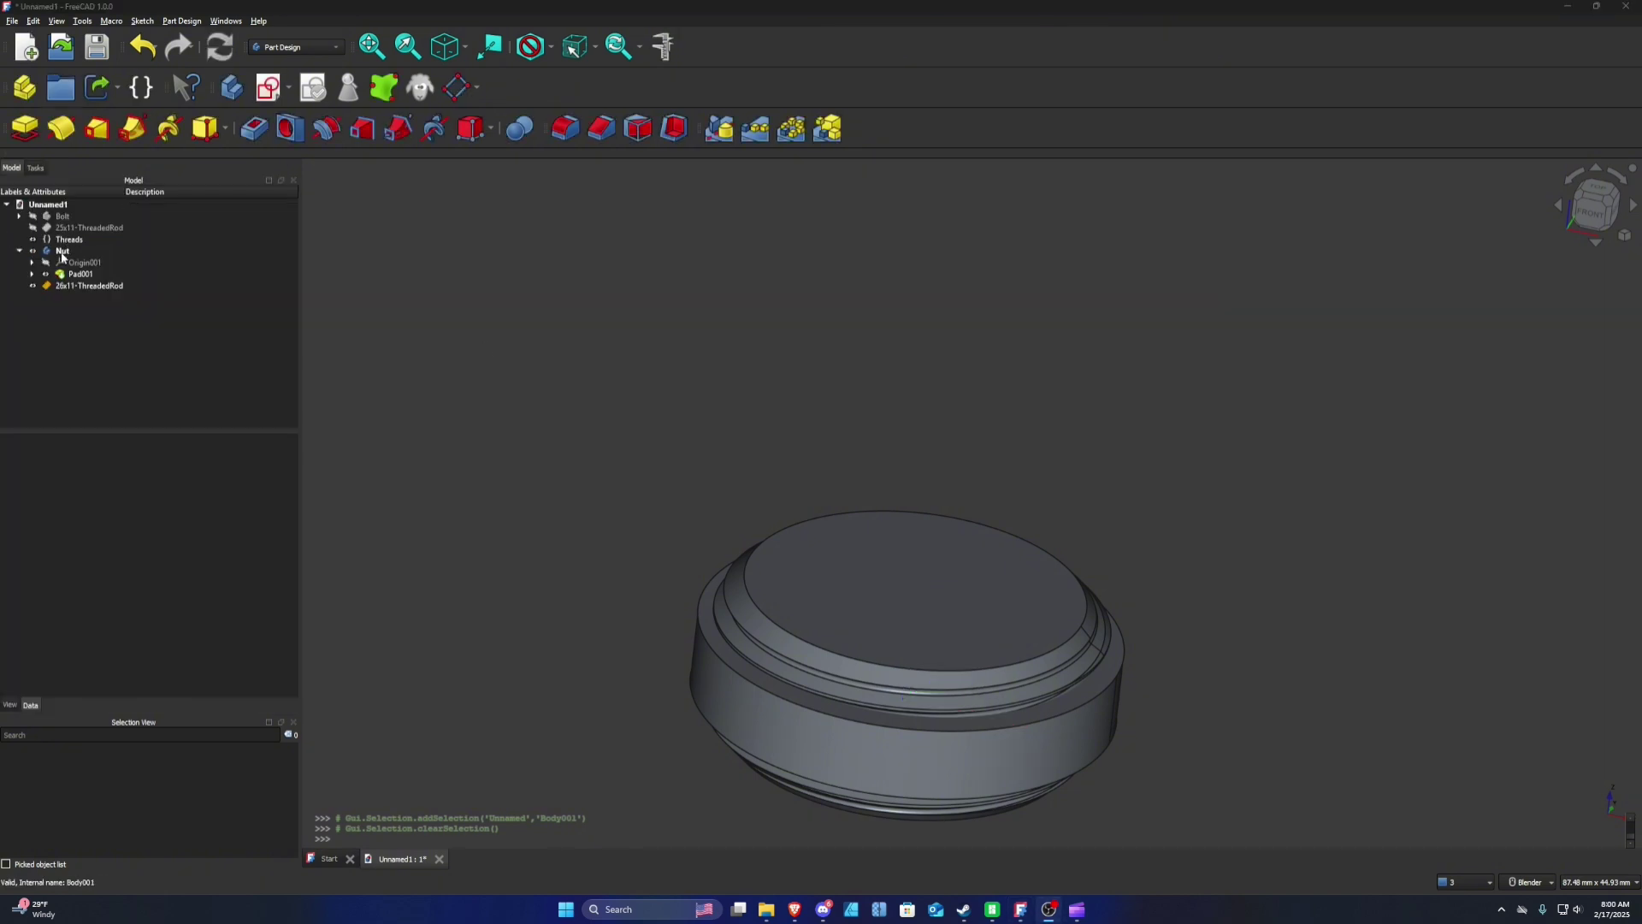
Step: Select the Nut body and the 26x11-ThreadedRod, then switch to the Part workbench
left_click(63, 253)
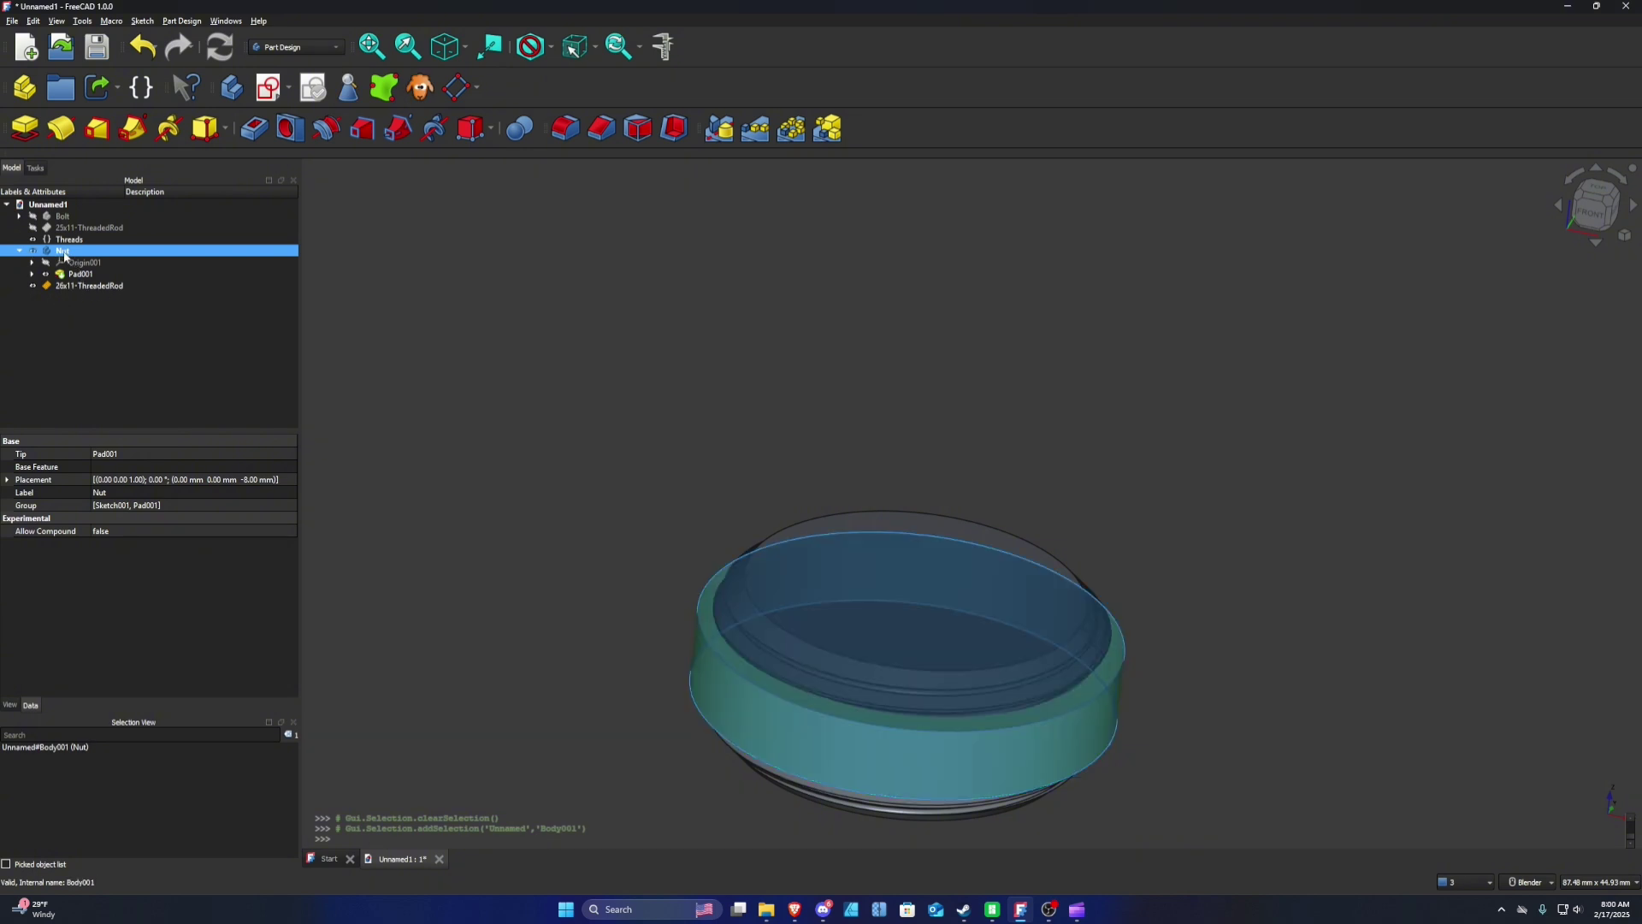
left_click(103, 287, "ctrl")
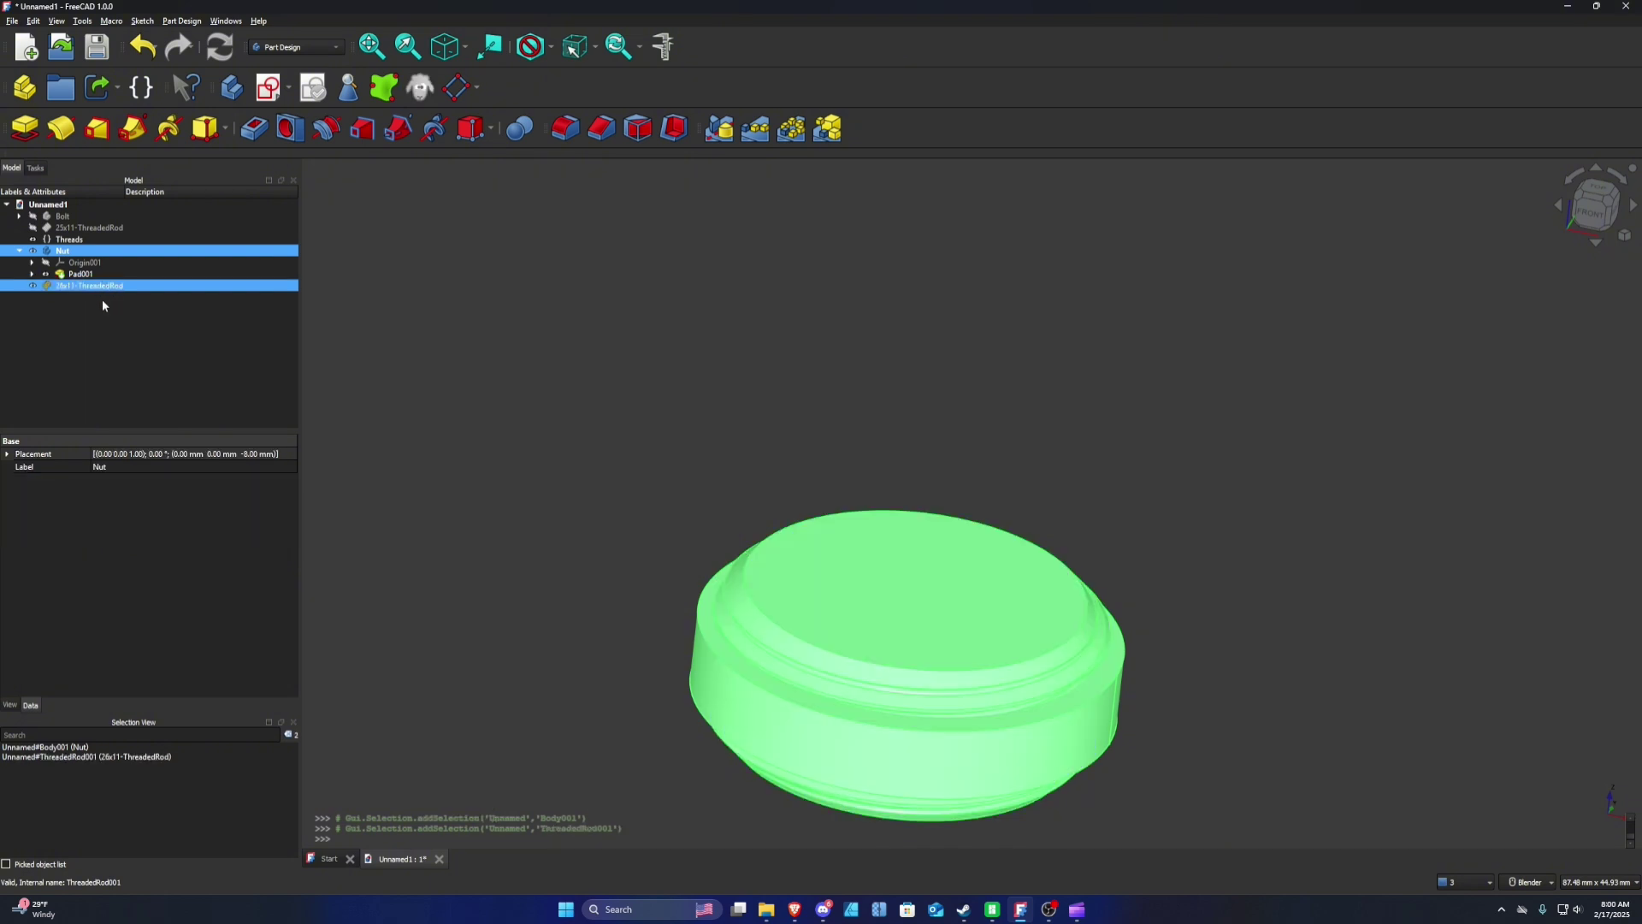
left_click(300, 49)
left_click(276, 142)
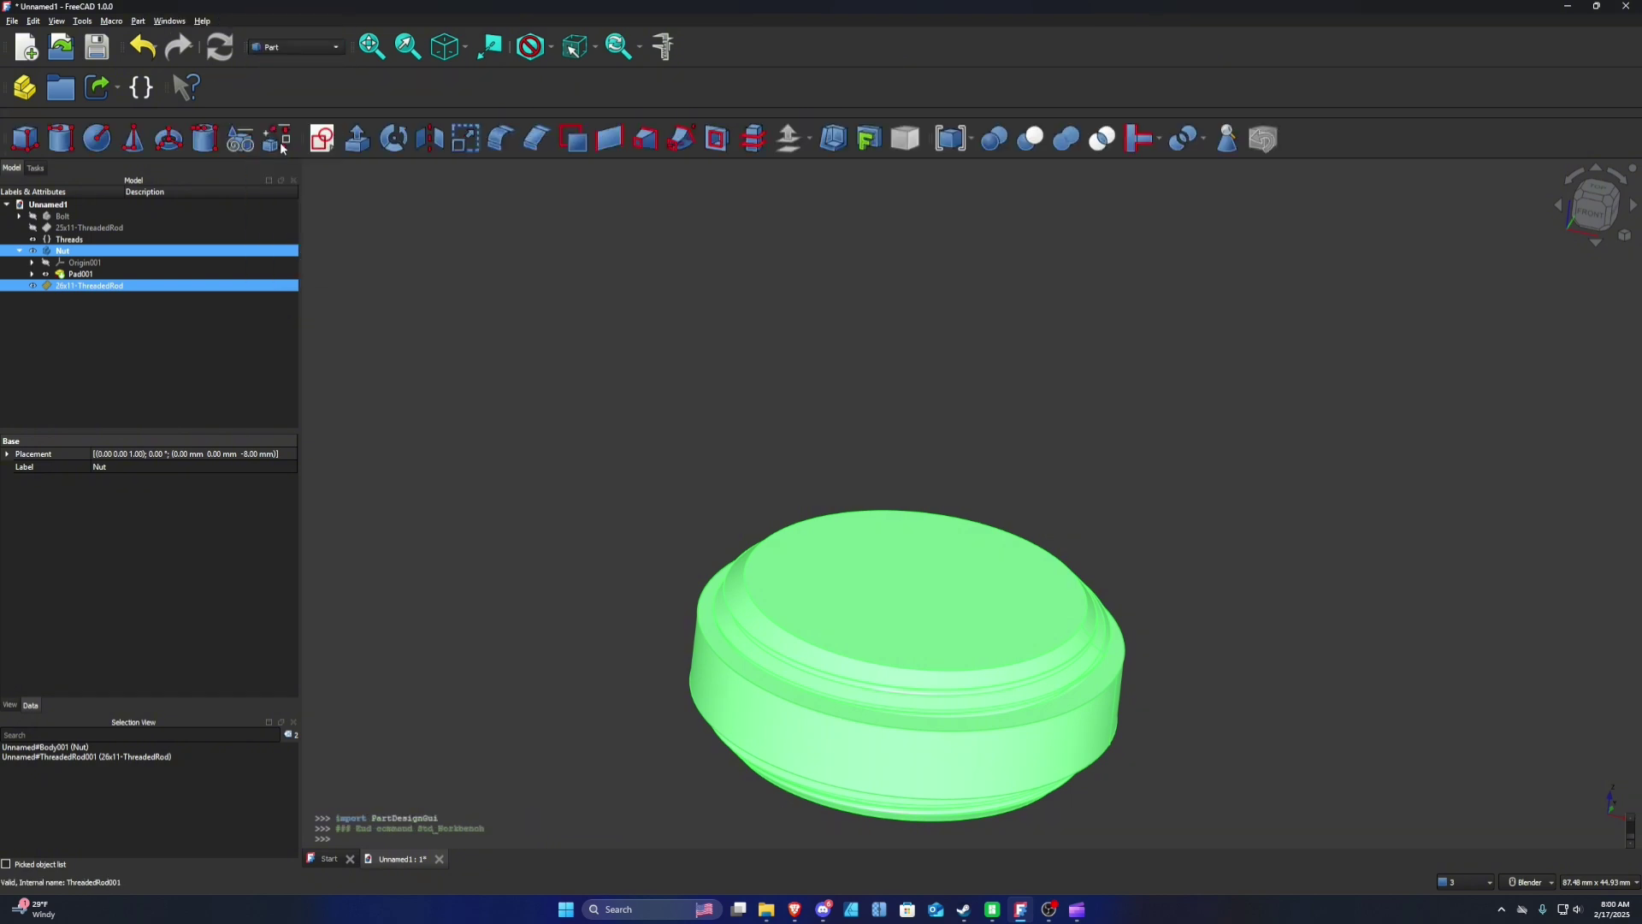
Step: Cut the threaded rod out of the nut and make the Bolt visible again
left_click(1031, 151)
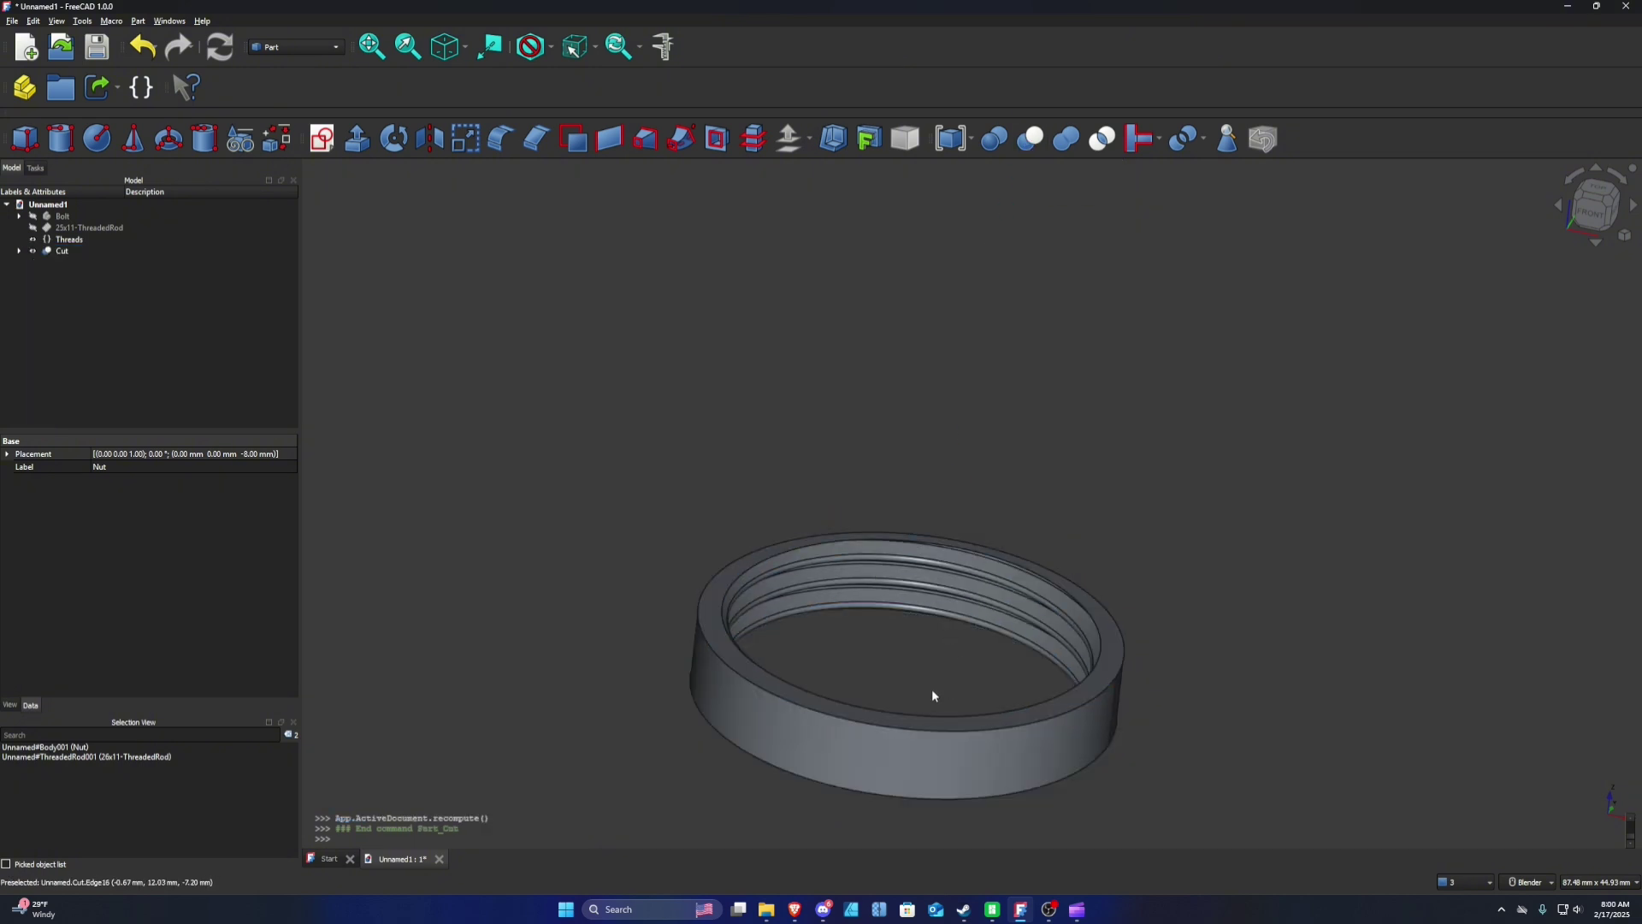
middle_click_drag(894, 660, 804, 564)
left_click(32, 217)
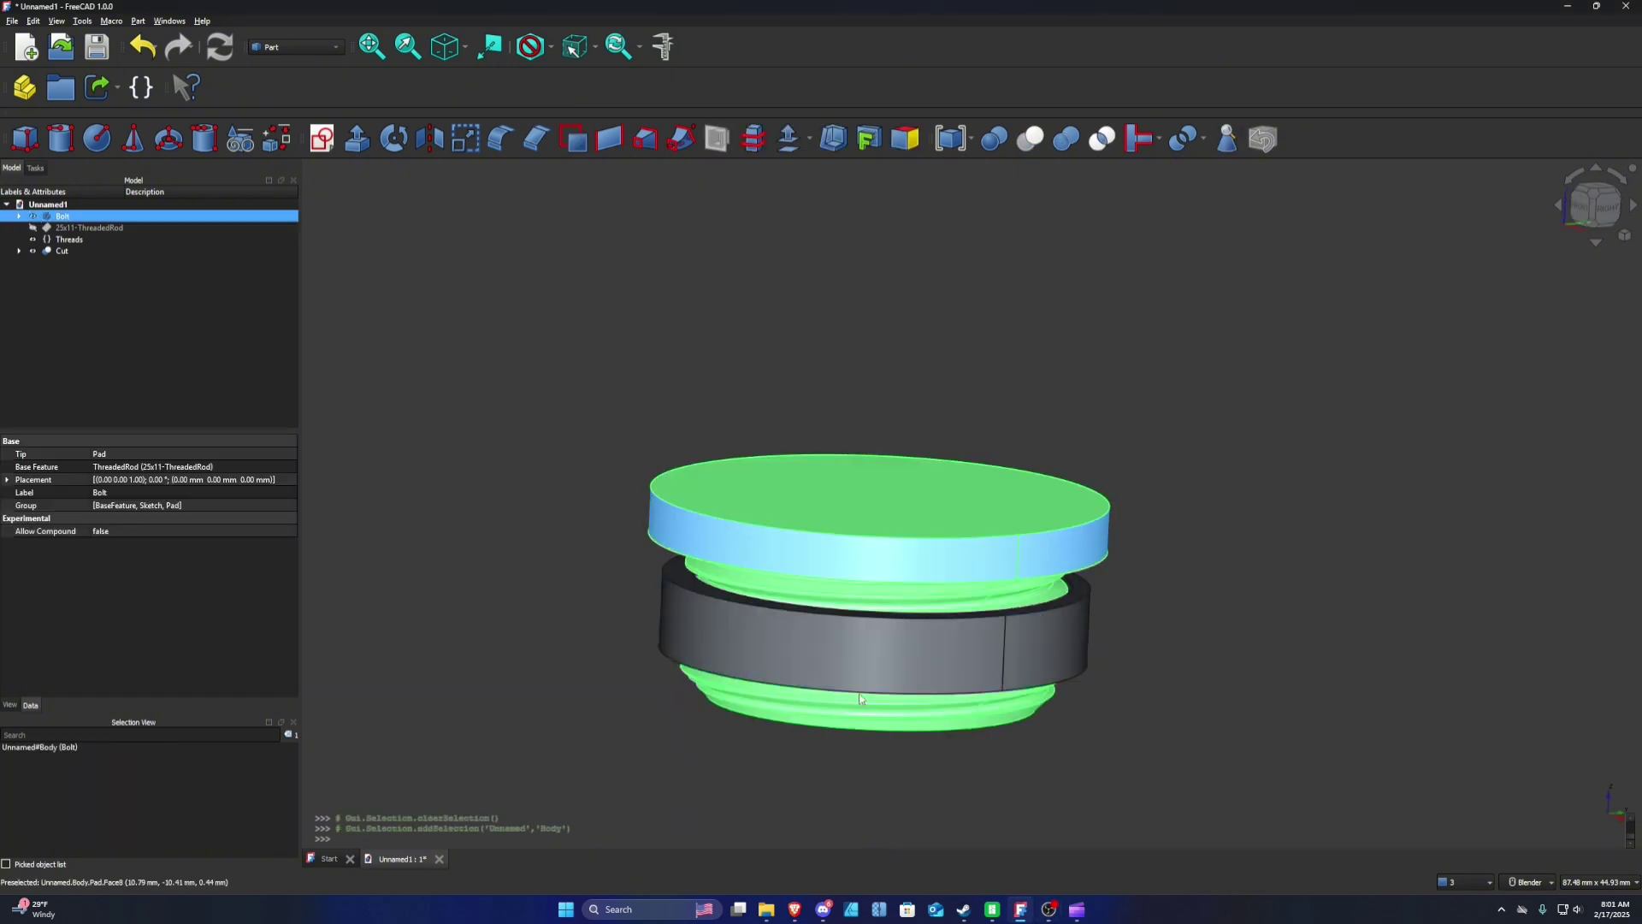
middle_click_drag(1161, 627, 882, 686)
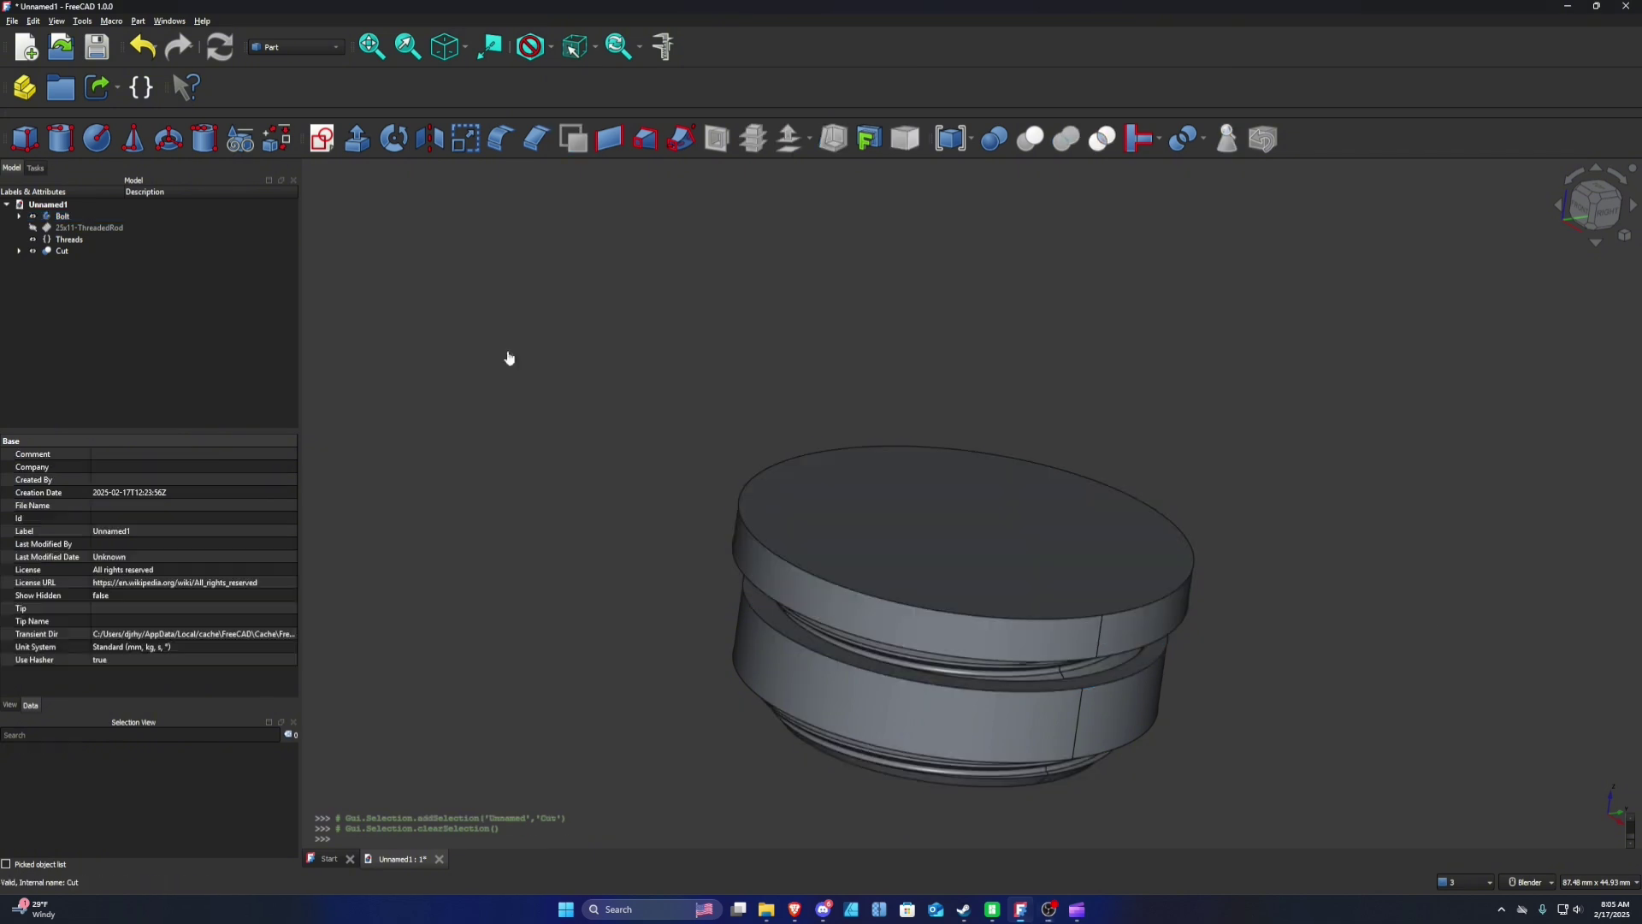
Step: Export the Bolt body as an STL file into the Threads folder
left_click(64, 216)
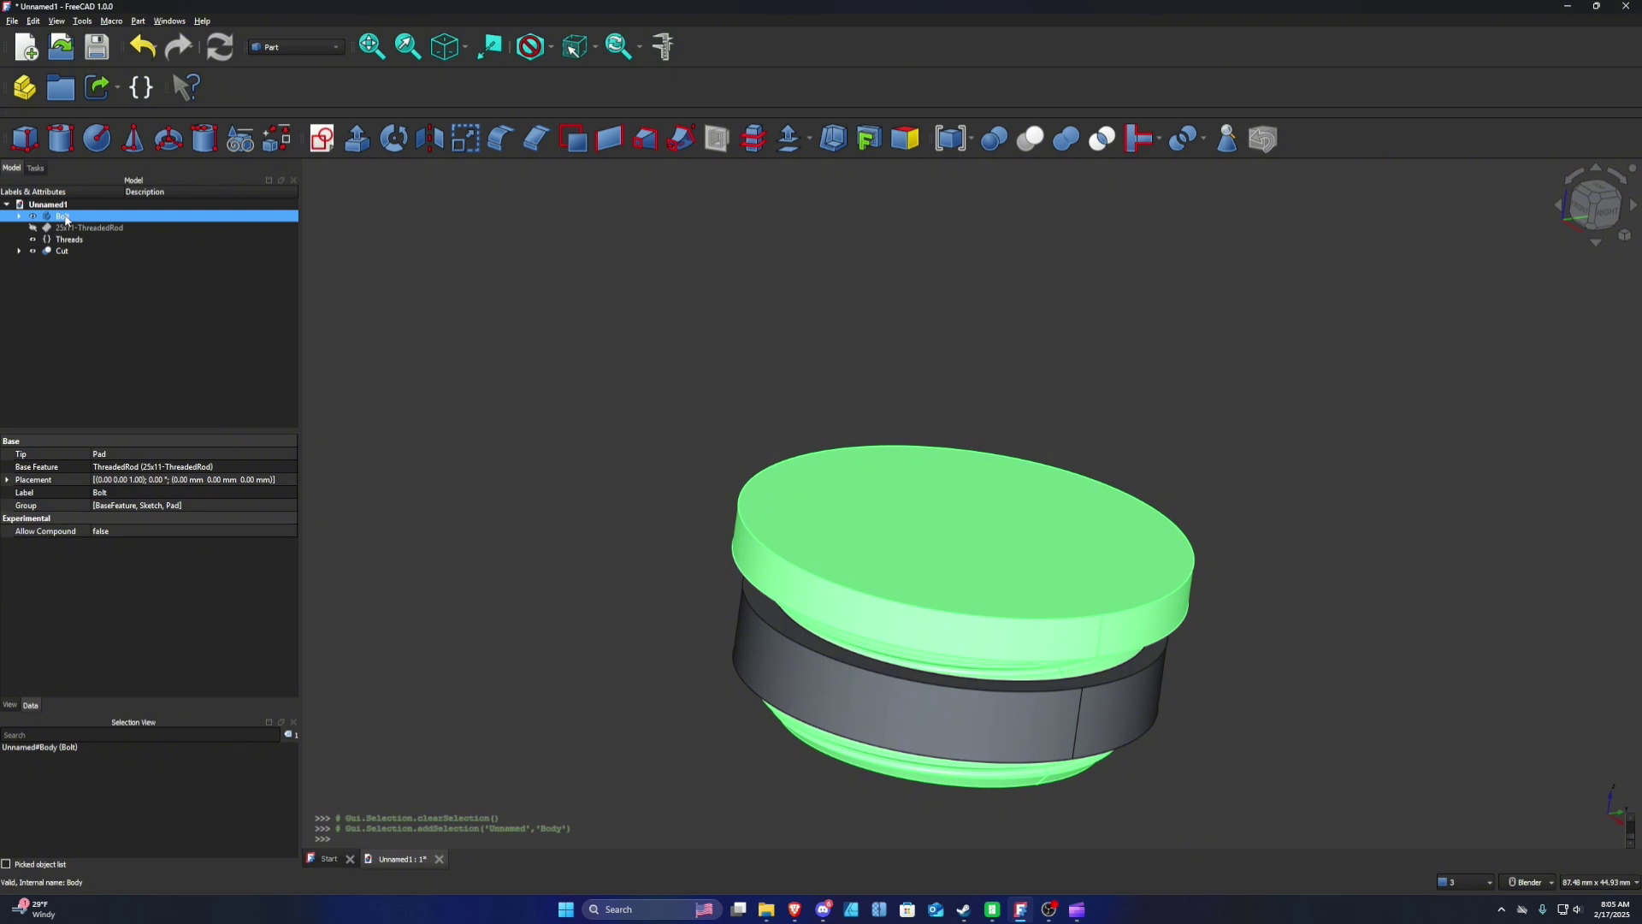
left_click(12, 20)
left_click(36, 209)
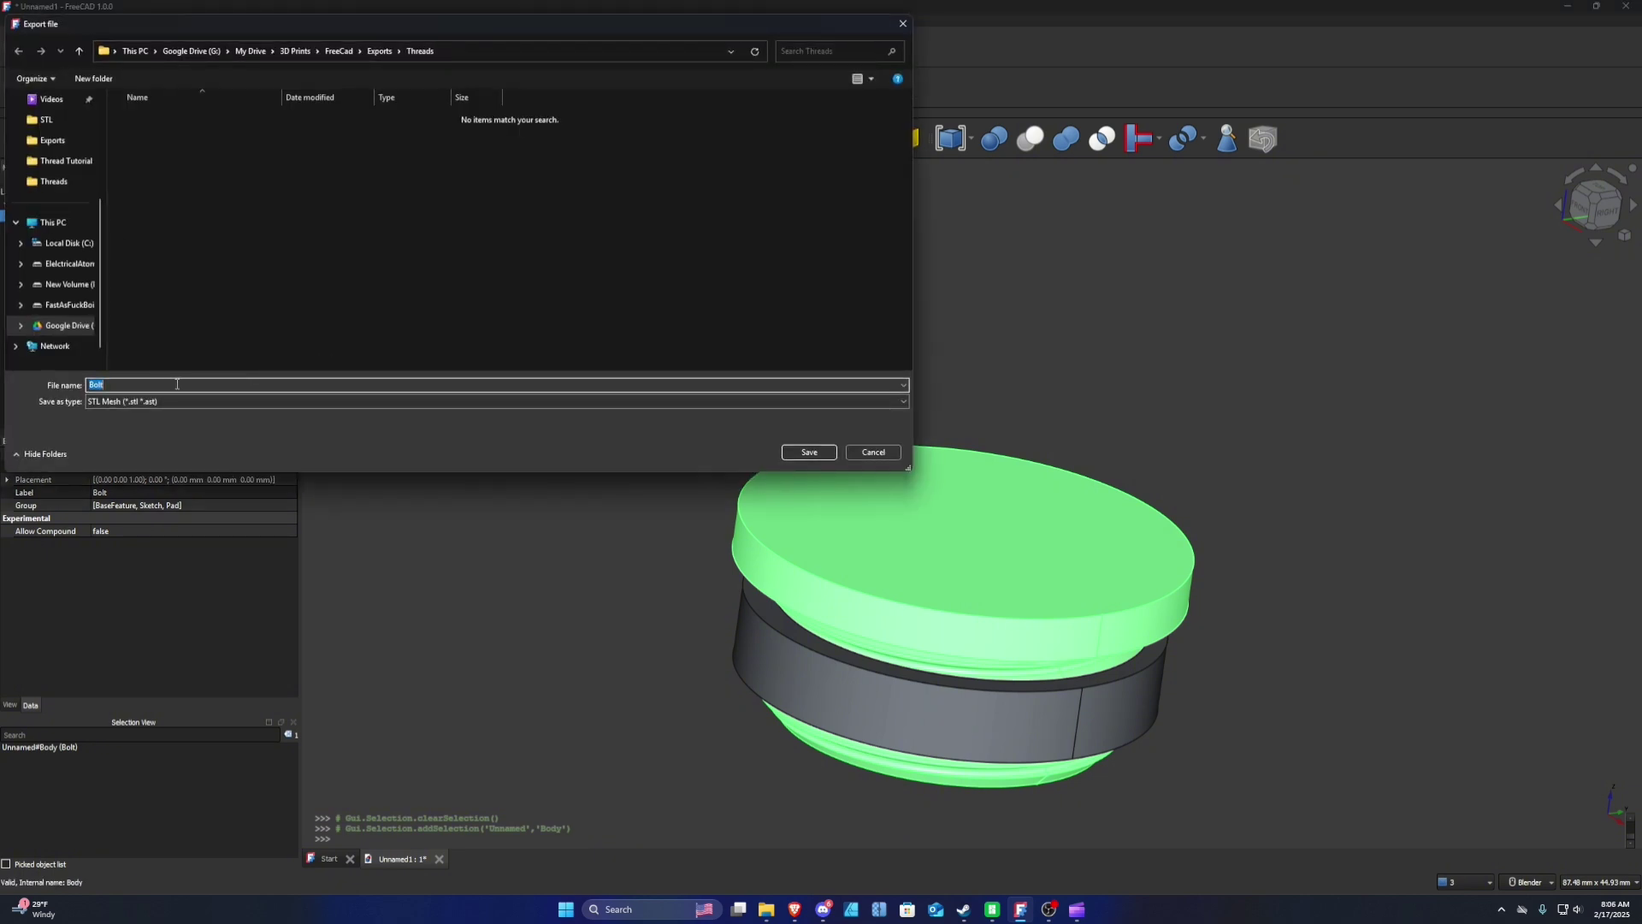
left_click(811, 451)
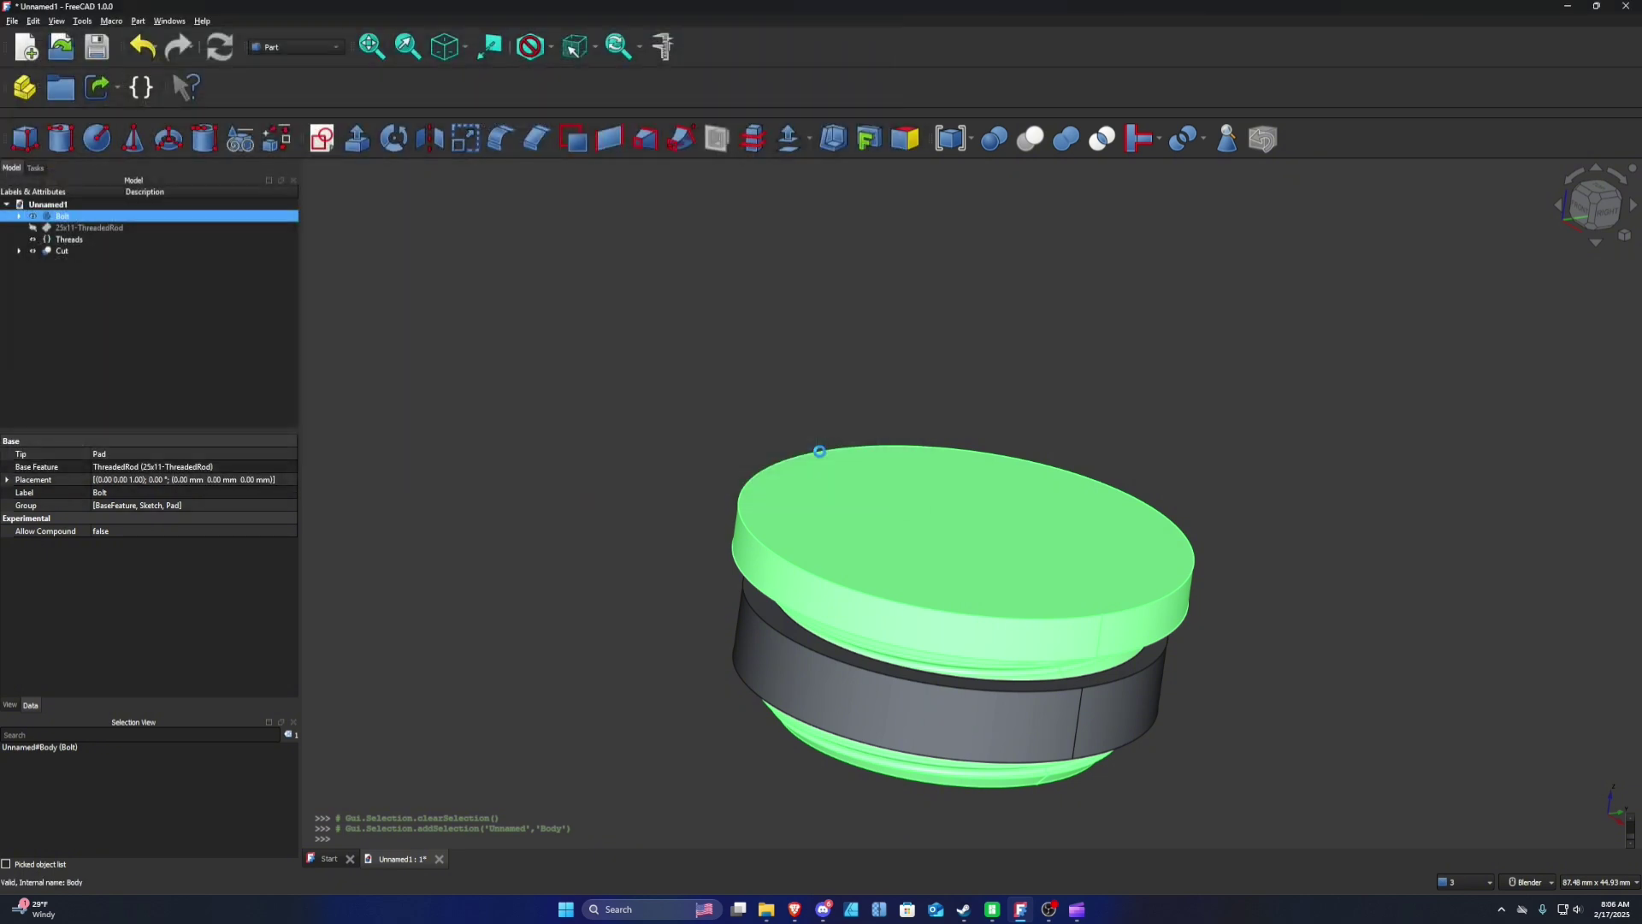
Step: Export the Cut nut as an STL named 'Nut' and switch to Bambu Studio
left_click(62, 252)
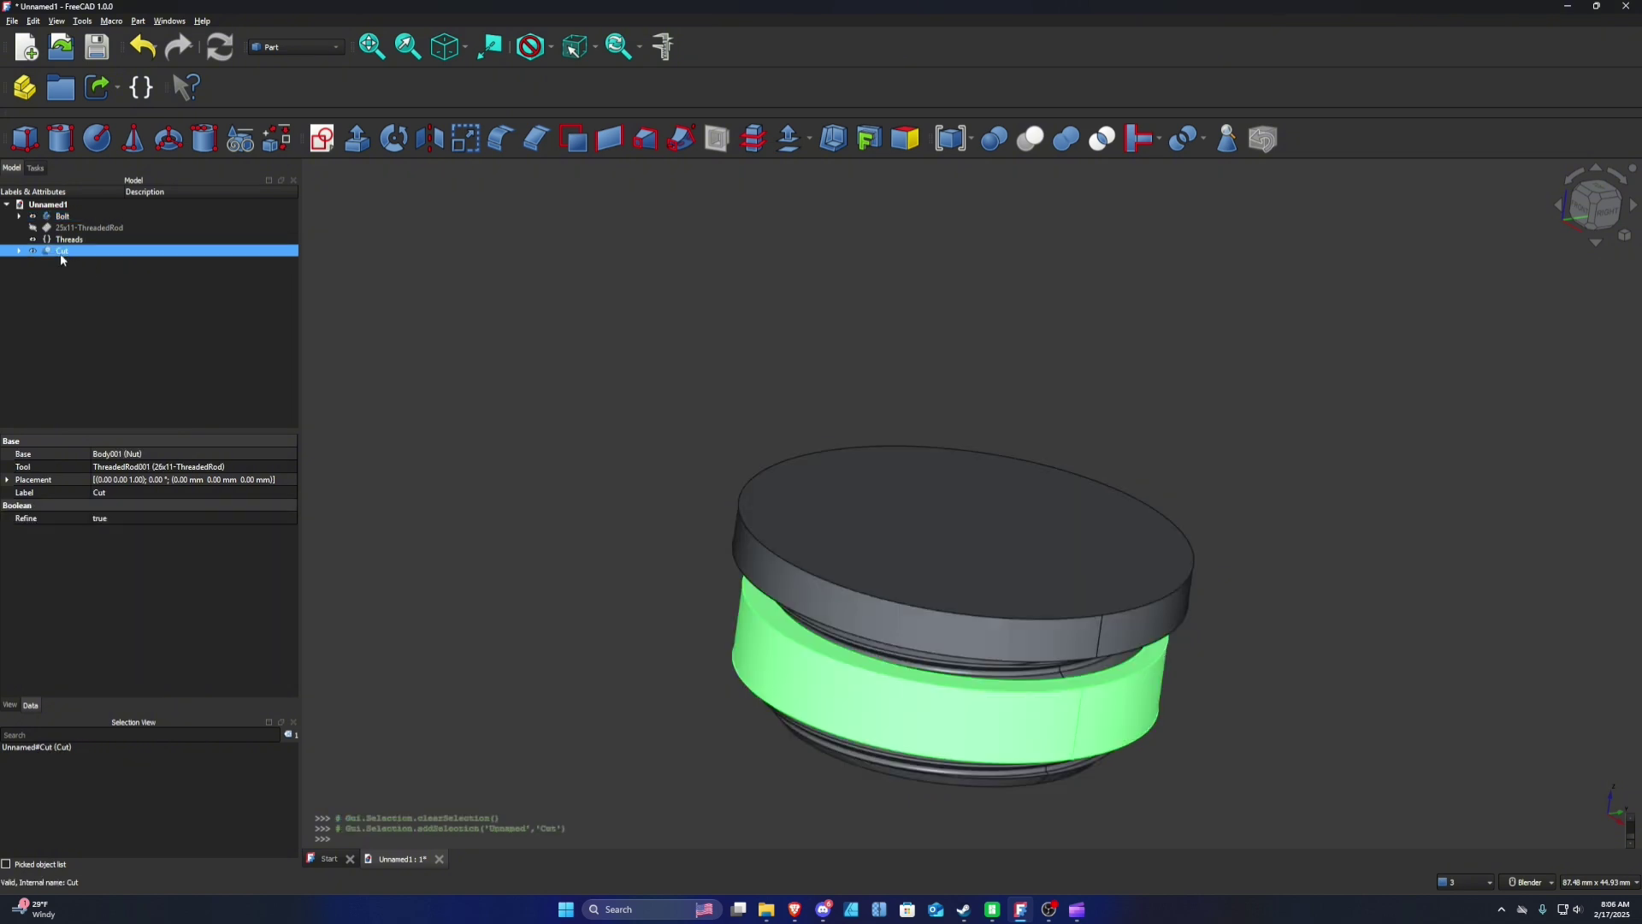
key("ctrl+e")
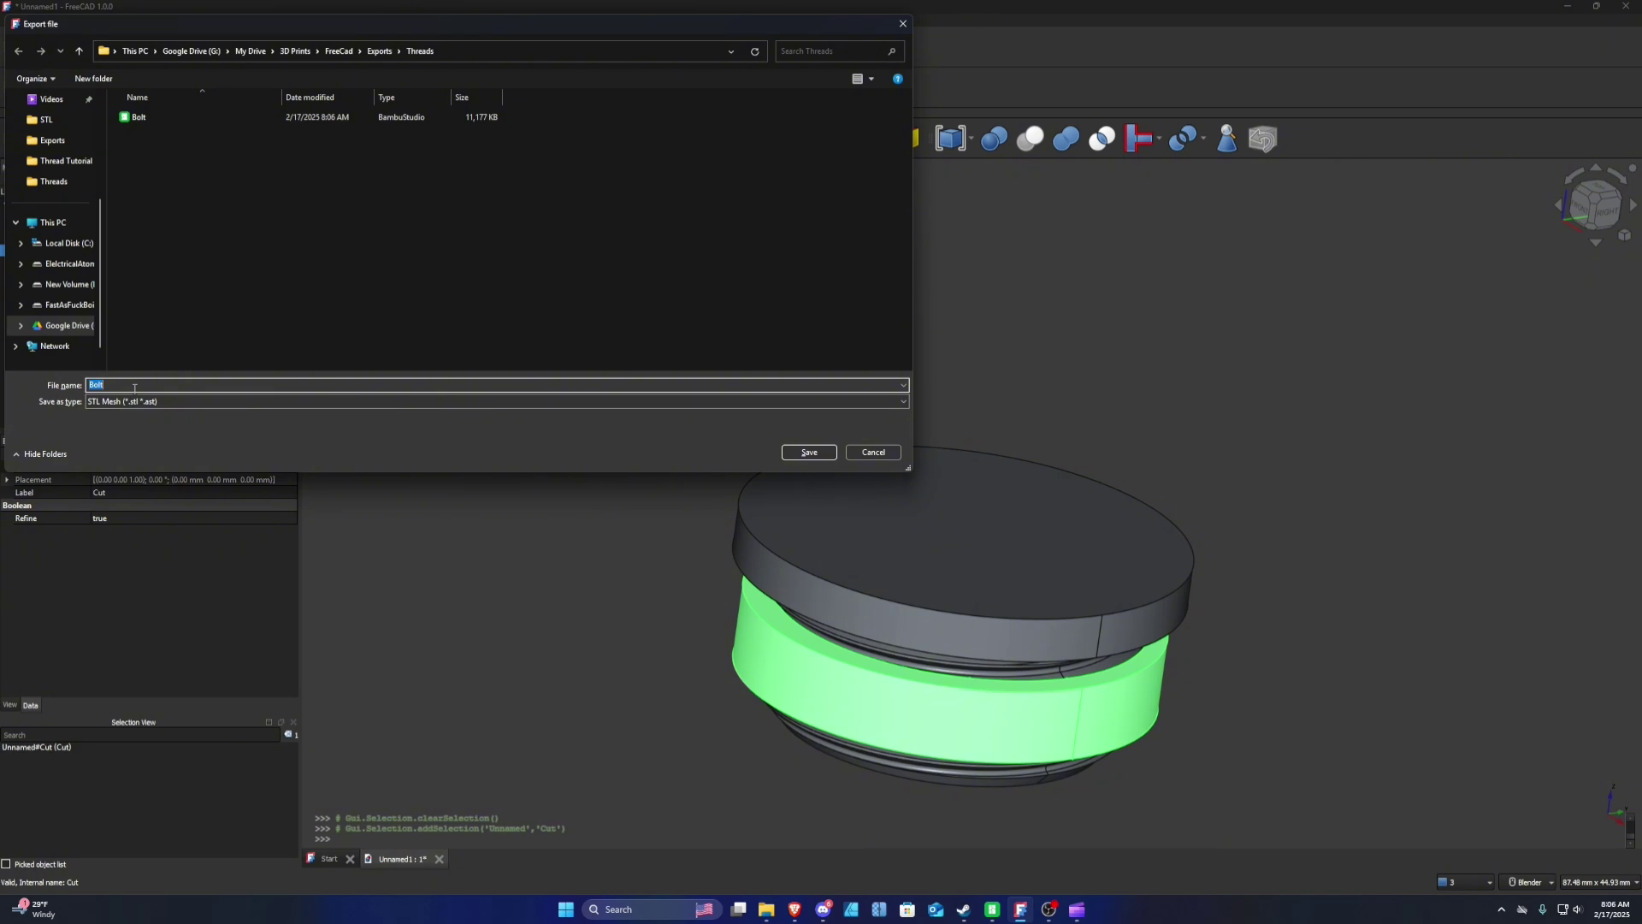
type("Nut")
key("Return")
key("alt+Tab")
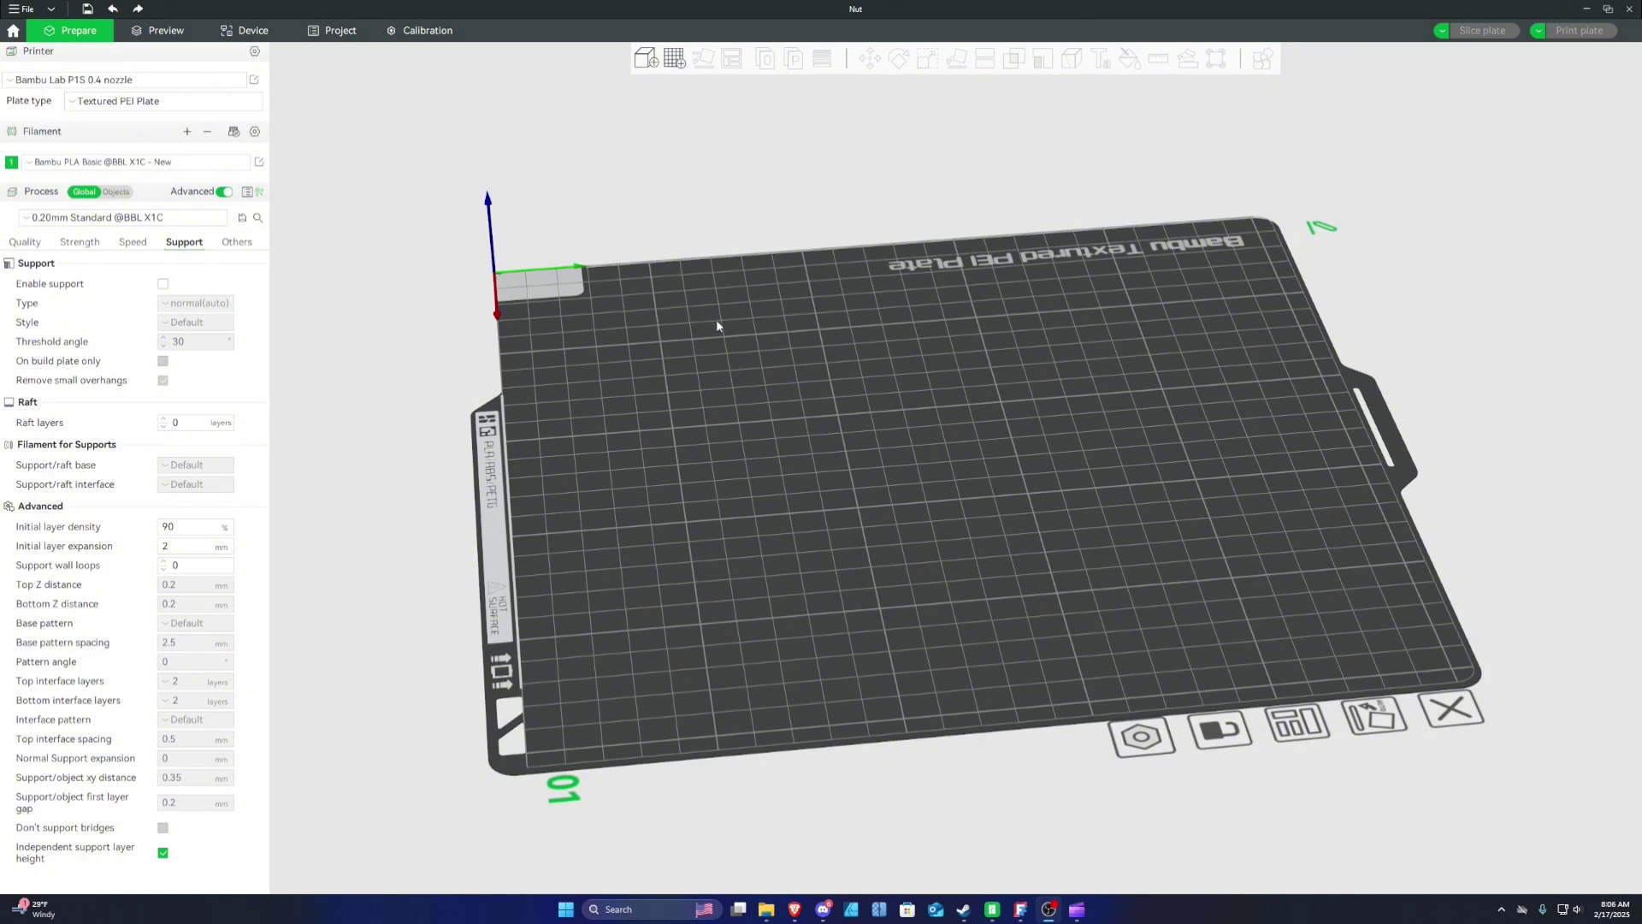
Step: Import the Bolt and Nut STLs as separate objects and drag the bolt to the nut's right
left_click(21, 10)
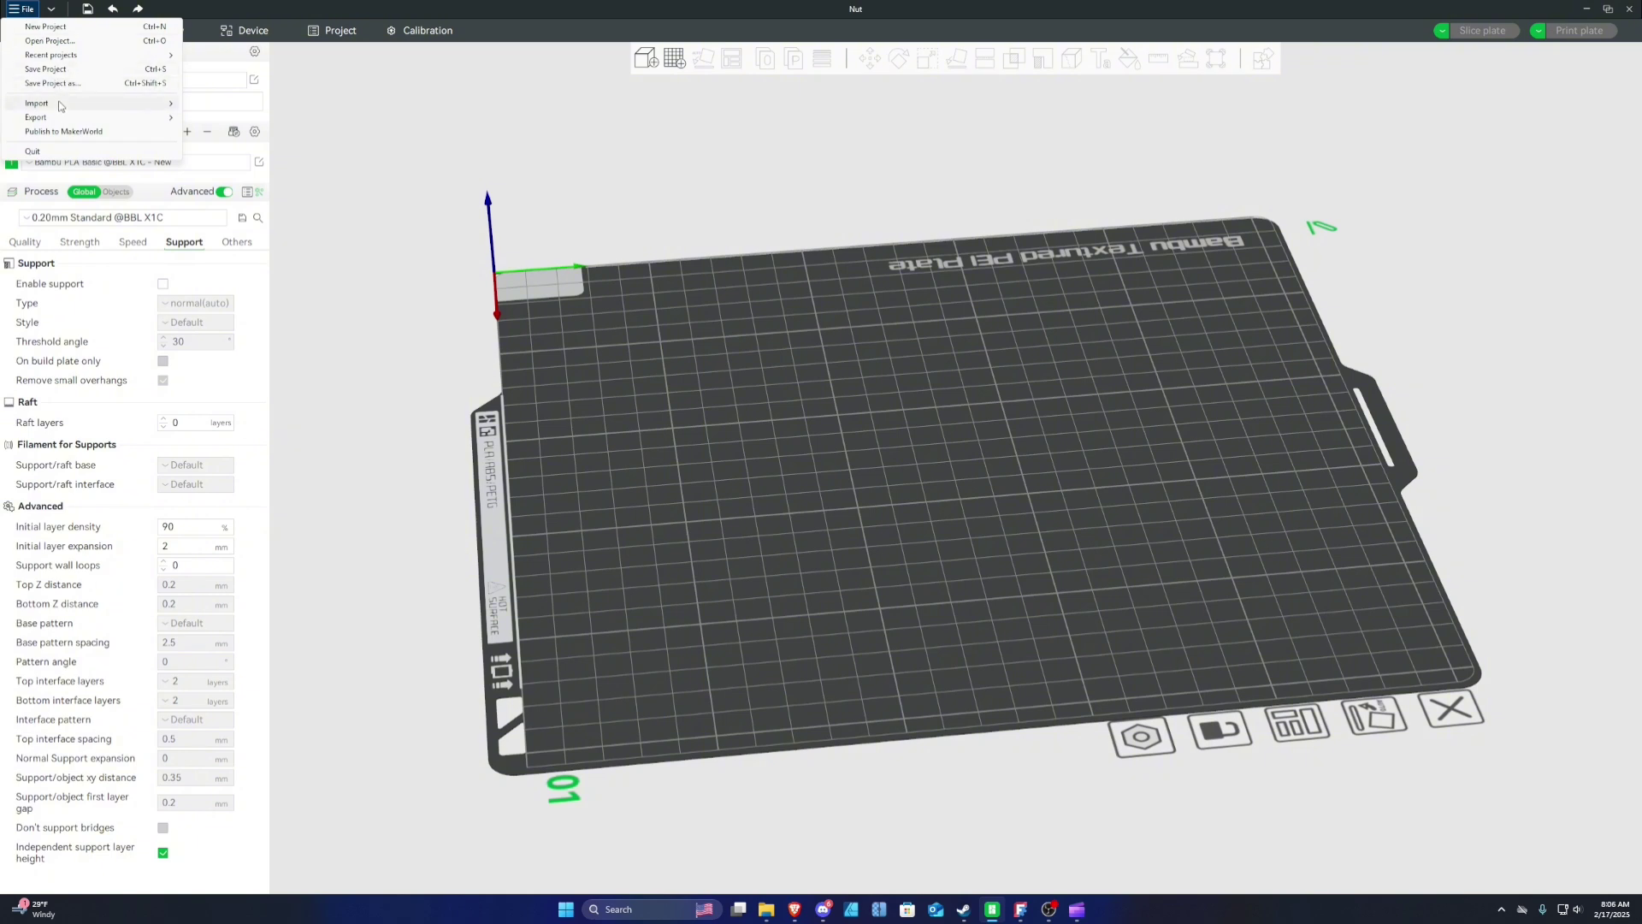
mouse_move(61, 108)
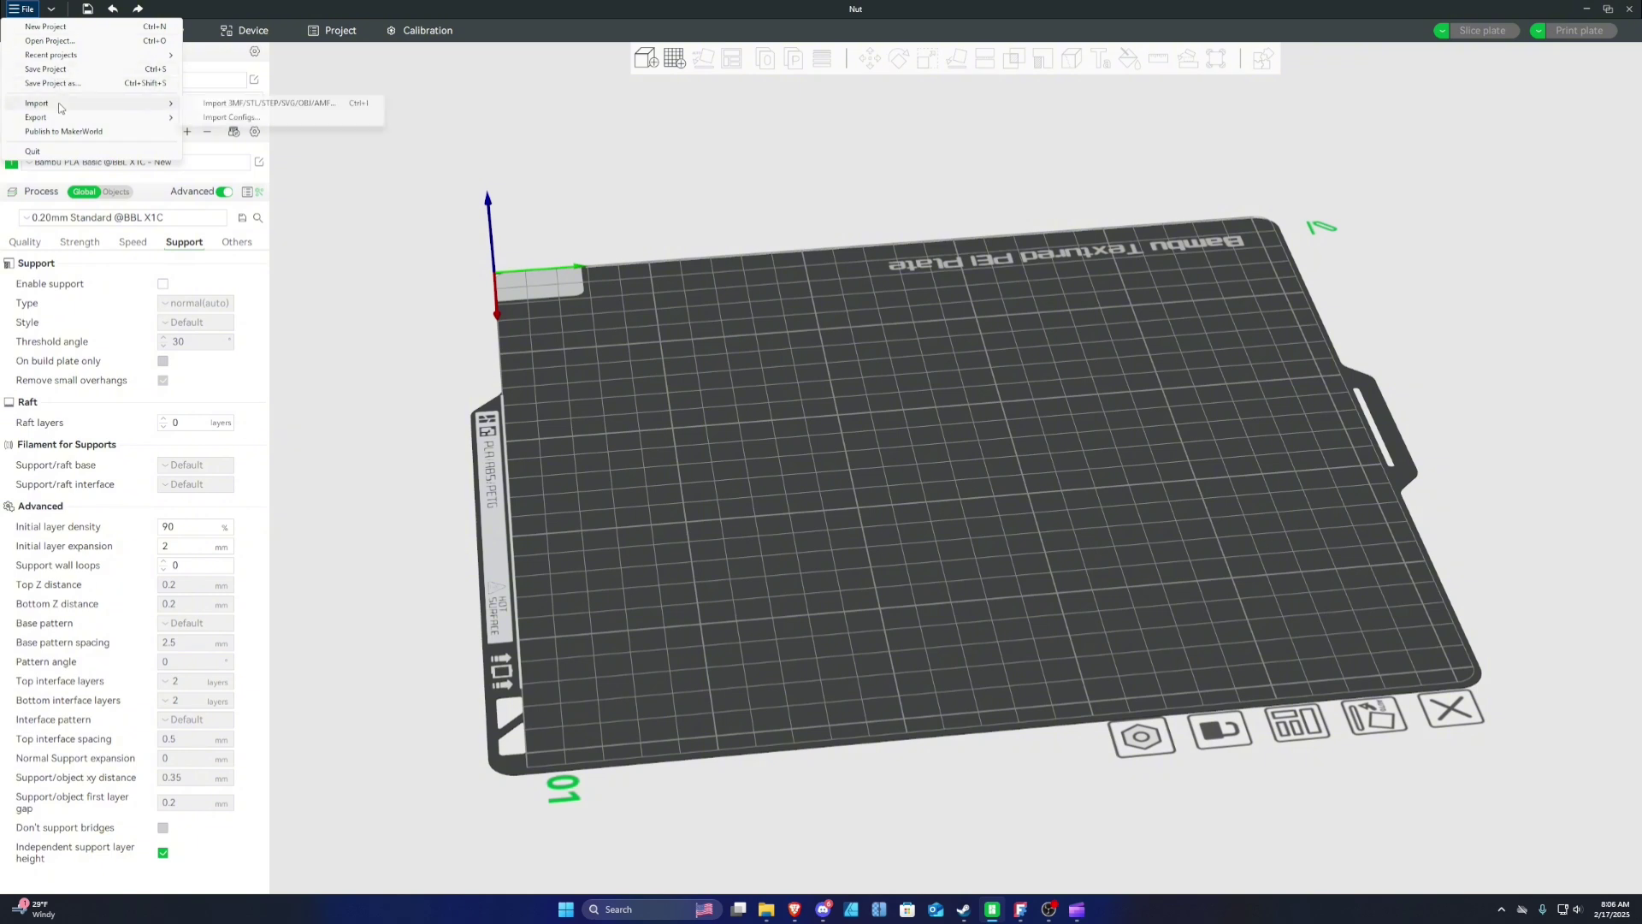
left_click(299, 104)
left_click(197, 122)
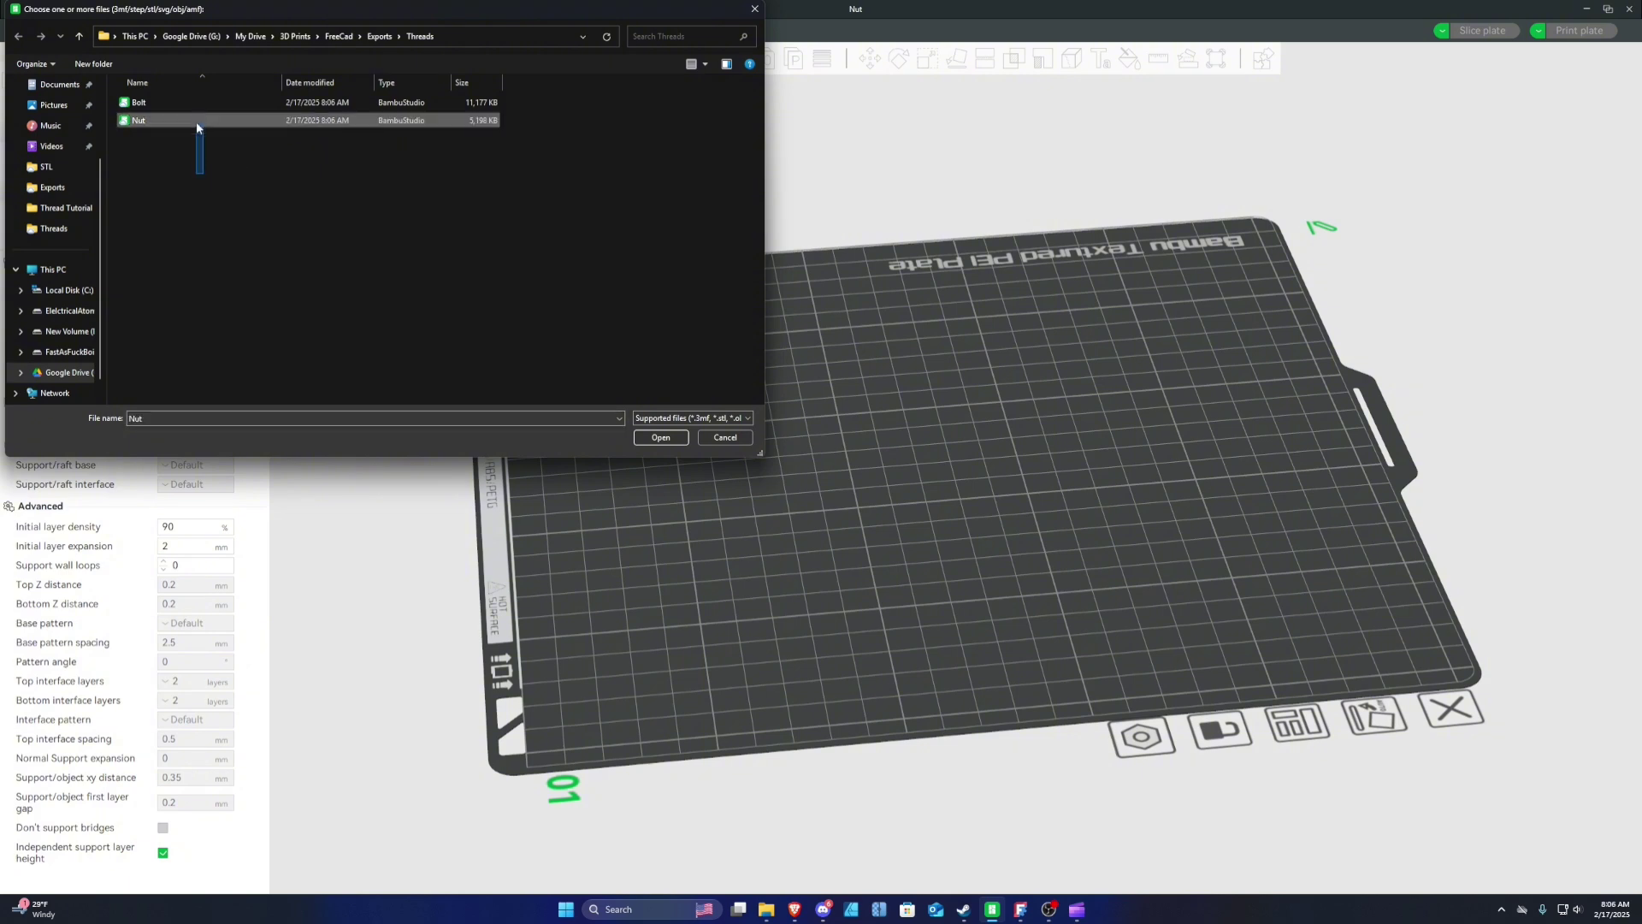
left_click(643, 437)
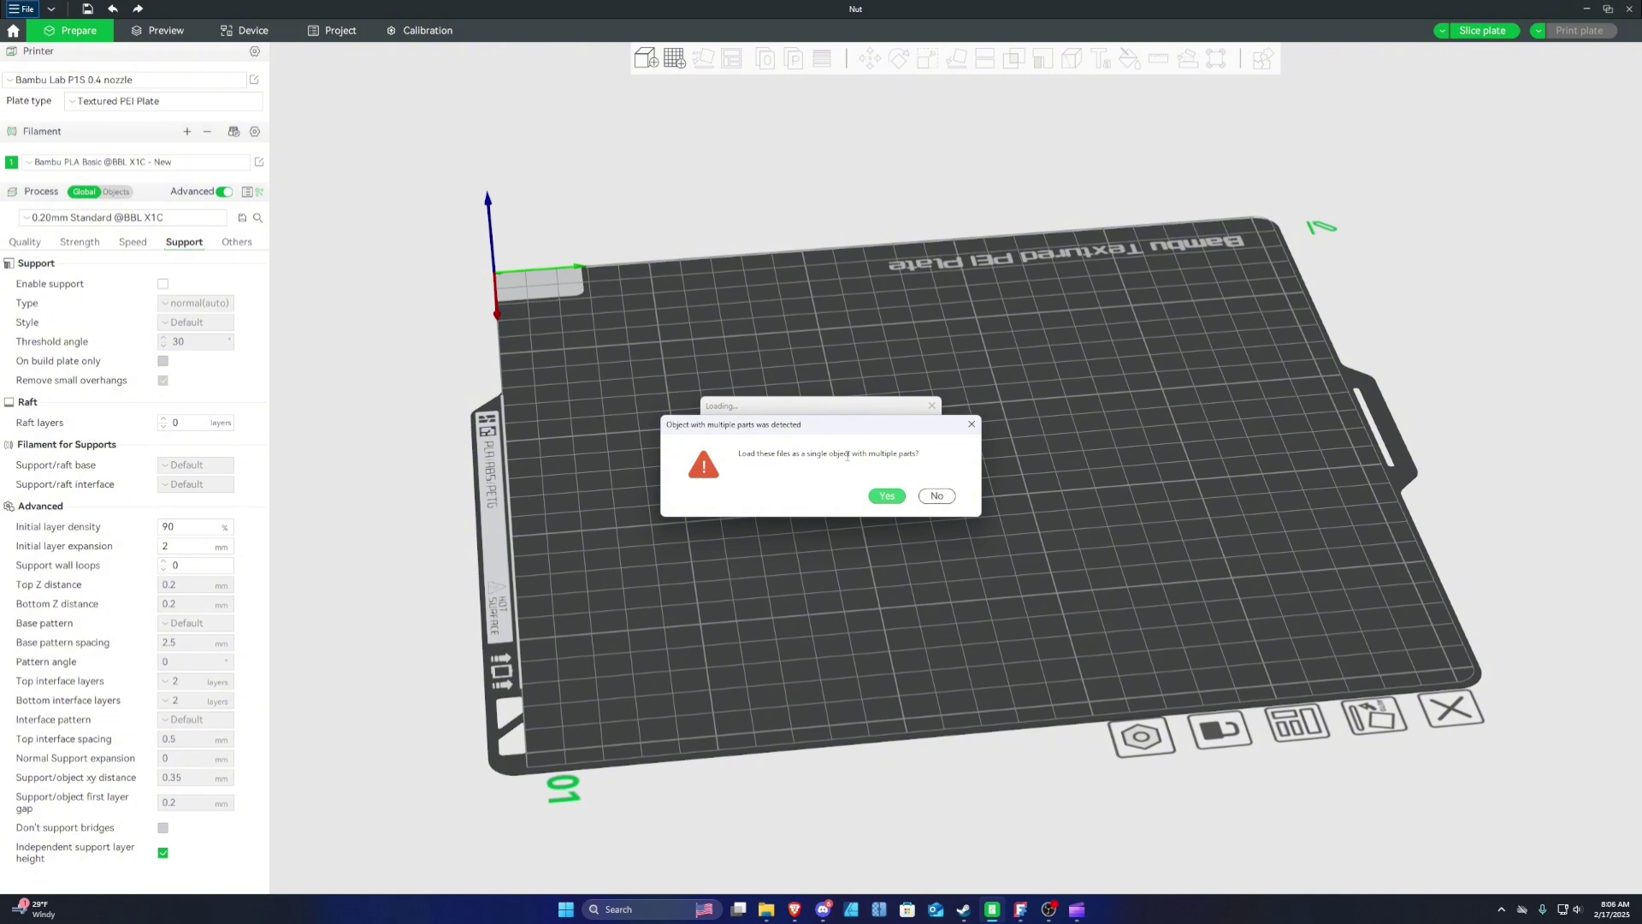
left_click(940, 498)
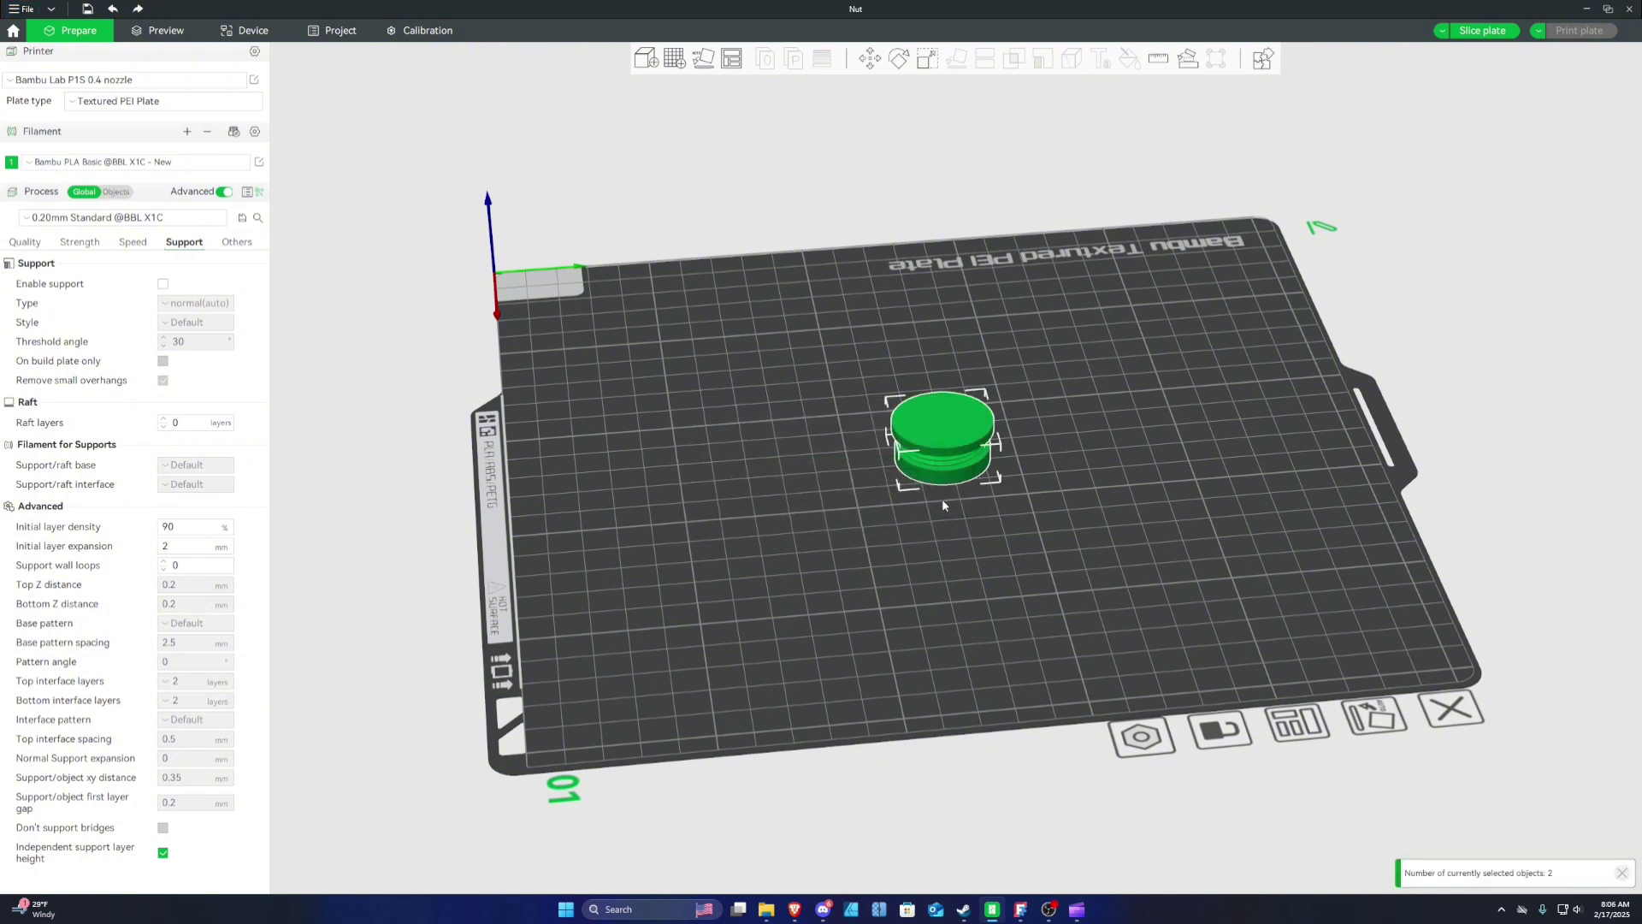
left_click_drag(936, 424, 1059, 419)
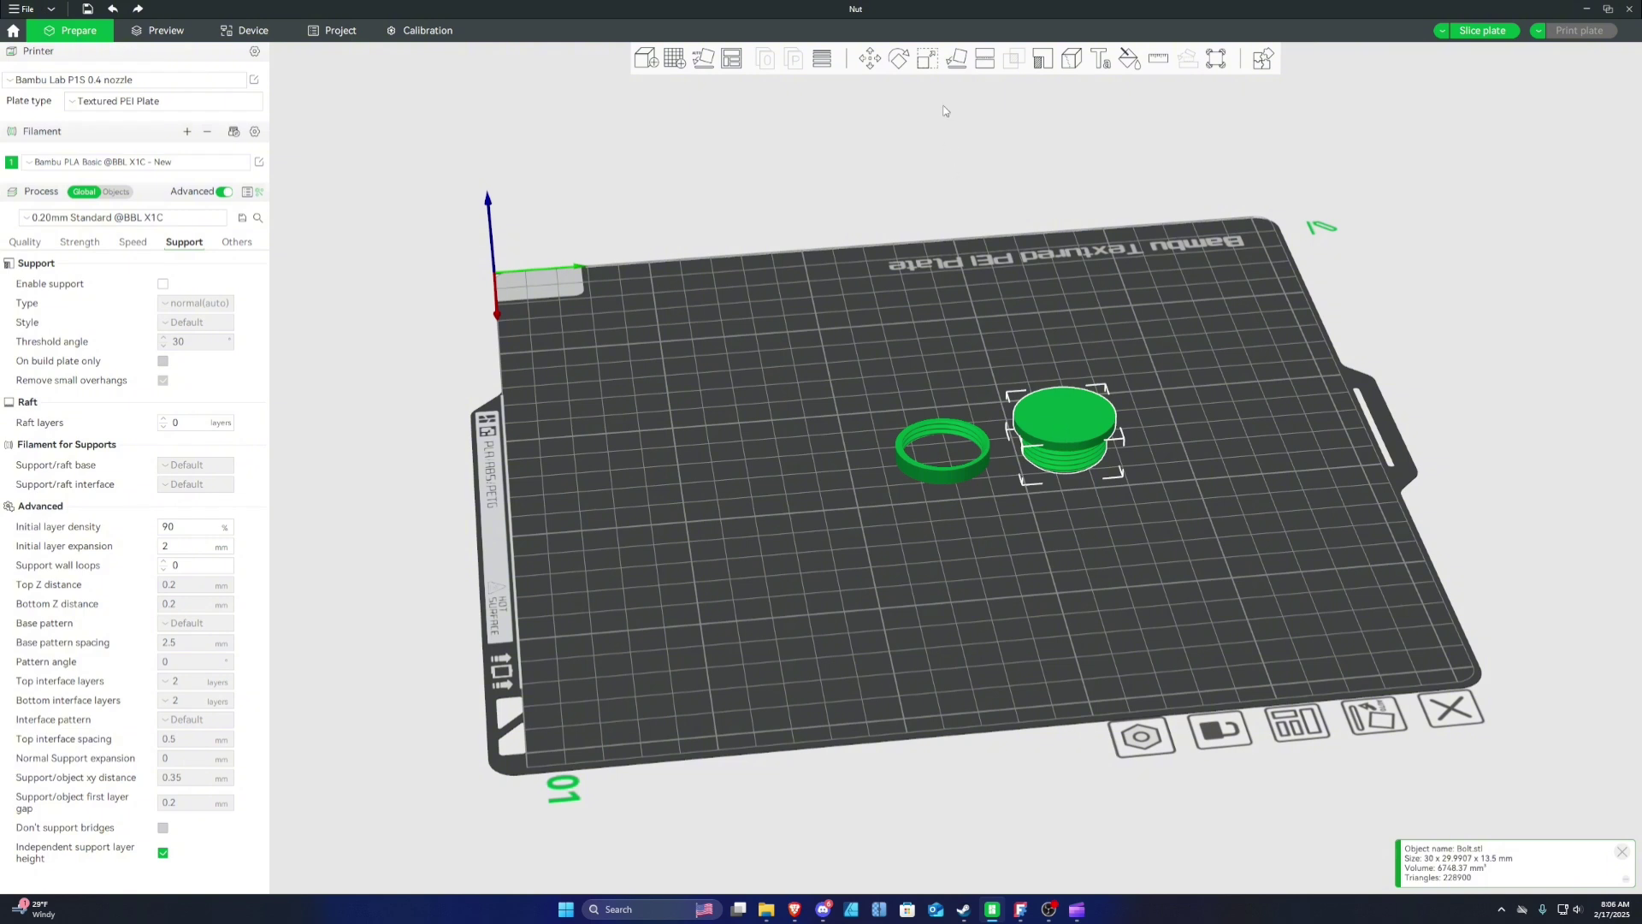
Step: Lay the bolt flat on its top face and choose the 0.16mm Optimal process preset
key("f")
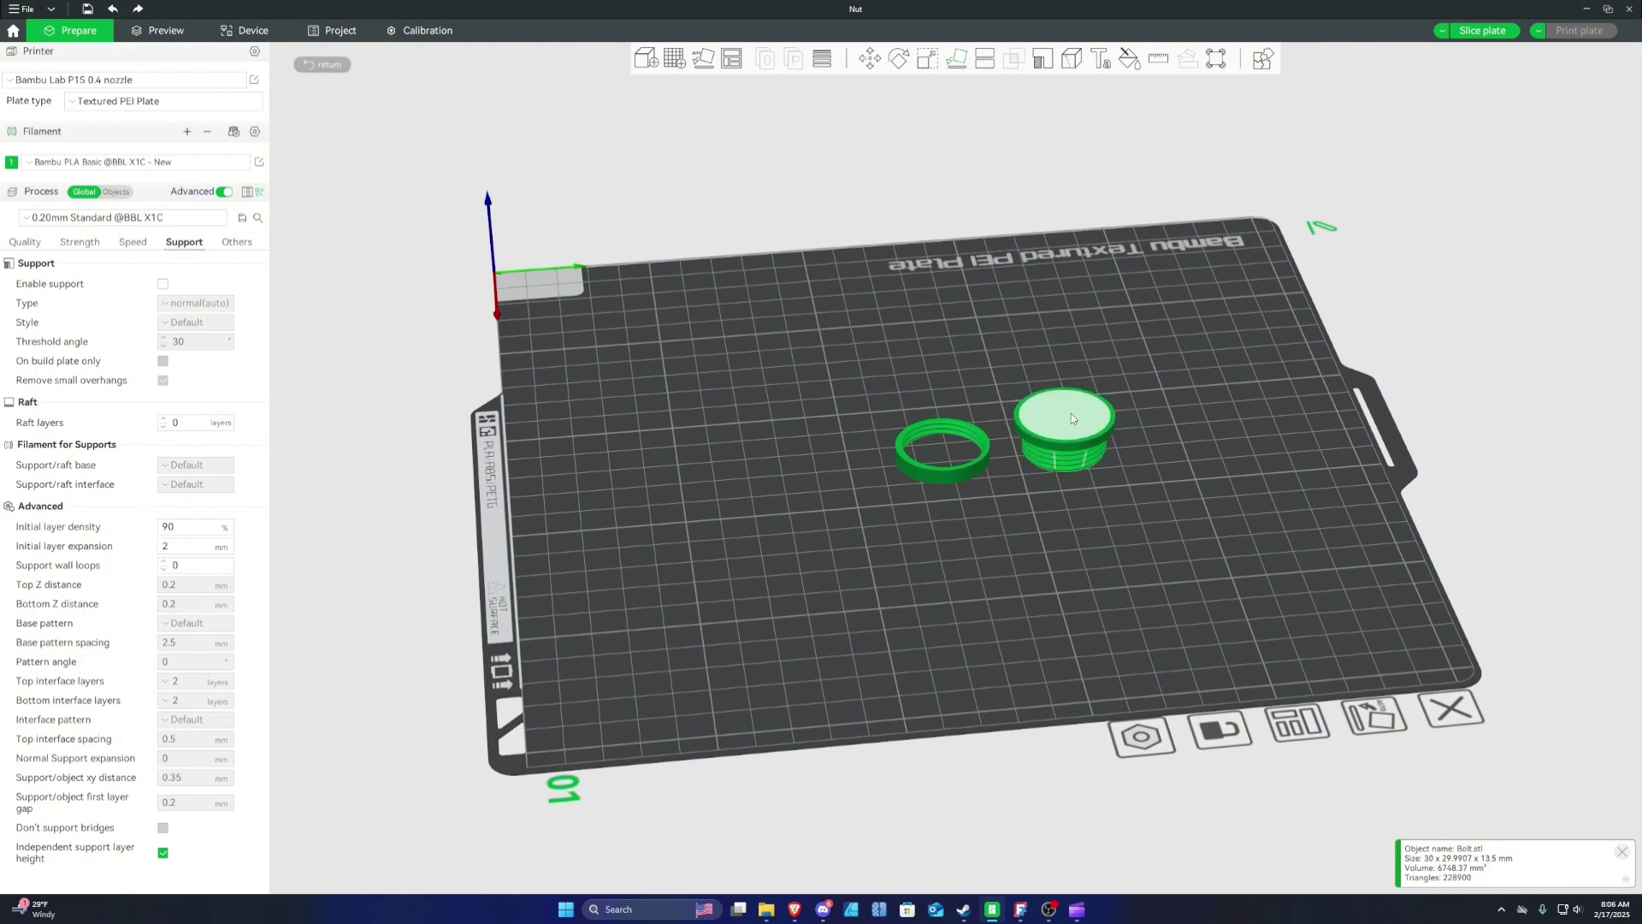
left_click(1070, 413)
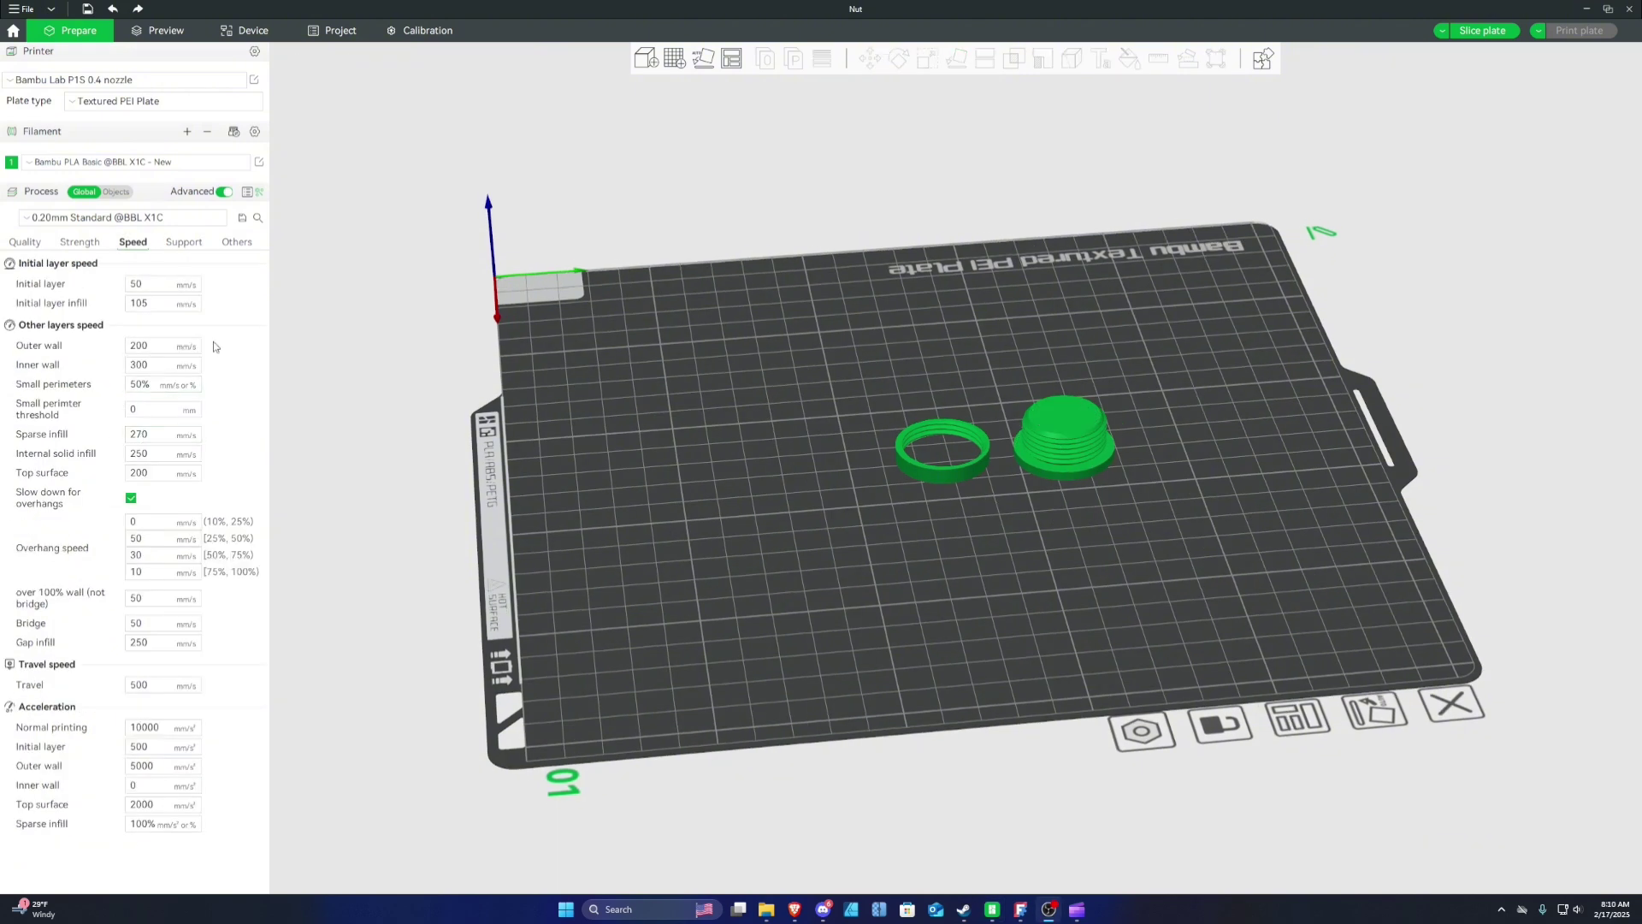
left_click(161, 221)
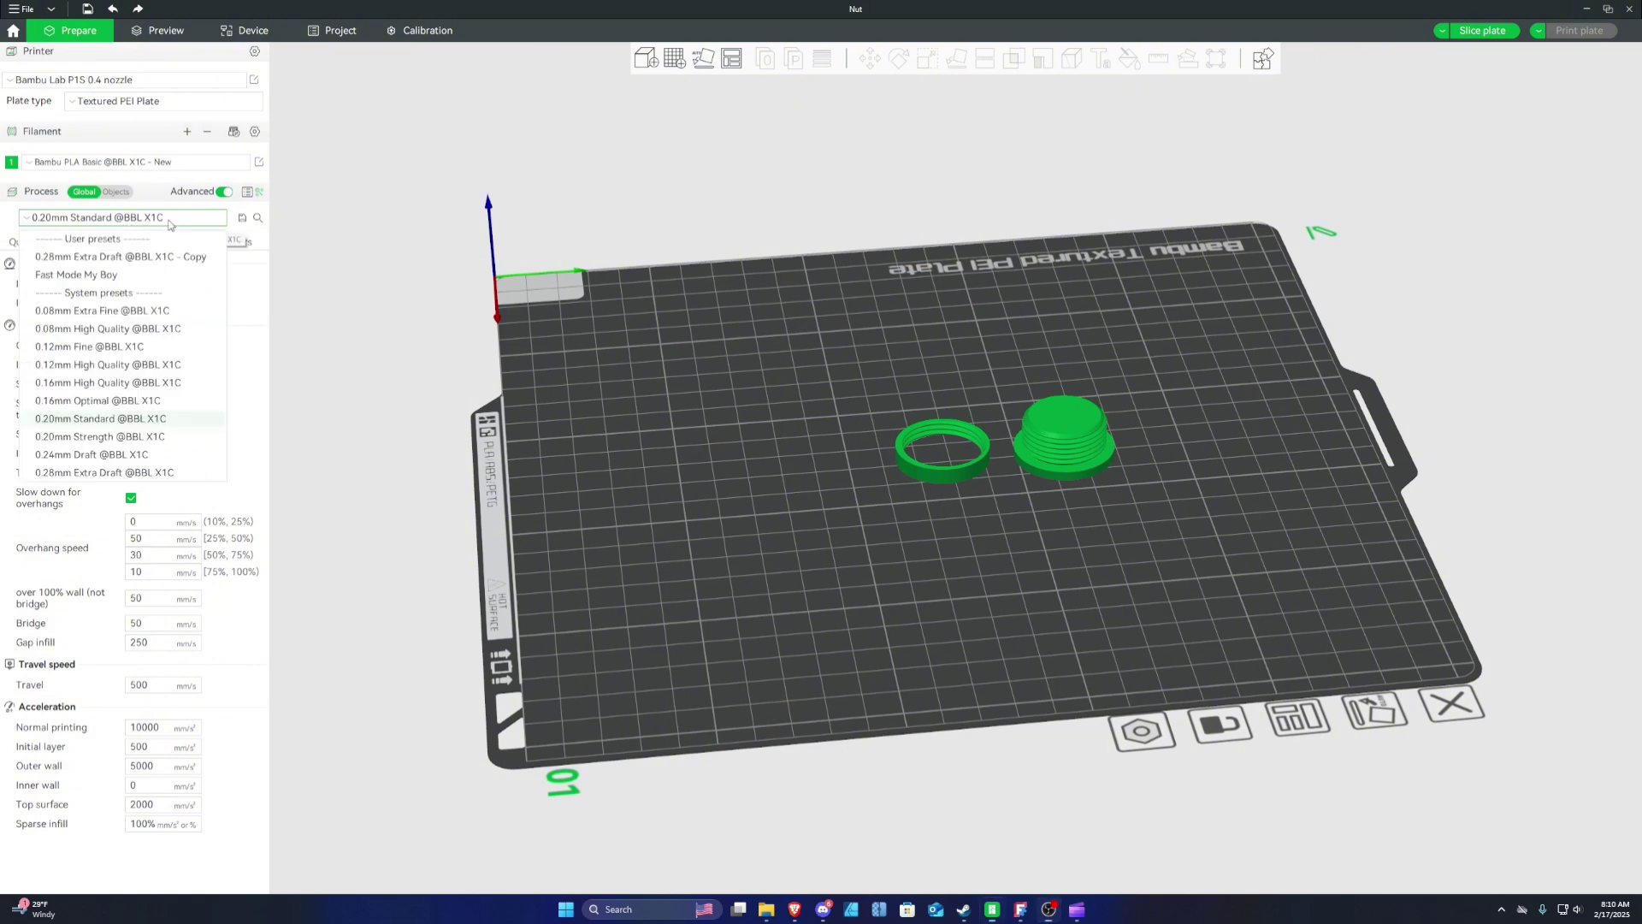
left_click(128, 402)
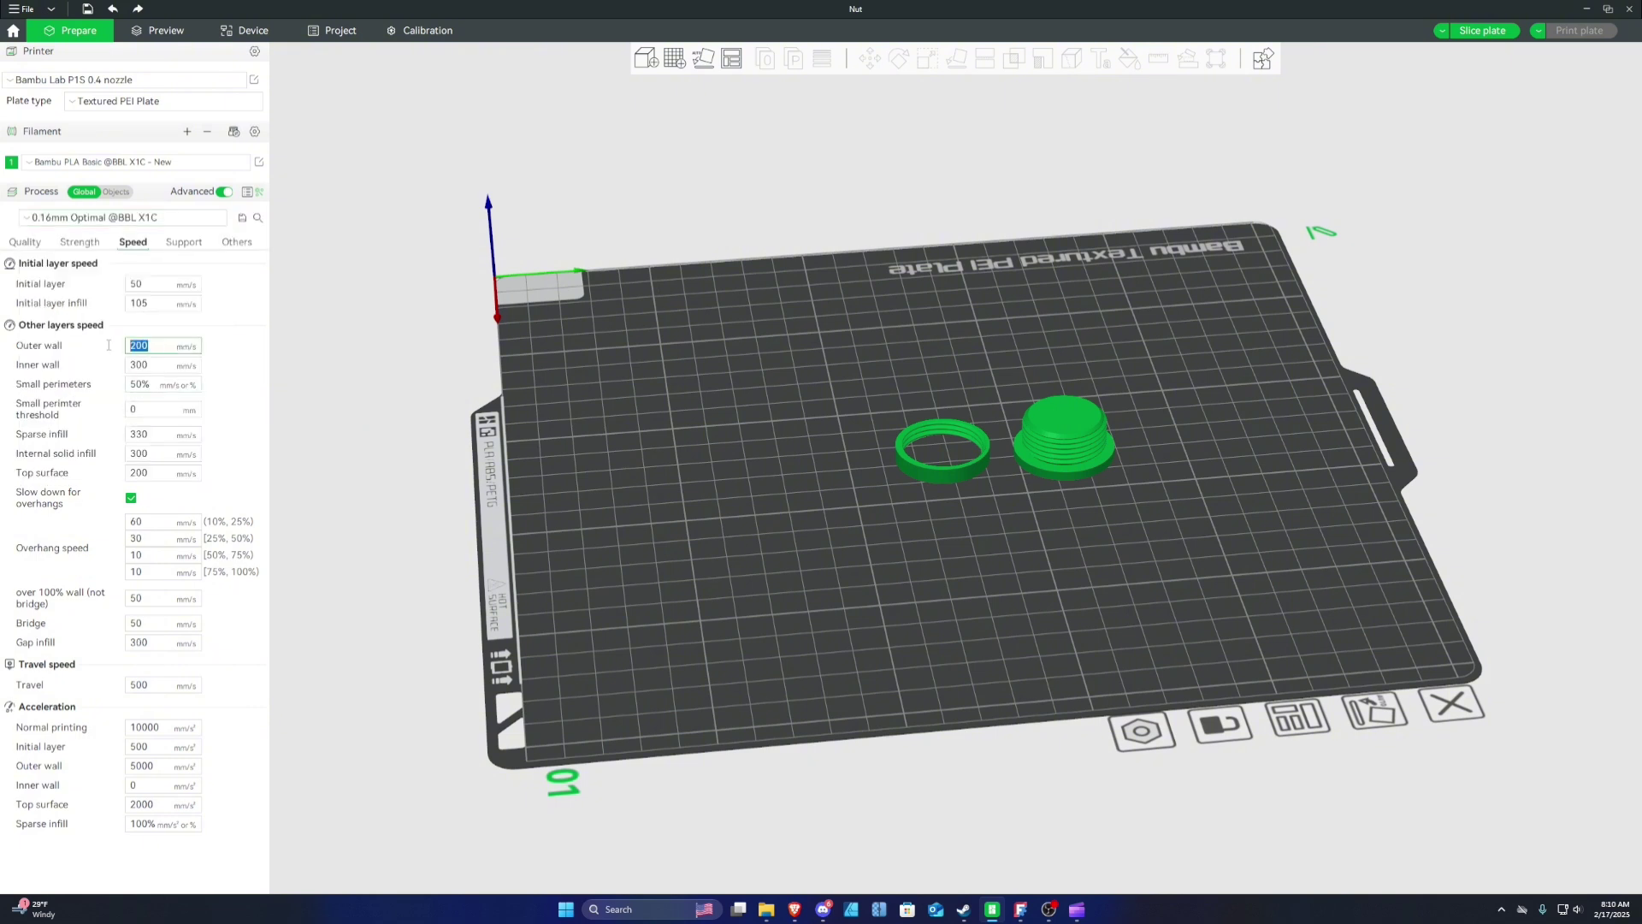
Step: Set outer wall speed to 100 and inner wall, sparse and internal solid infill to 200 mm/s
type("100")
key("Tab")
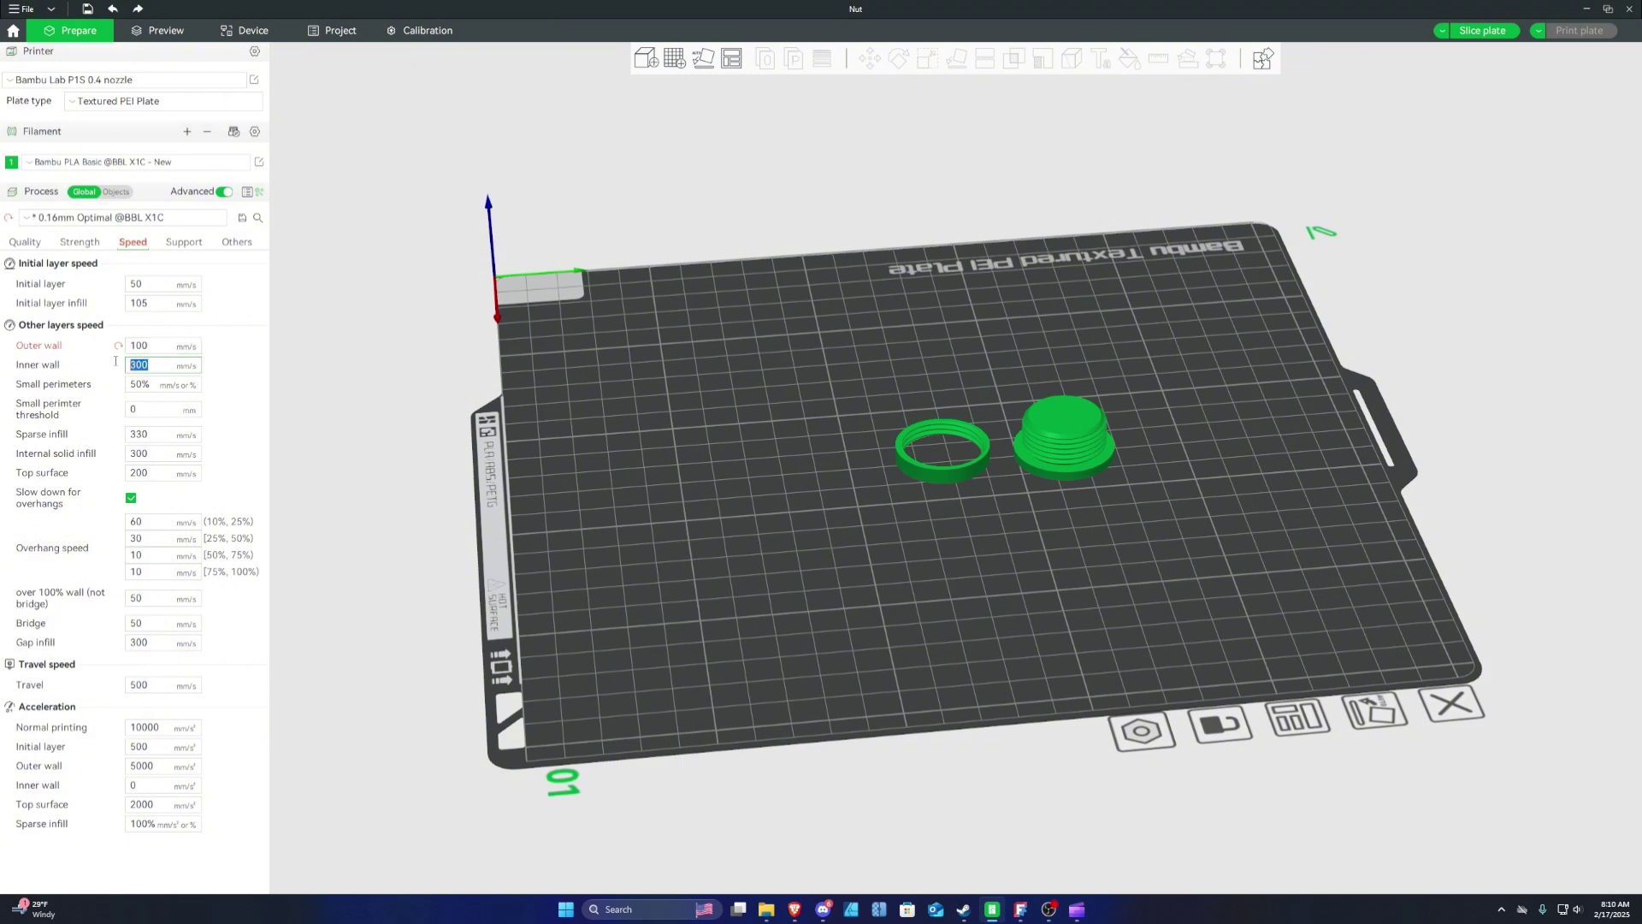
type("200")
double_click(139, 433)
type("20")
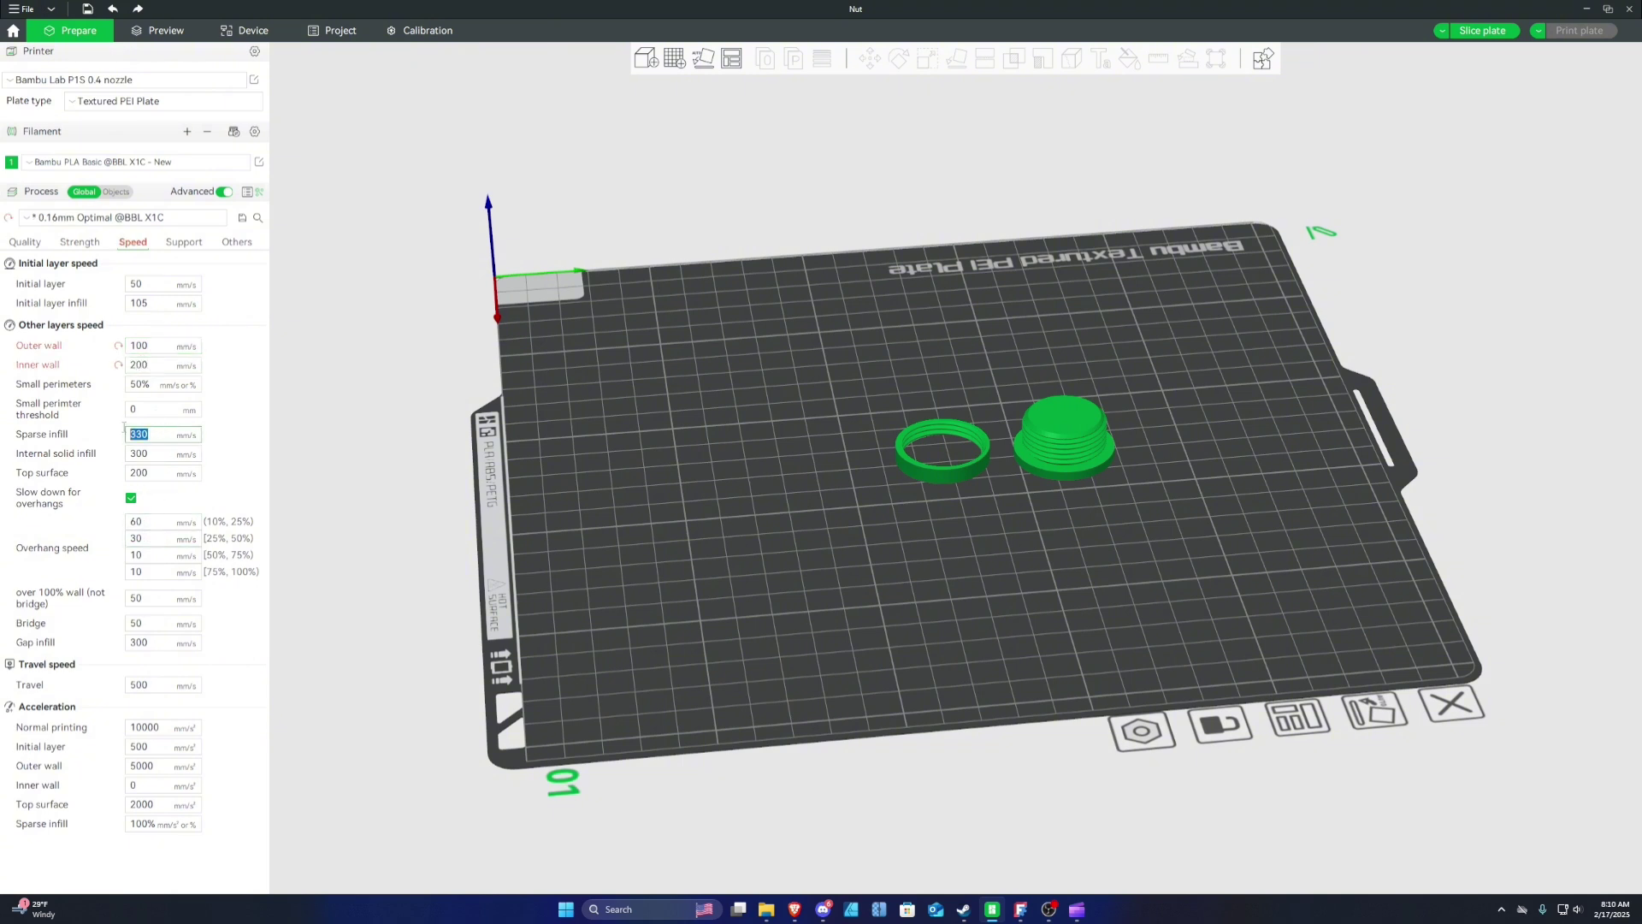
type("0")
key("Tab")
type("200")
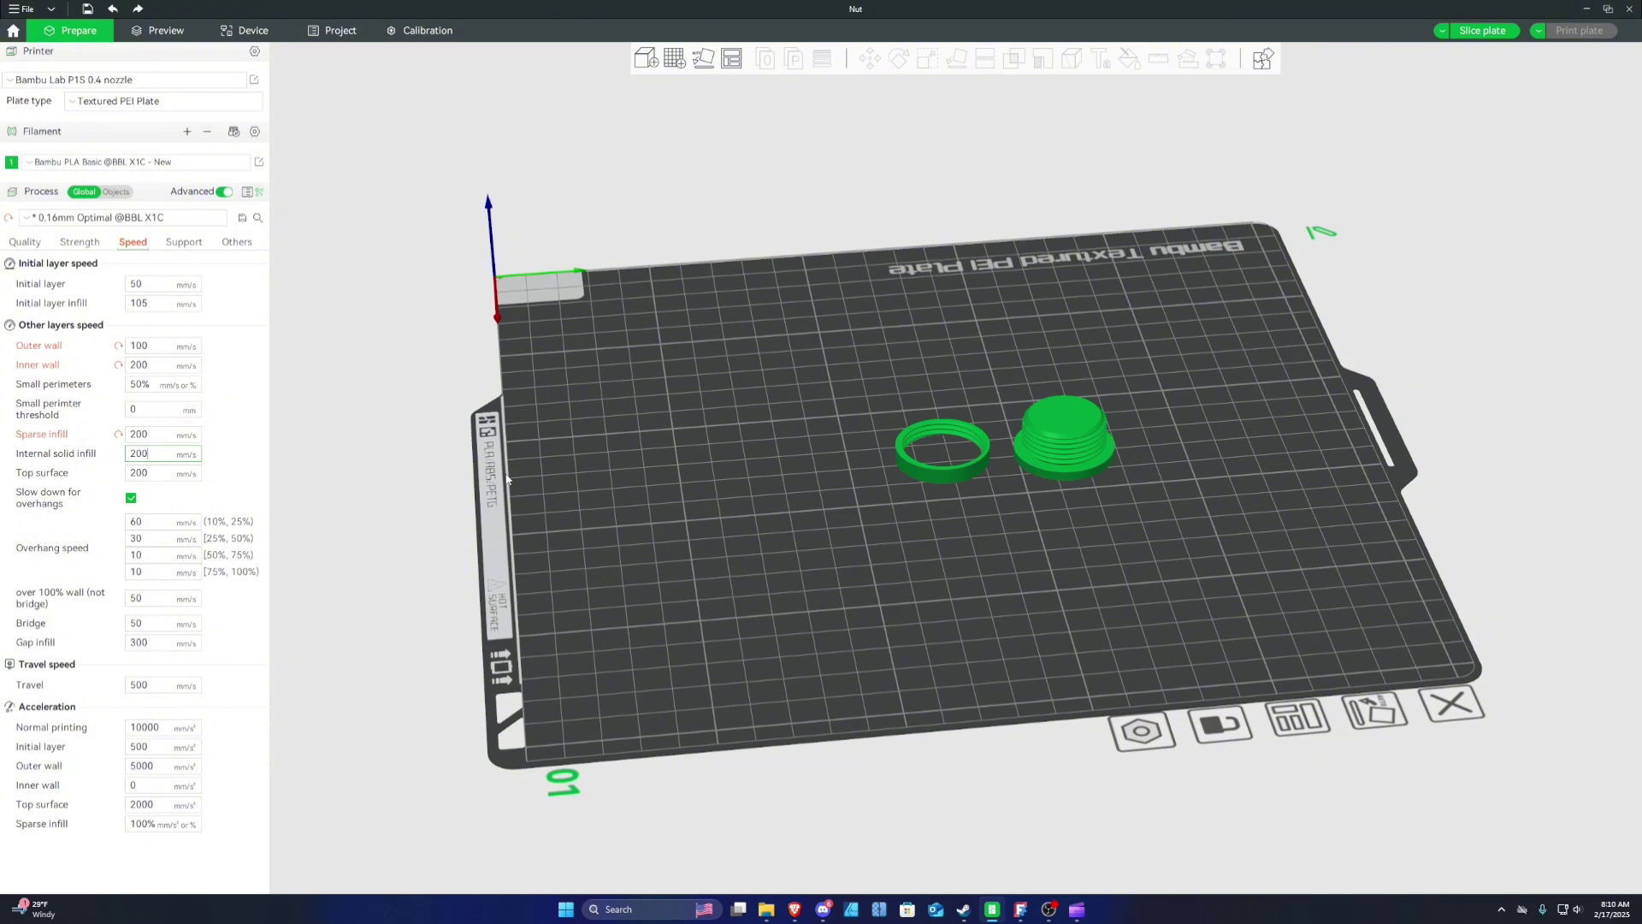
left_click(702, 479)
left_click_drag(703, 479, 948, 421)
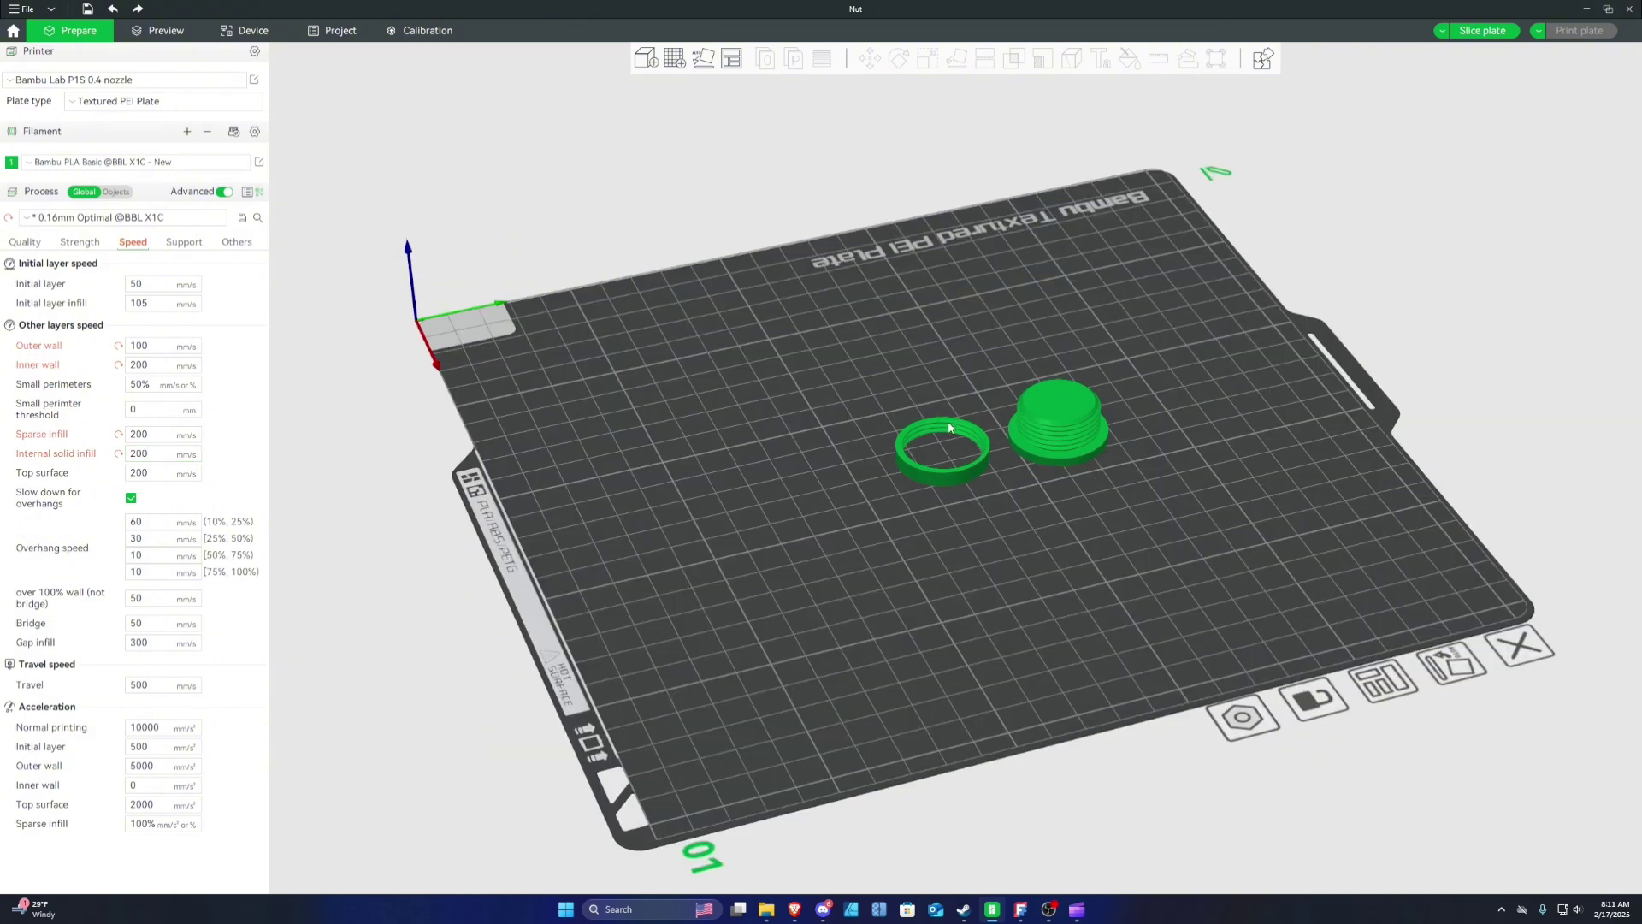